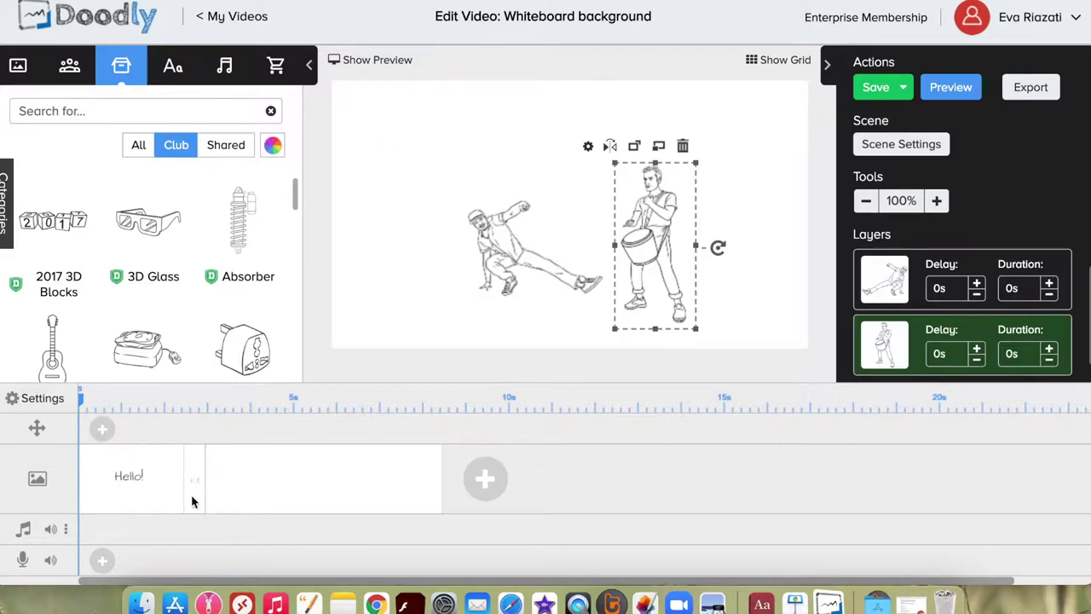
# Deselect the drummer and browse the Props library.
pyautogui.click(459, 297)
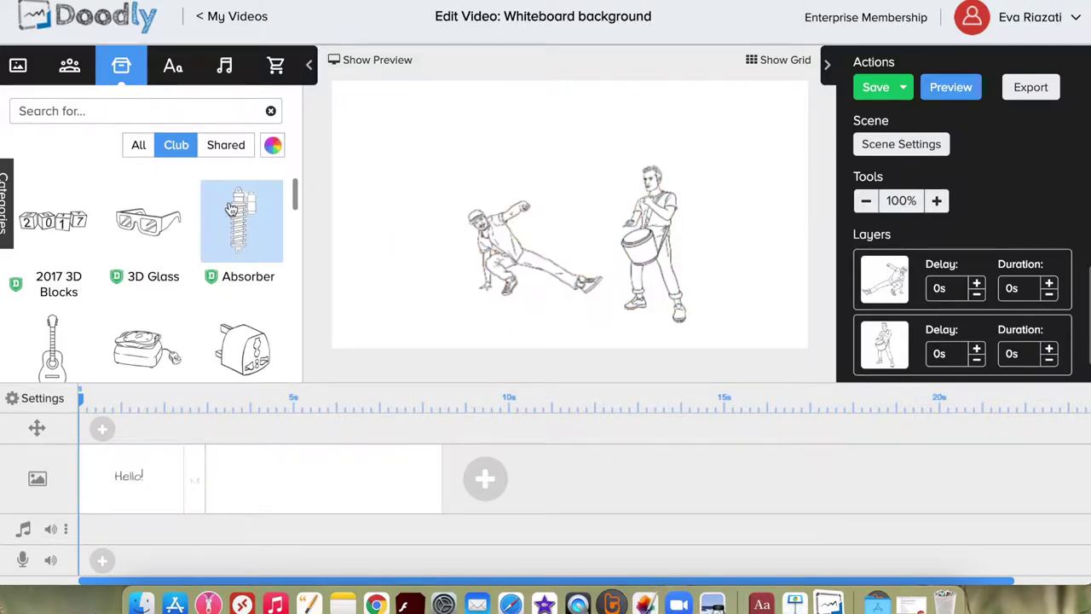
pyautogui.click(123, 68)
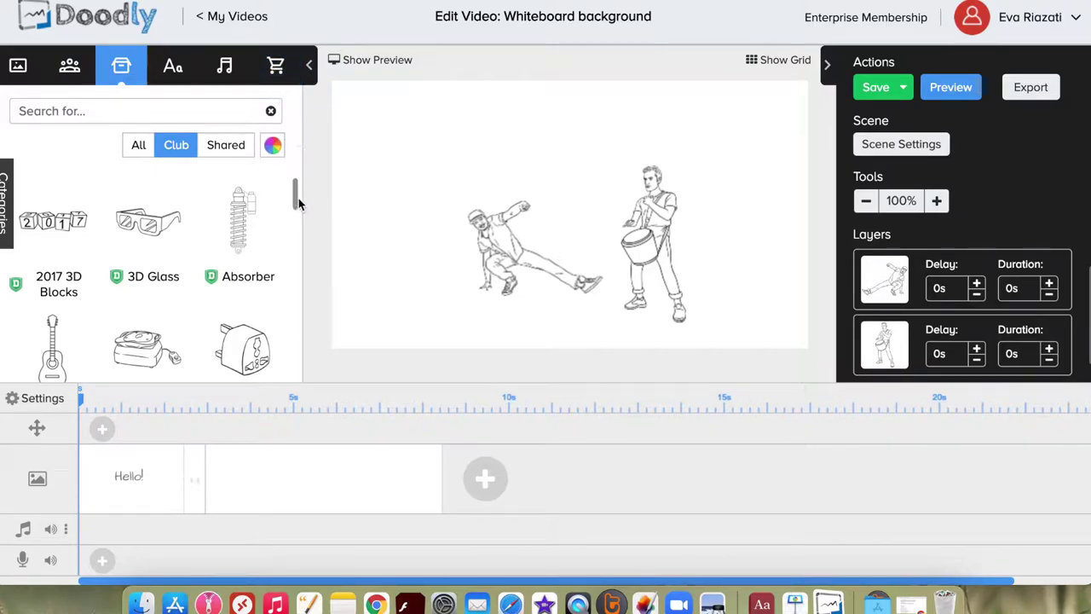
pyautogui.moveTo(295, 200); pyautogui.dragTo(296, 356)
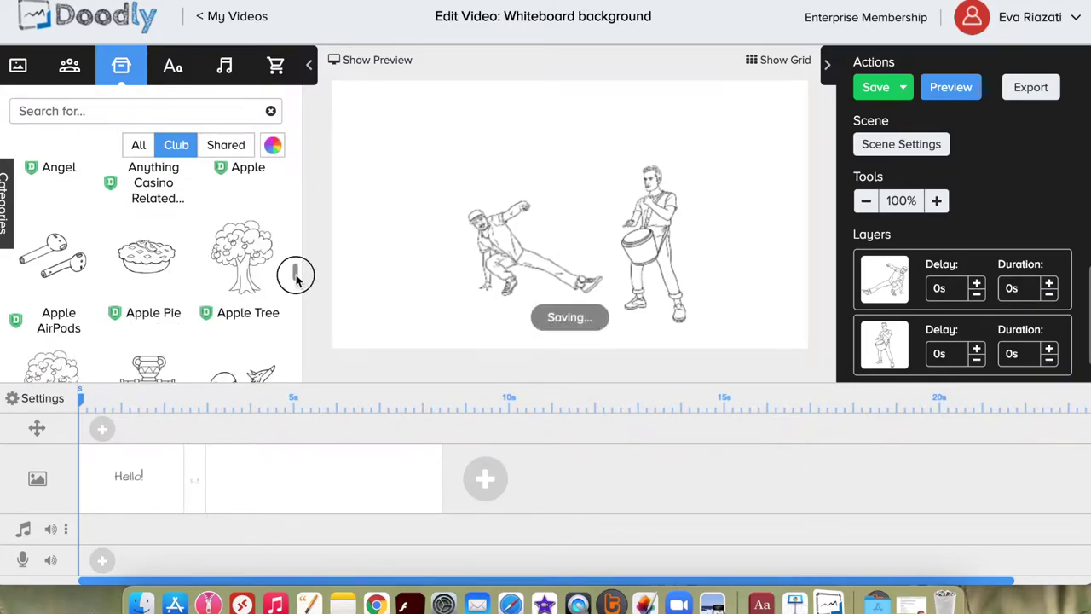
pyautogui.moveTo(295, 273); pyautogui.dragTo(309, 151)
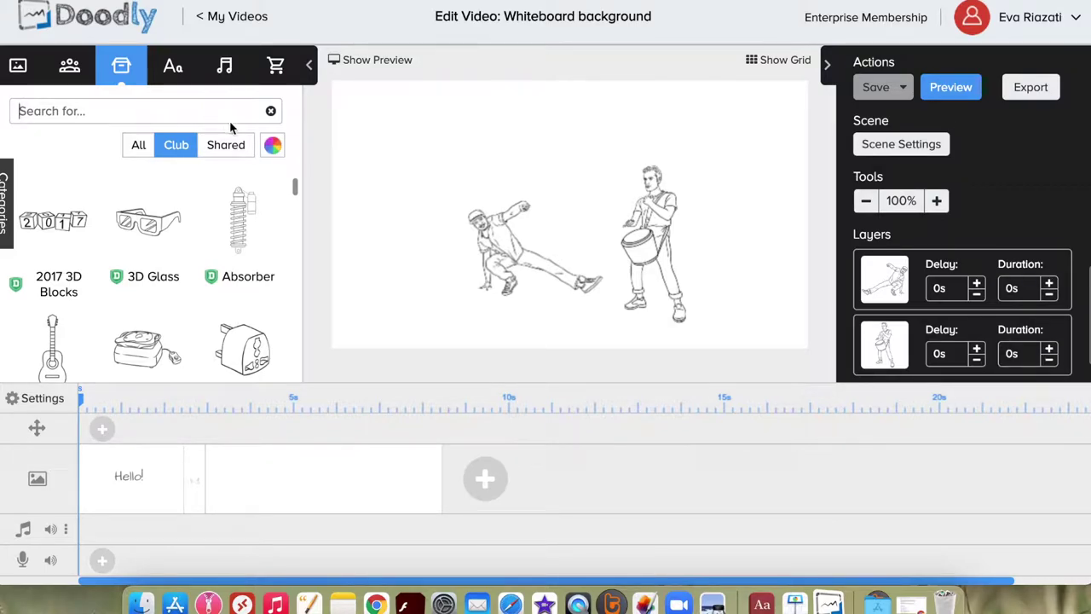
# Search Props for 'sun', then place Sun with Rays small in the top-left corner.
pyautogui.click(76, 118)
pyautogui.write('sun')
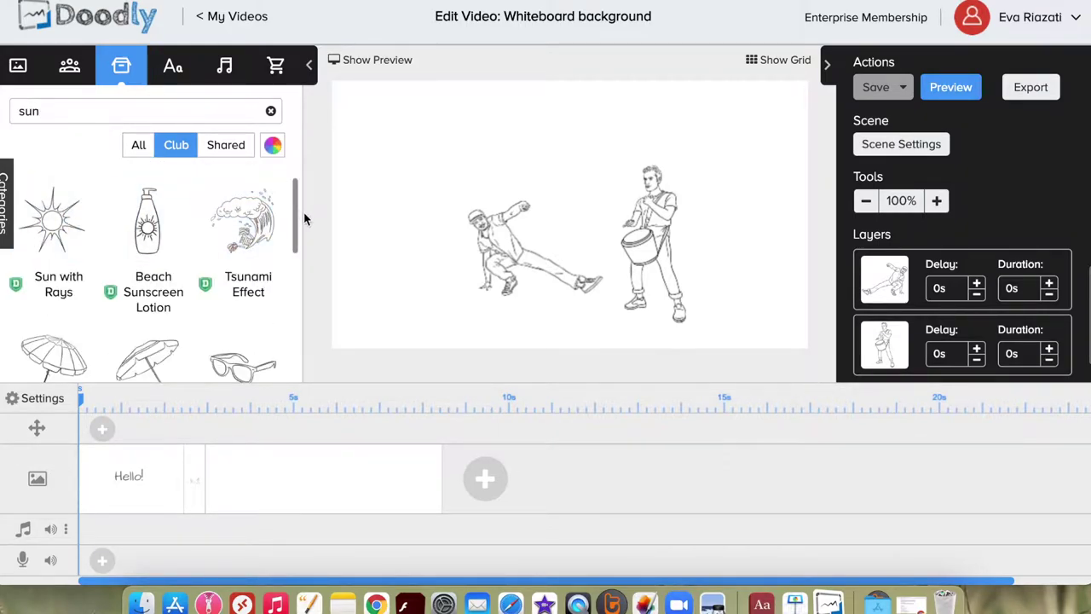
pyautogui.moveTo(296, 220)
pyautogui.mouseDown()
pyautogui.moveTo(286, 328)
pyautogui.moveTo(295, 207)
pyautogui.mouseUp()
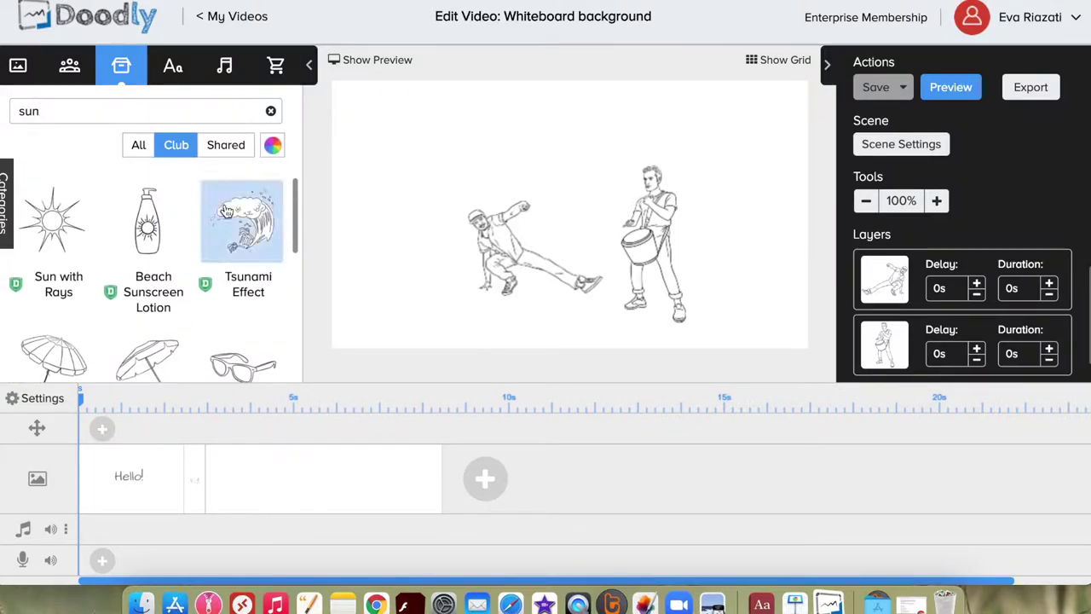
pyautogui.moveTo(45, 222)
pyautogui.mouseDown()
pyautogui.moveTo(438, 165)
pyautogui.moveTo(436, 145)
pyautogui.mouseUp()
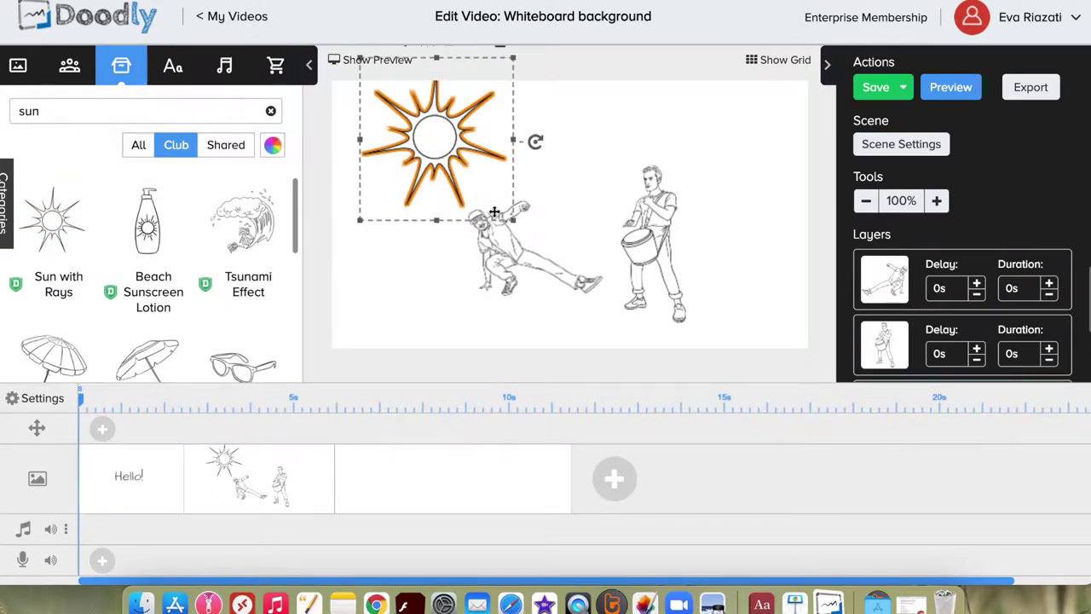
pyautogui.moveTo(511, 219); pyautogui.dragTo(442, 149)
pyautogui.moveTo(410, 109); pyautogui.dragTo(407, 138)
pyautogui.click(406, 251)
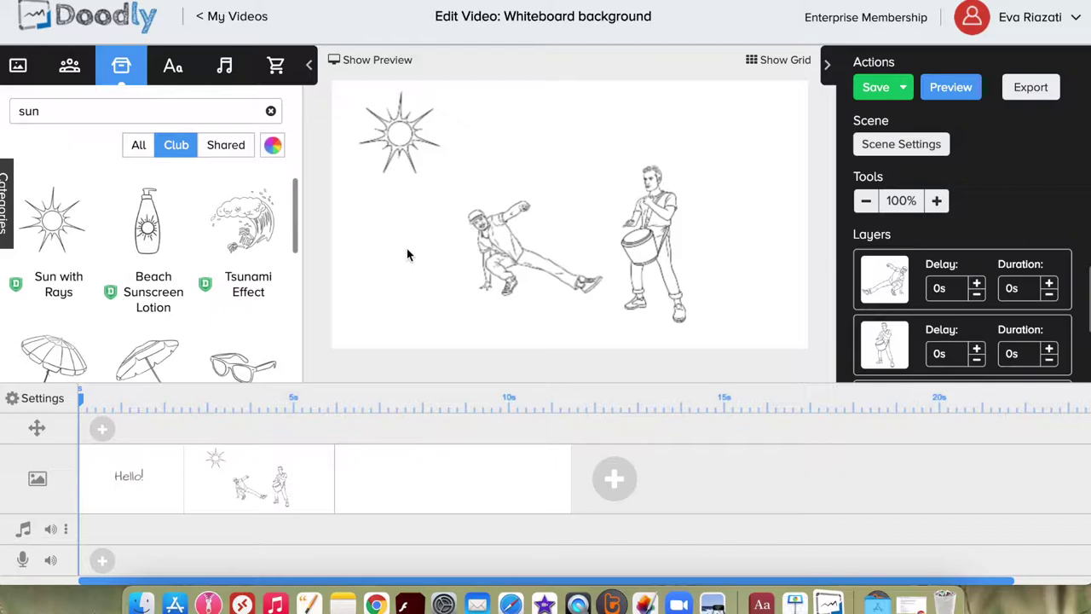
pyautogui.moveTo(663, 236); pyautogui.dragTo(663, 237)
# Search Props for 'tree' and place the Palm Tree at the right edge beside the drummer.
pyautogui.moveTo(663, 181); pyautogui.dragTo(663, 182)
pyautogui.press('BackSpace')
pyautogui.press('BackSpace')
pyautogui.press('BackSpace')
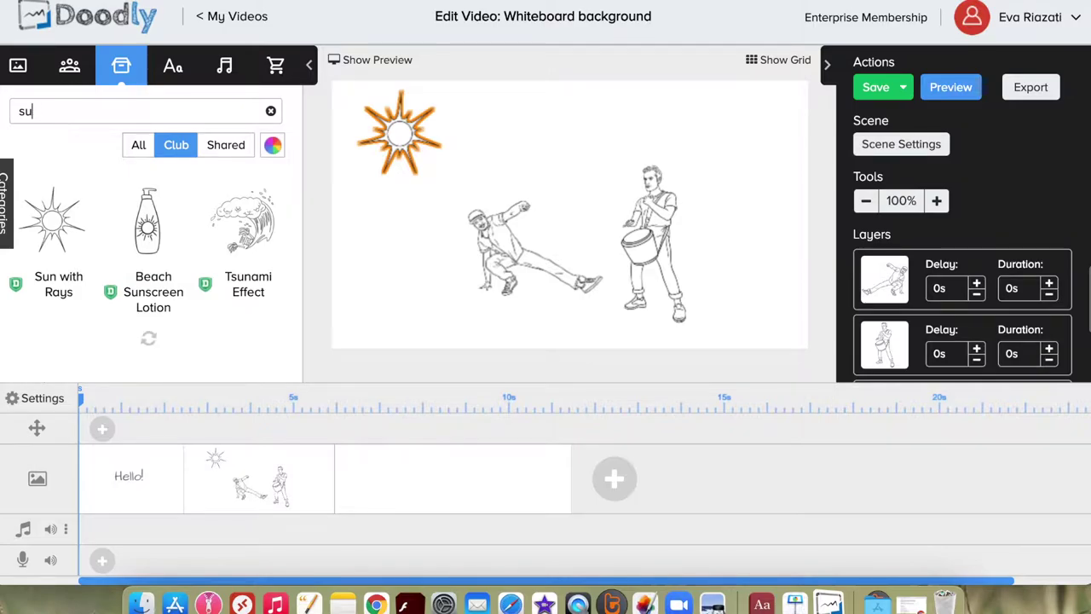
pyautogui.write('tree')
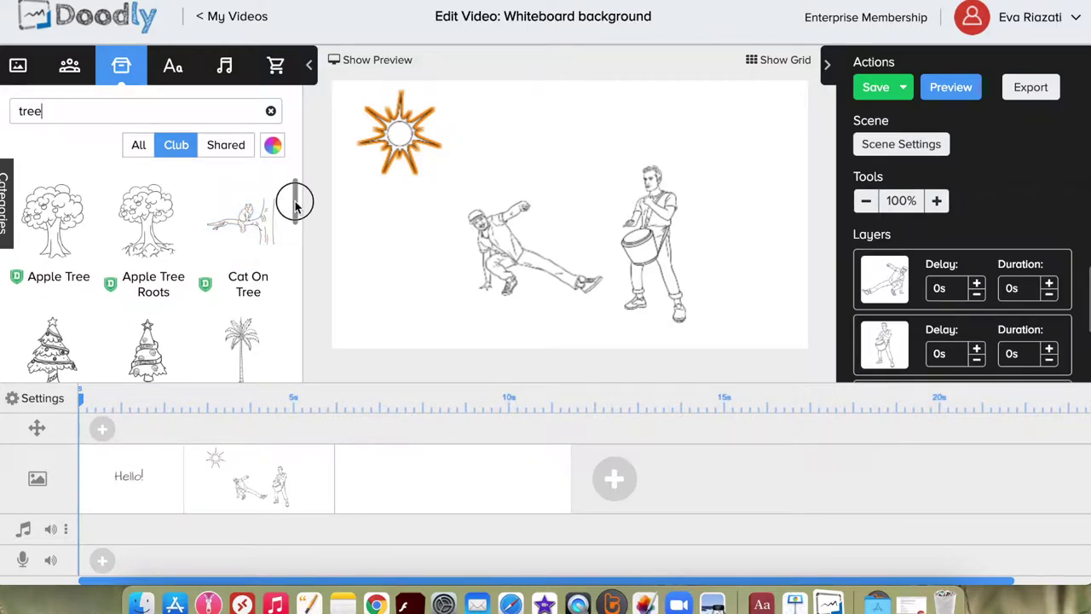
pyautogui.moveTo(295, 203)
pyautogui.mouseDown()
pyautogui.moveTo(287, 339)
pyautogui.moveTo(300, 195)
pyautogui.mouseUp()
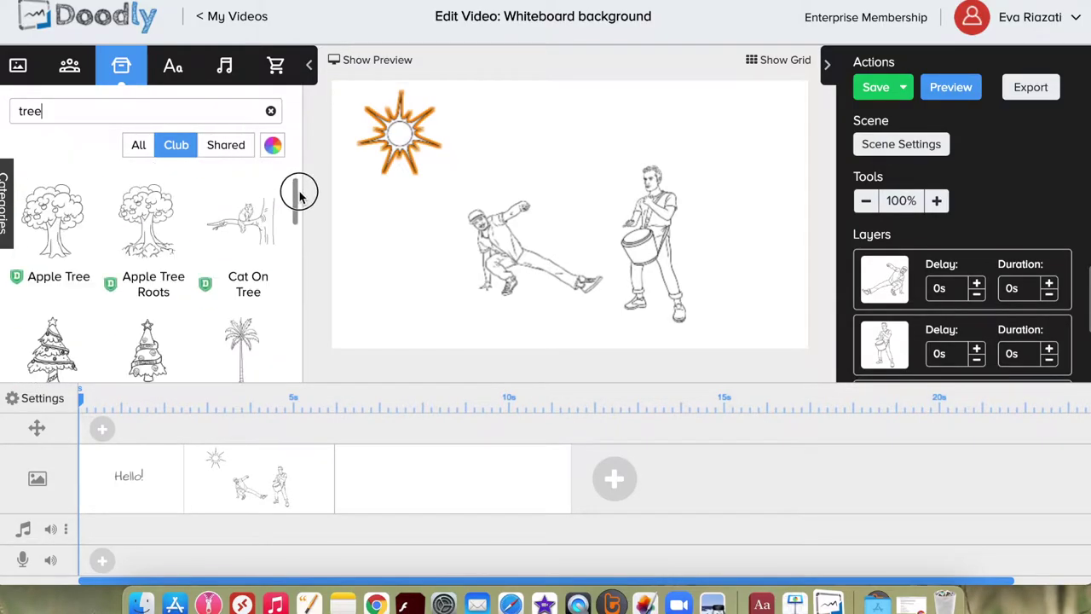
pyautogui.moveTo(241, 337)
pyautogui.mouseDown()
pyautogui.moveTo(238, 324)
pyautogui.moveTo(429, 236)
pyautogui.moveTo(737, 195)
pyautogui.moveTo(737, 181)
pyautogui.moveTo(737, 231)
pyautogui.moveTo(744, 200)
pyautogui.mouseUp()
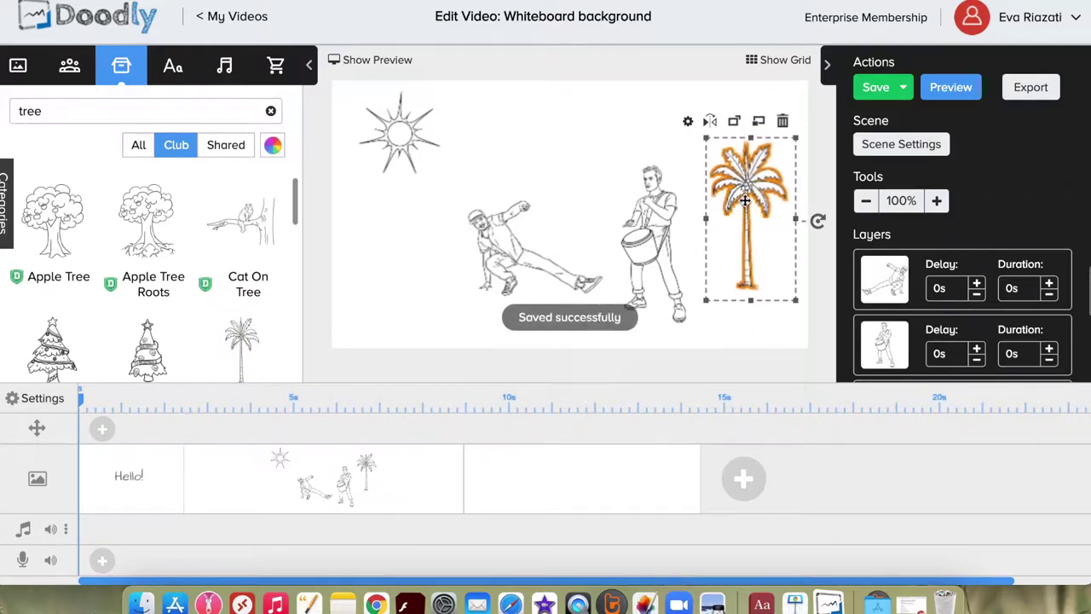
pyautogui.click(605, 192)
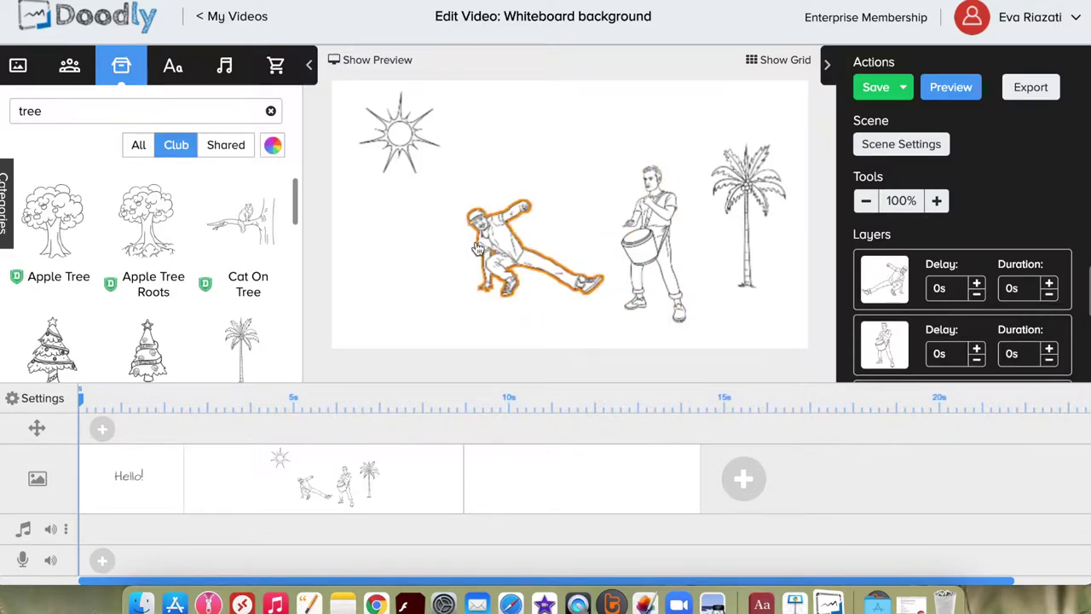
# Search Props for 'bui' and drop the School building into the scene's centre over the figures.
pyautogui.click(509, 252)
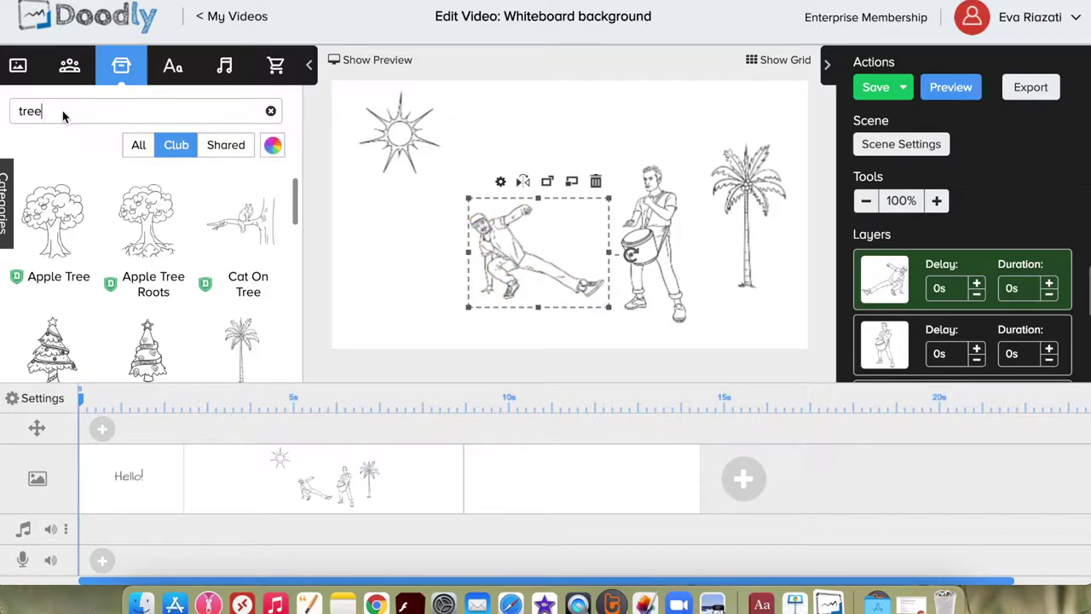
pyautogui.write('t')
pyautogui.press('BackSpace')
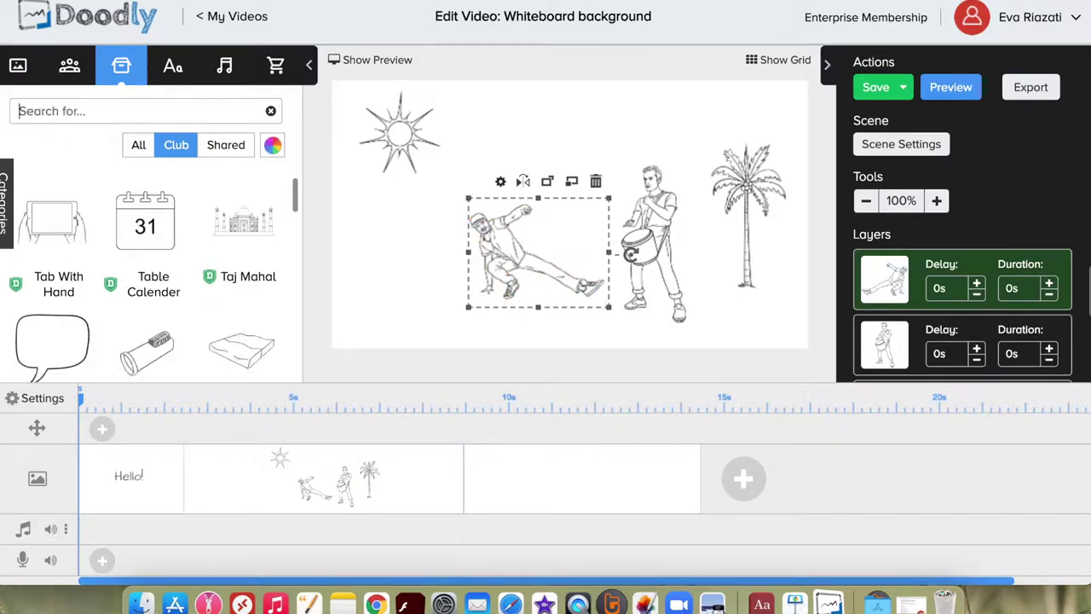
pyautogui.write('building')
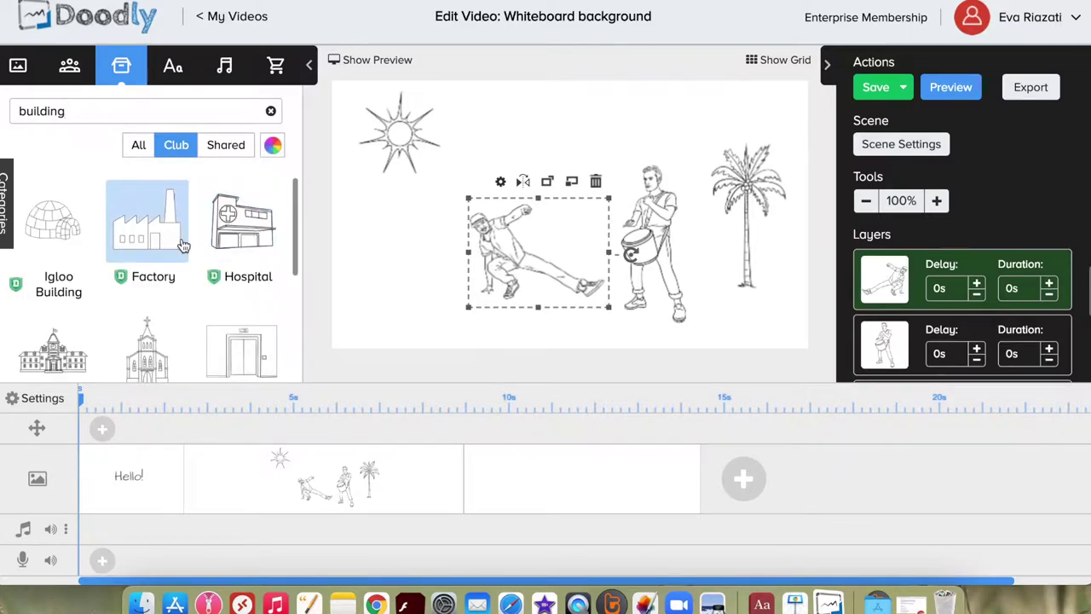
pyautogui.moveTo(296, 227); pyautogui.dragTo(295, 292)
pyautogui.moveTo(55, 298); pyautogui.dragTo(588, 160)
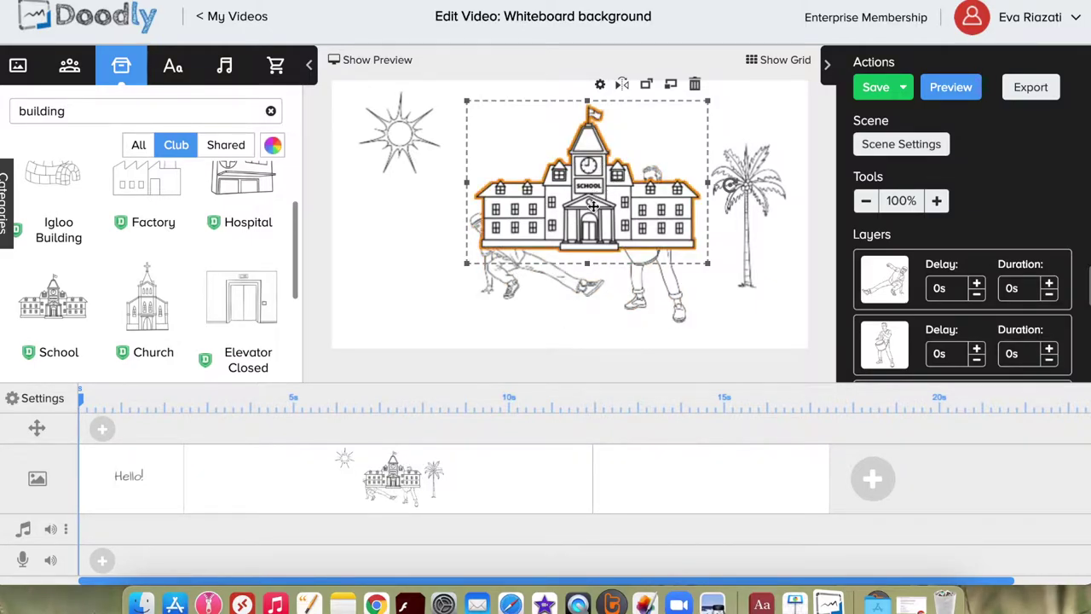
pyautogui.moveTo(593, 205); pyautogui.dragTo(587, 204)
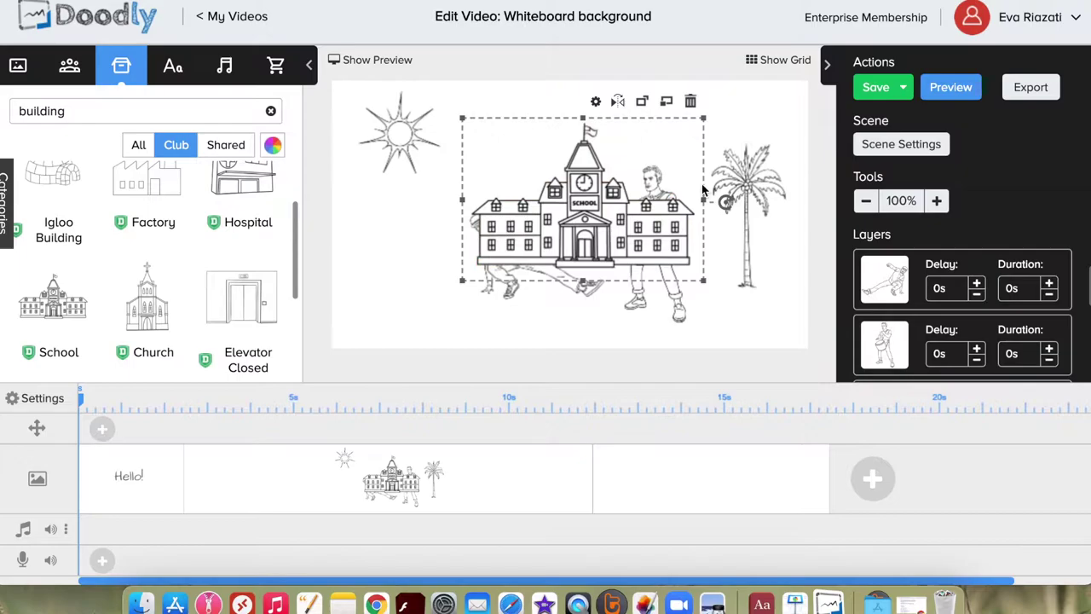
# Send the school behind the figures, bring the breakdancer forward and move the school up.
pyautogui.click(667, 101)
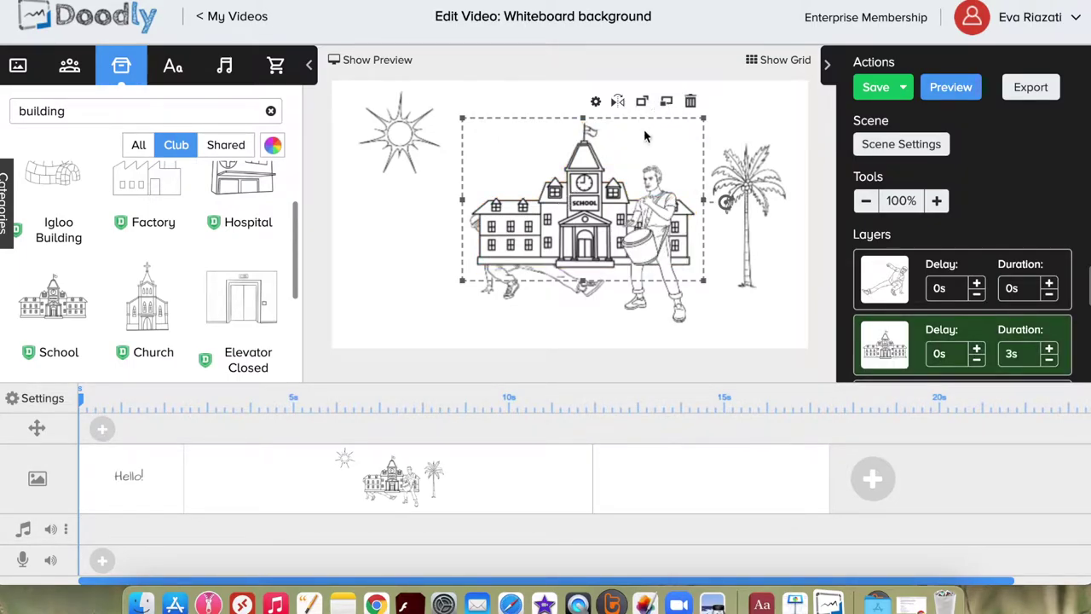
pyautogui.click(515, 297)
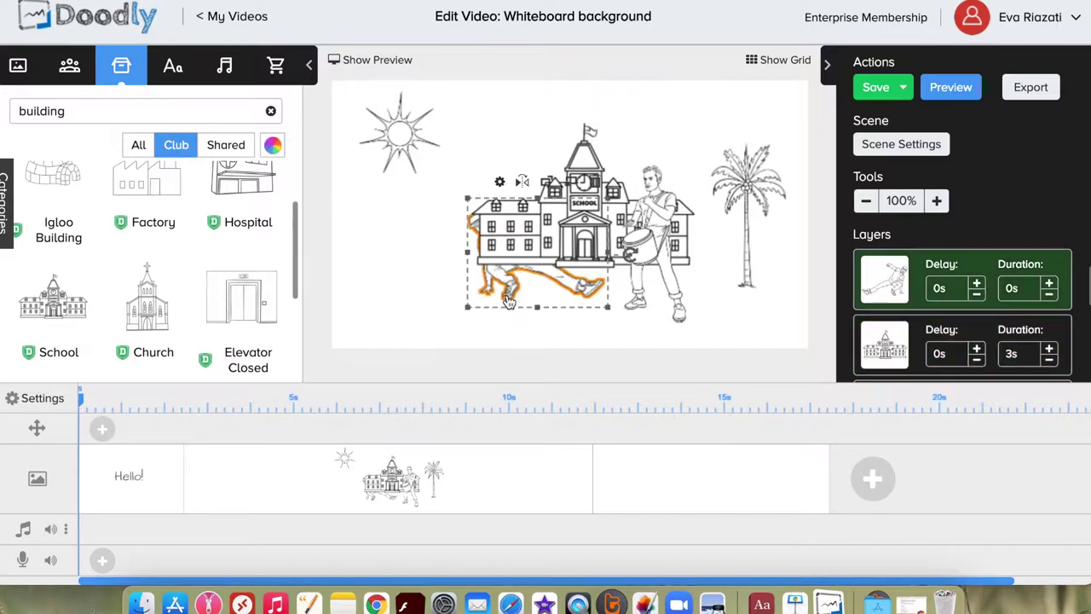
pyautogui.click(569, 182)
pyautogui.moveTo(594, 160); pyautogui.dragTo(585, 133)
# Shrink and reposition the drummer and nudge the breakdancer into place in front of the school.
pyautogui.moveTo(499, 251); pyautogui.dragTo(498, 258)
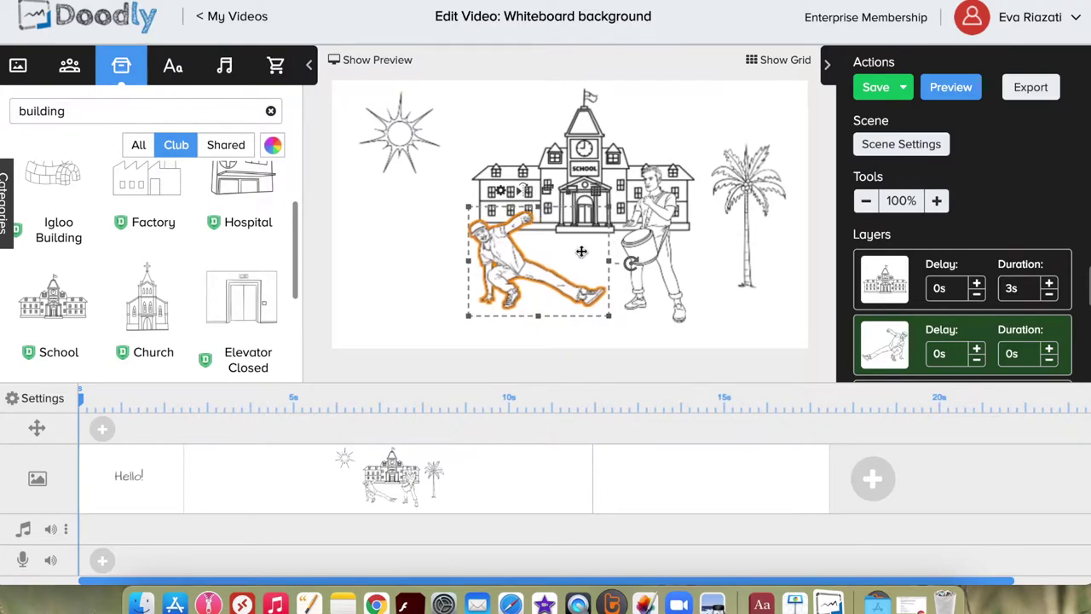
pyautogui.moveTo(644, 255); pyautogui.dragTo(639, 264)
pyautogui.moveTo(690, 172); pyautogui.dragTo(679, 198)
pyautogui.moveTo(646, 244); pyautogui.dragTo(695, 257)
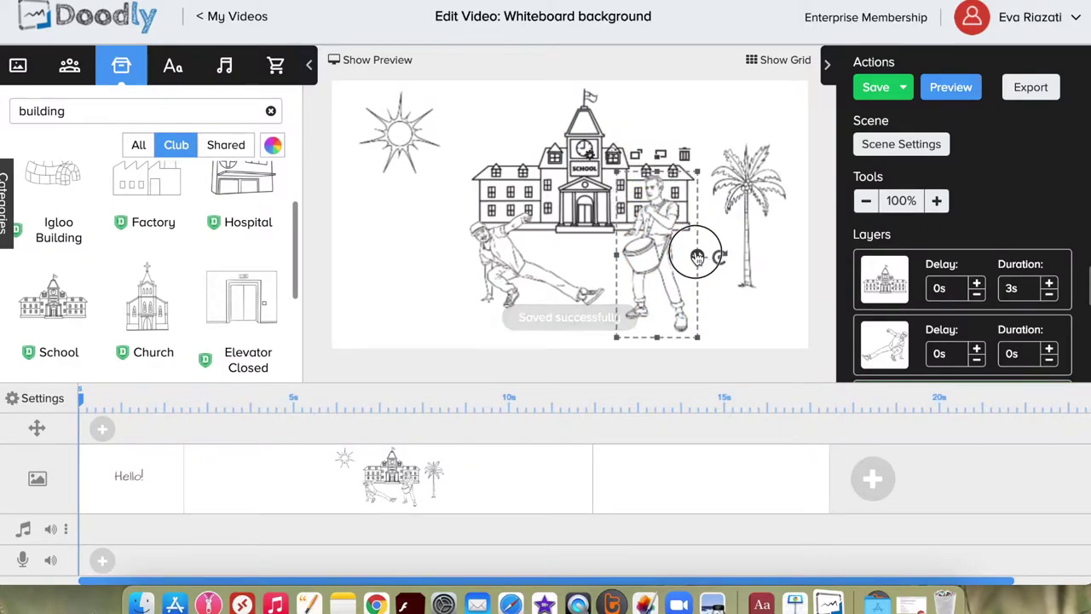
pyautogui.click(496, 255)
pyautogui.moveTo(496, 255); pyautogui.dragTo(499, 280)
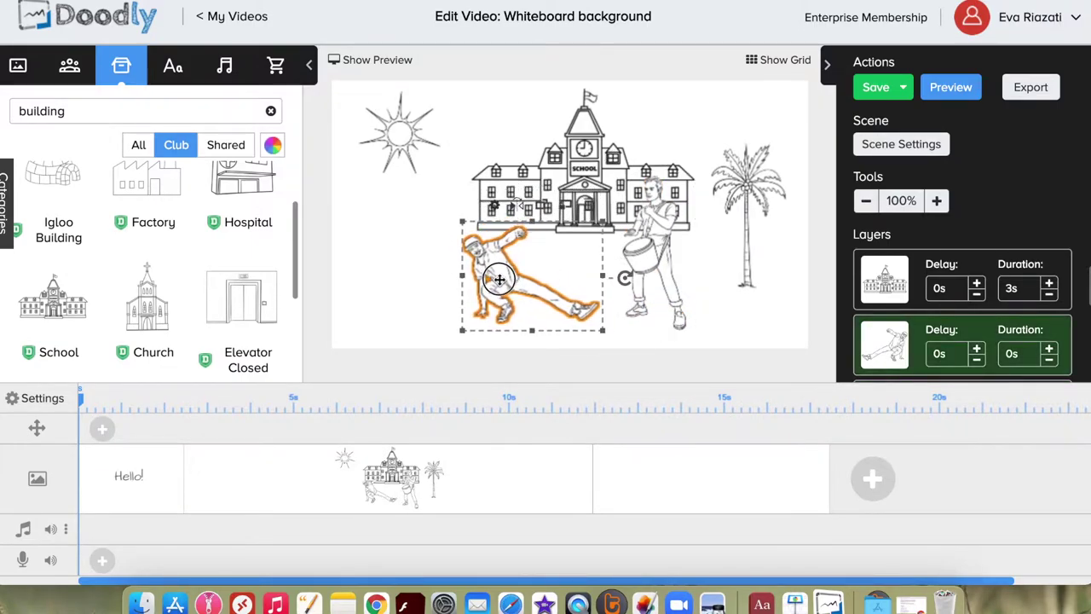
pyautogui.click(721, 286)
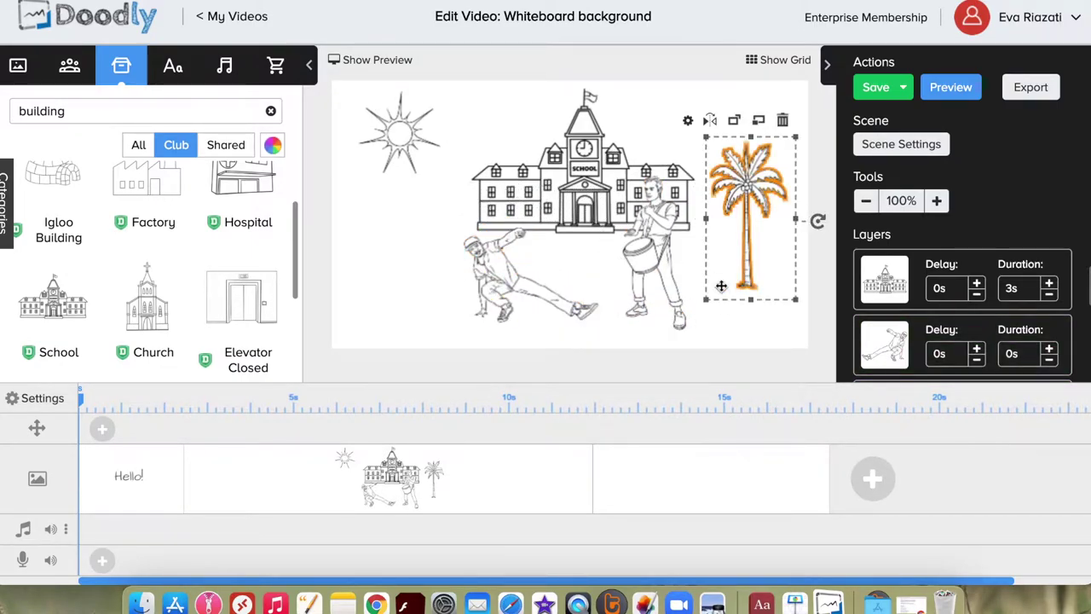
pyautogui.click(569, 183)
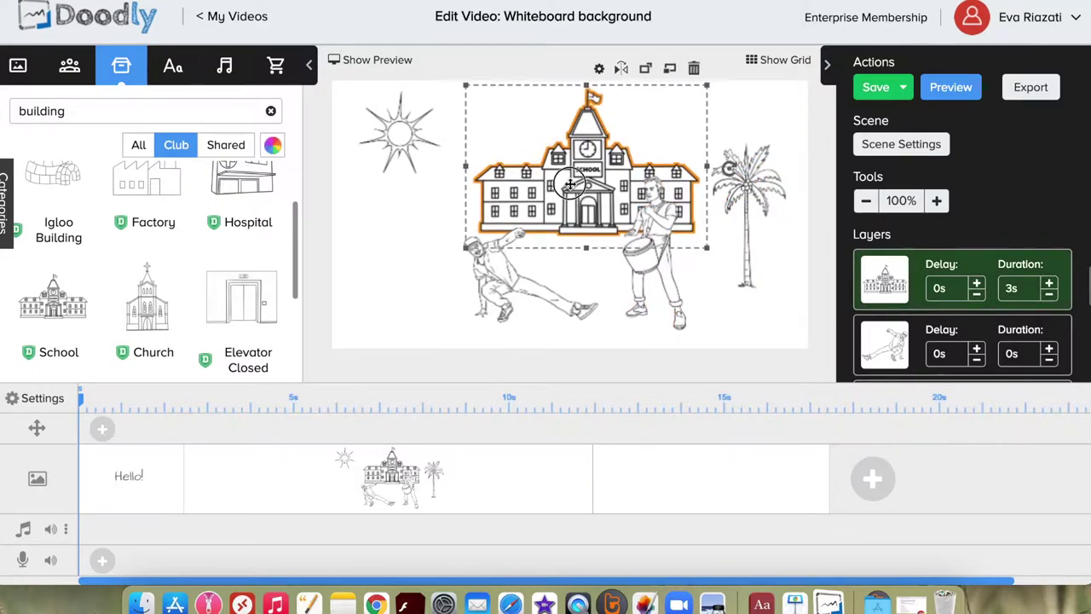
pyautogui.click(71, 73)
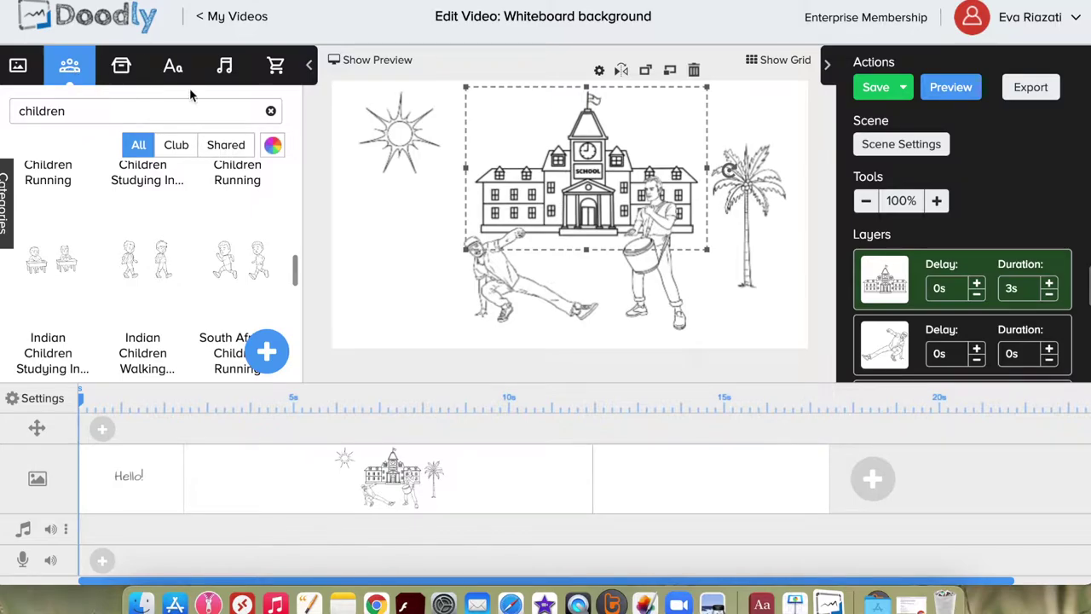
# Search characters for children and add the walking children group to the scene.
pyautogui.click(74, 118)
pyautogui.moveTo(295, 268); pyautogui.dragTo(290, 230)
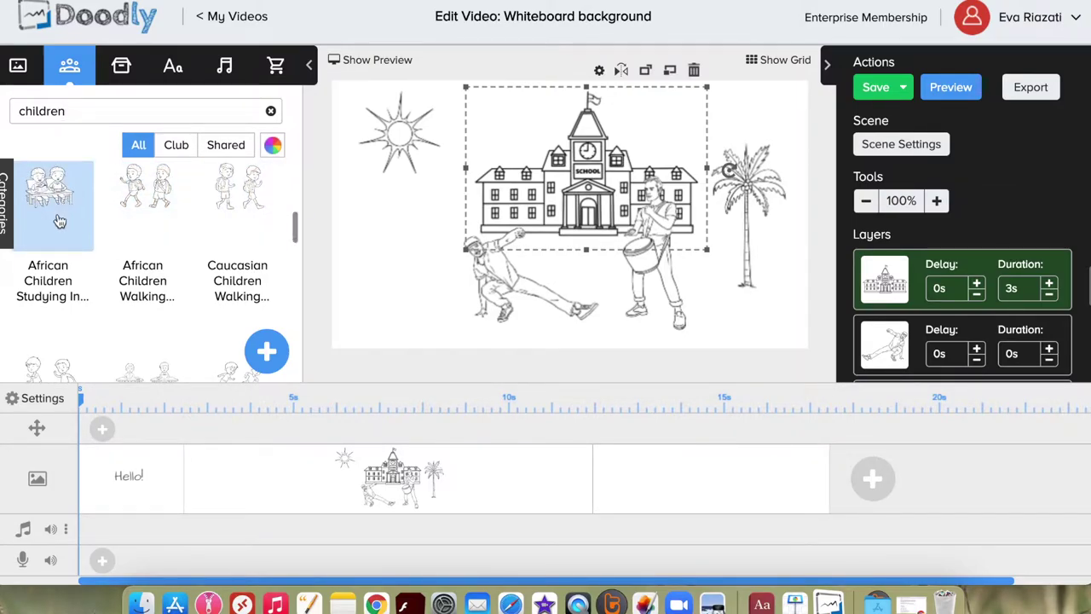
pyautogui.click(408, 287)
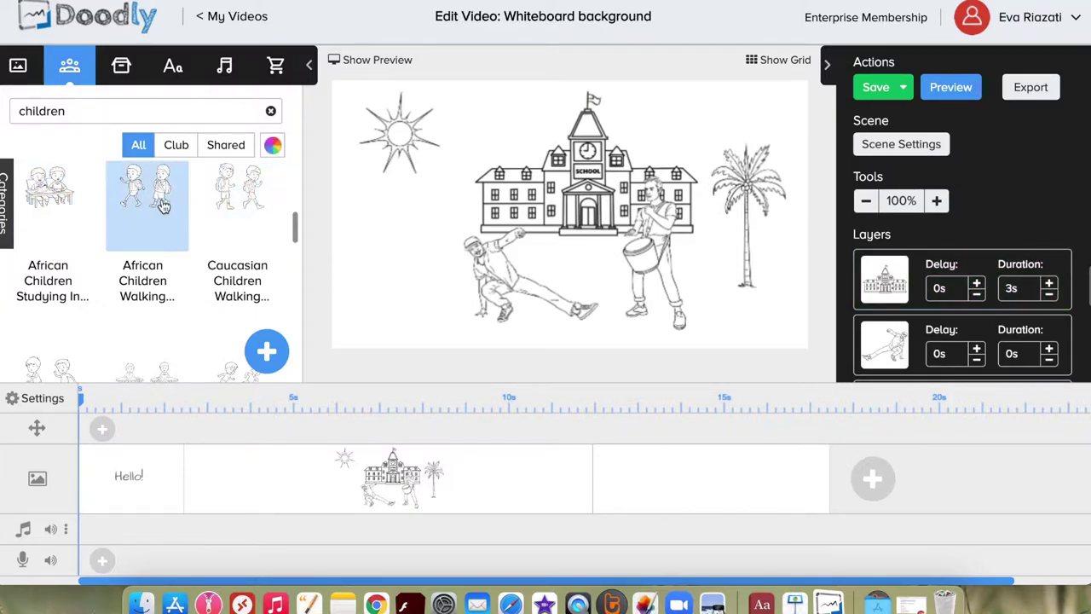
pyautogui.moveTo(237, 196)
pyautogui.mouseDown()
pyautogui.moveTo(312, 214)
pyautogui.moveTo(392, 258)
pyautogui.mouseUp()
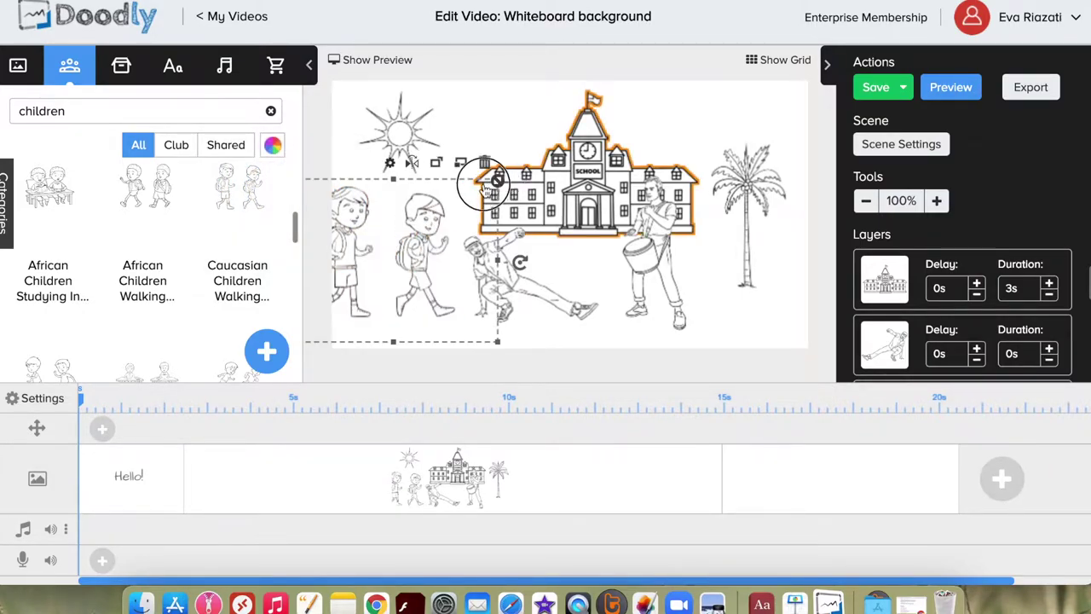
# Shrink the walking children, flip them horizontally and nudge them into place at the left.
pyautogui.moveTo(497, 180); pyautogui.dragTo(438, 219)
pyautogui.click(473, 136)
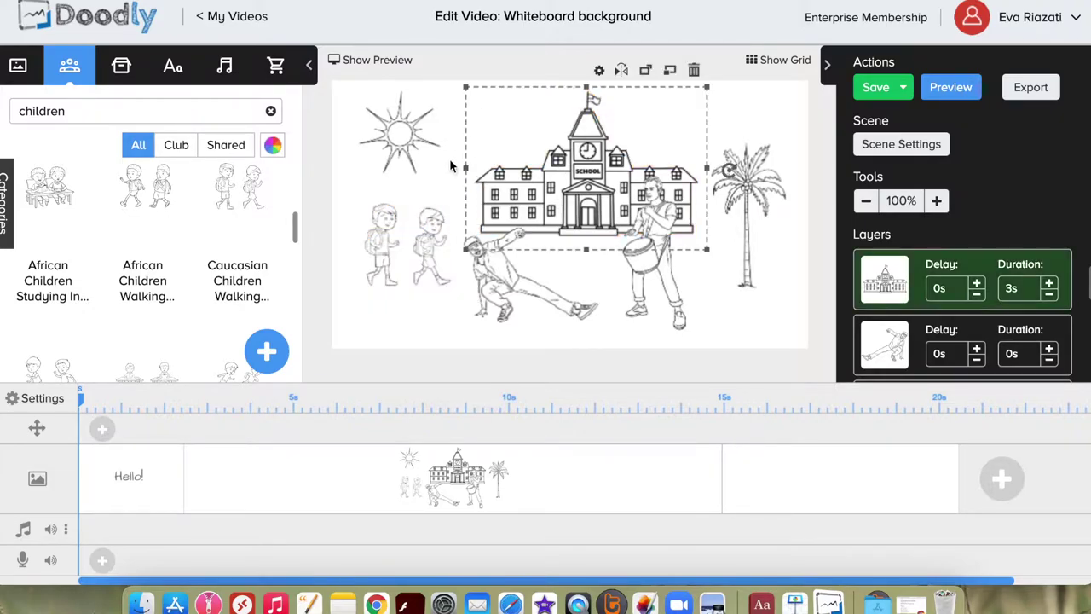
pyautogui.click(450, 160)
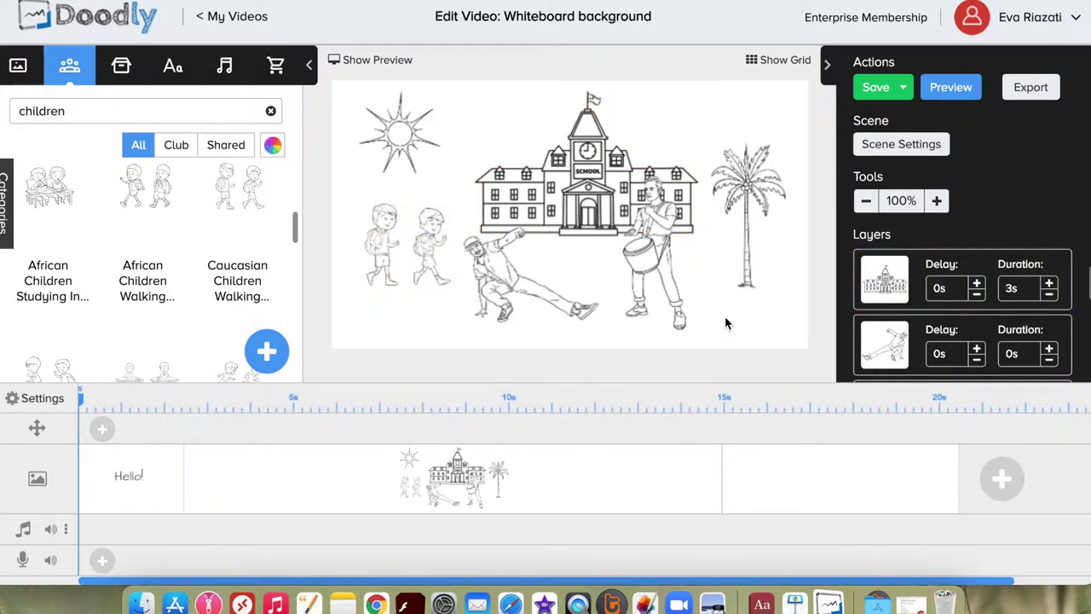
pyautogui.click(413, 260)
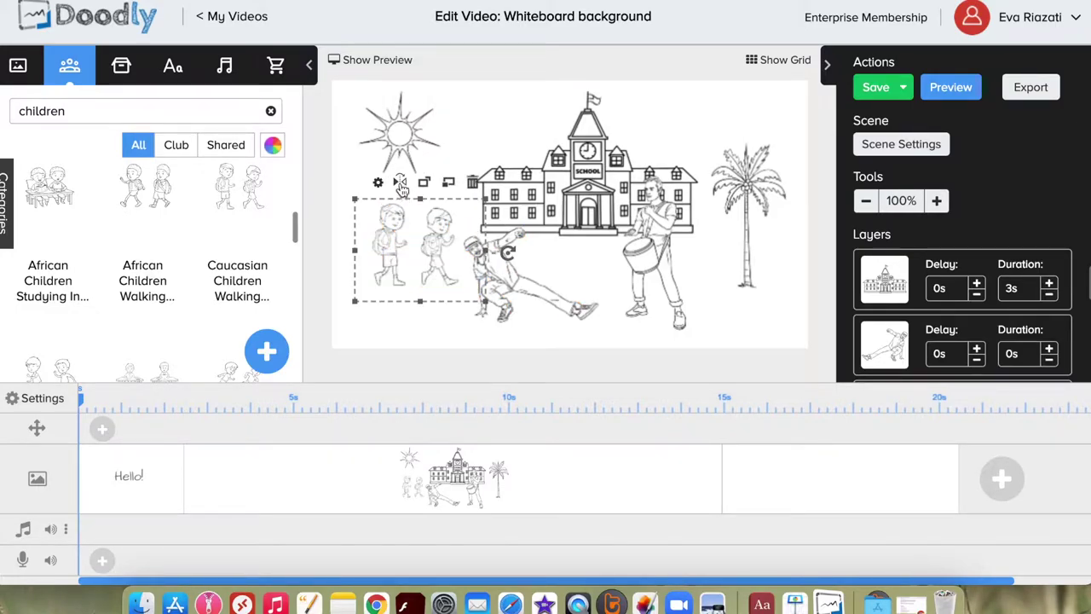
pyautogui.click(400, 183)
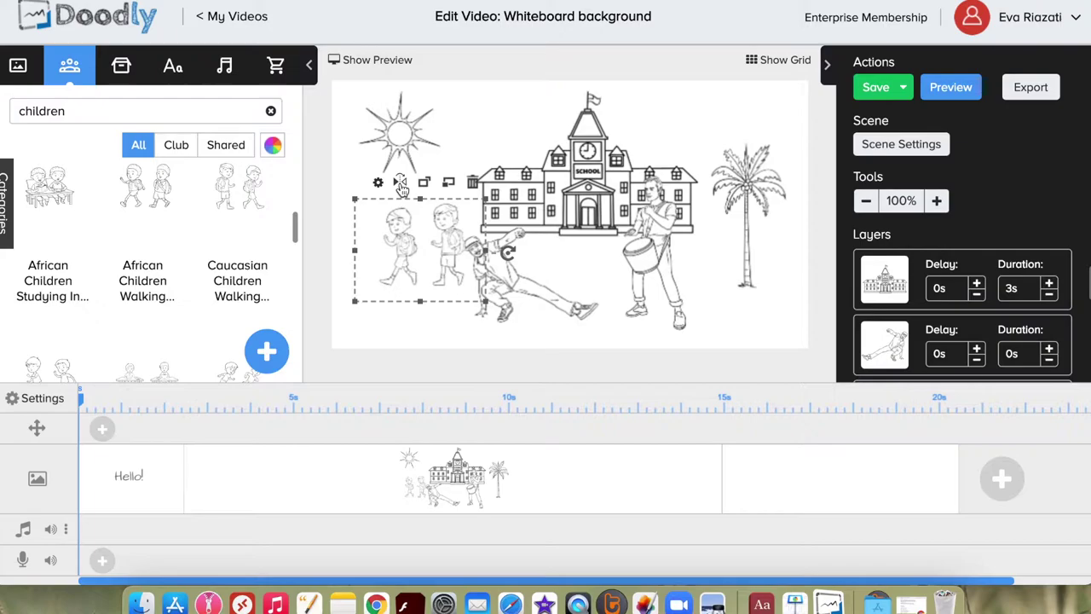
pyautogui.moveTo(433, 243); pyautogui.dragTo(426, 244)
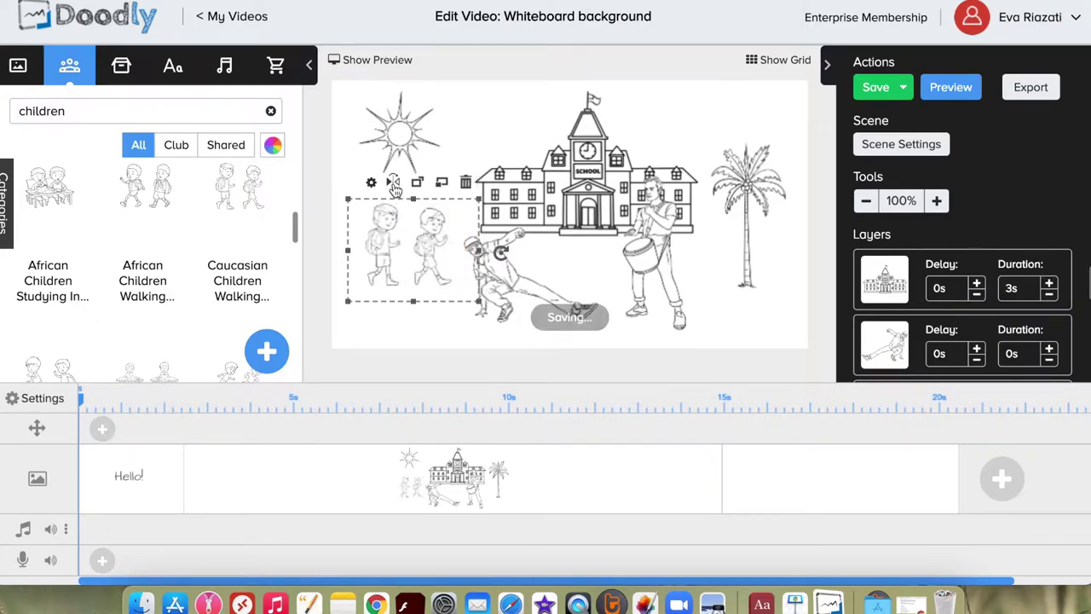
pyautogui.moveTo(405, 247); pyautogui.dragTo(408, 248)
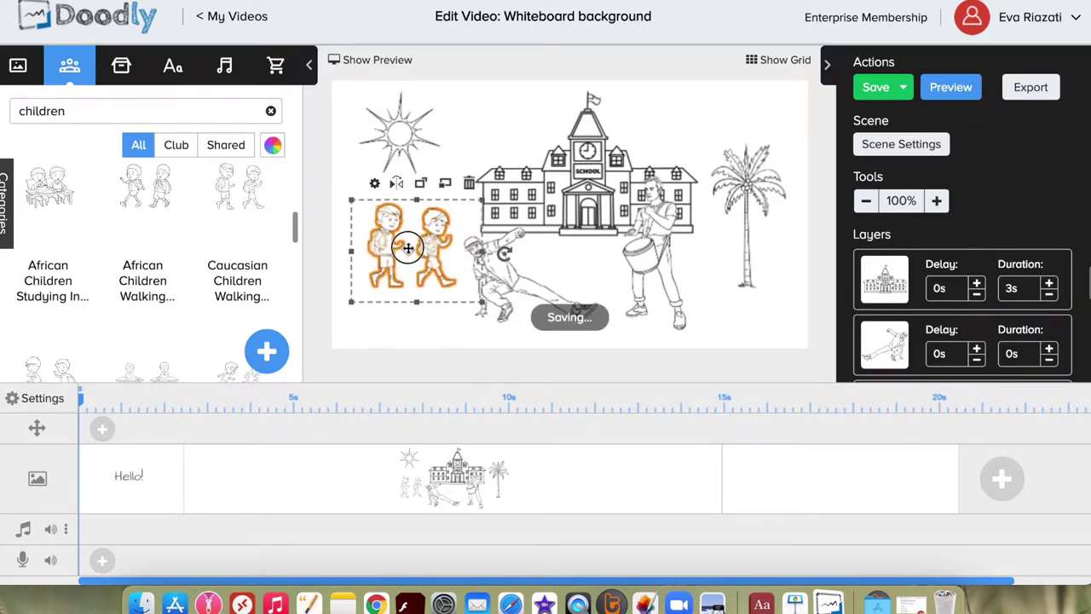
pyautogui.click(435, 328)
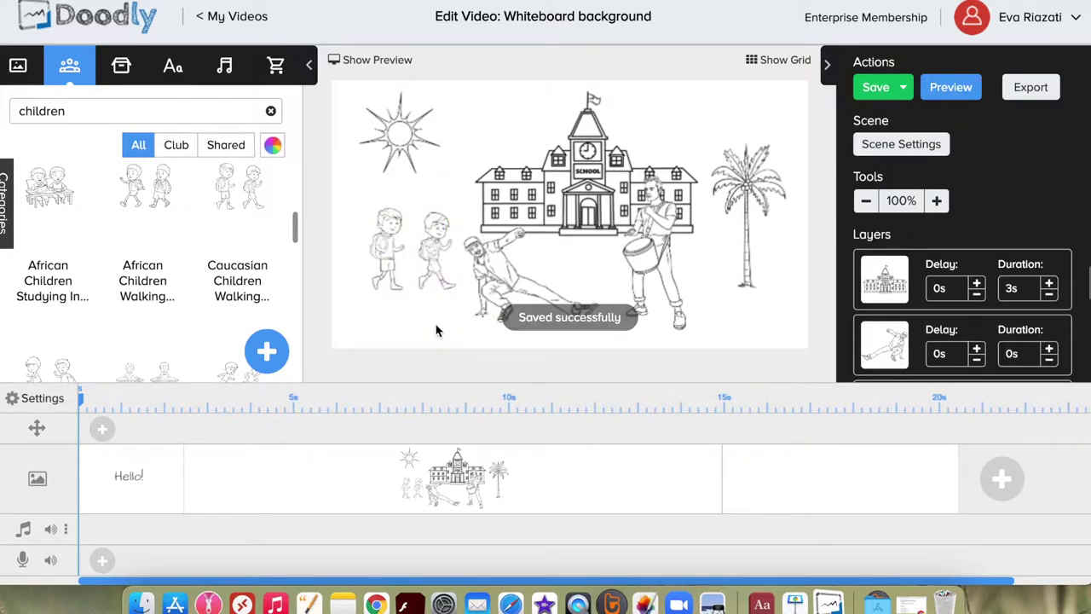
# Flip the palm tree and back to its original facing, then move it slightly left and down.
pyautogui.click(403, 134)
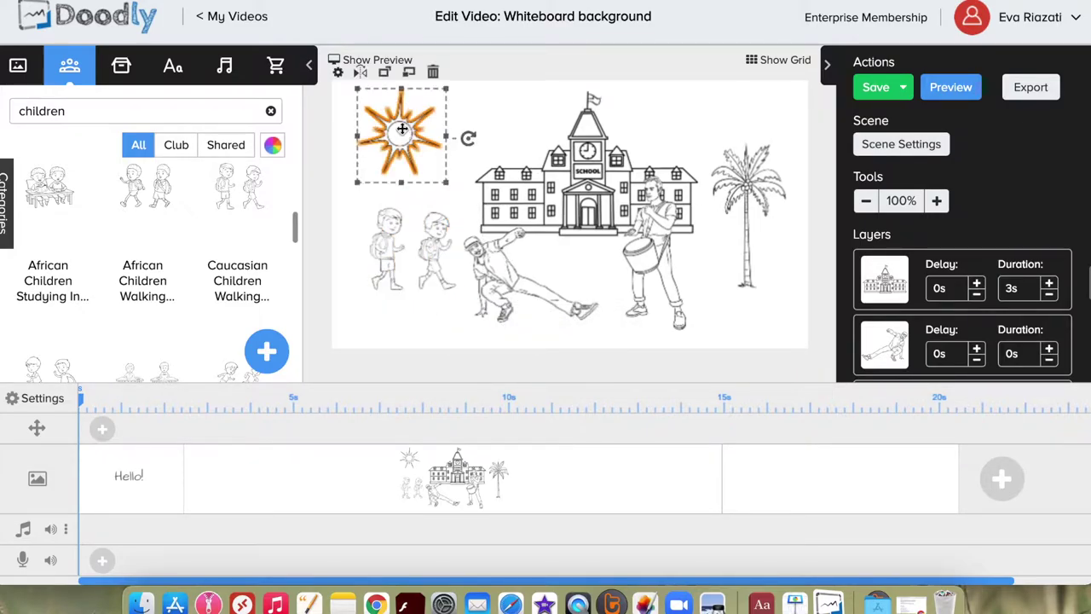
pyautogui.click(732, 181)
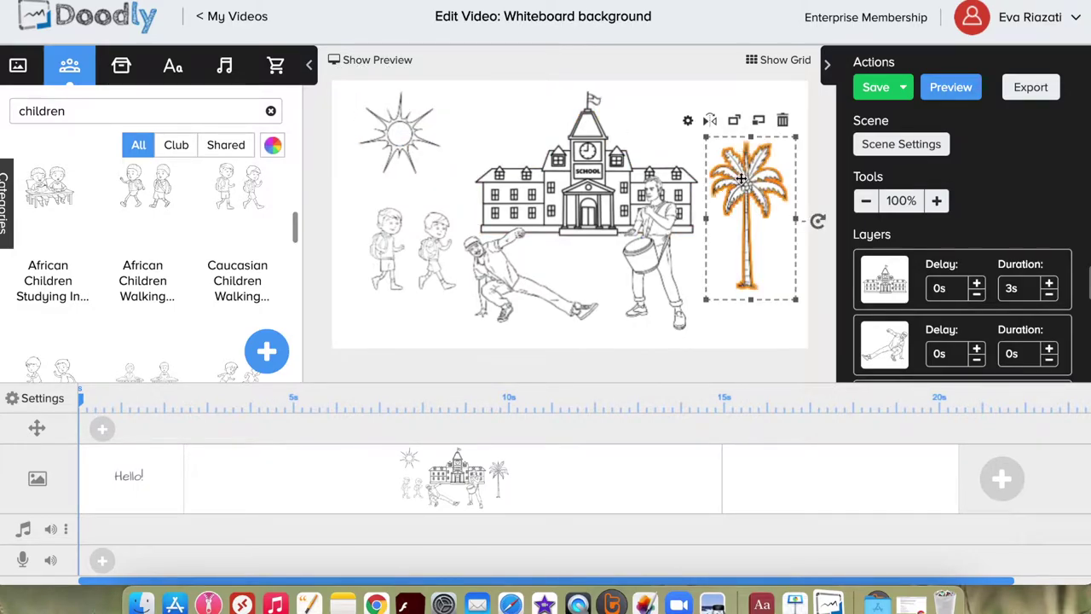
pyautogui.click(711, 121)
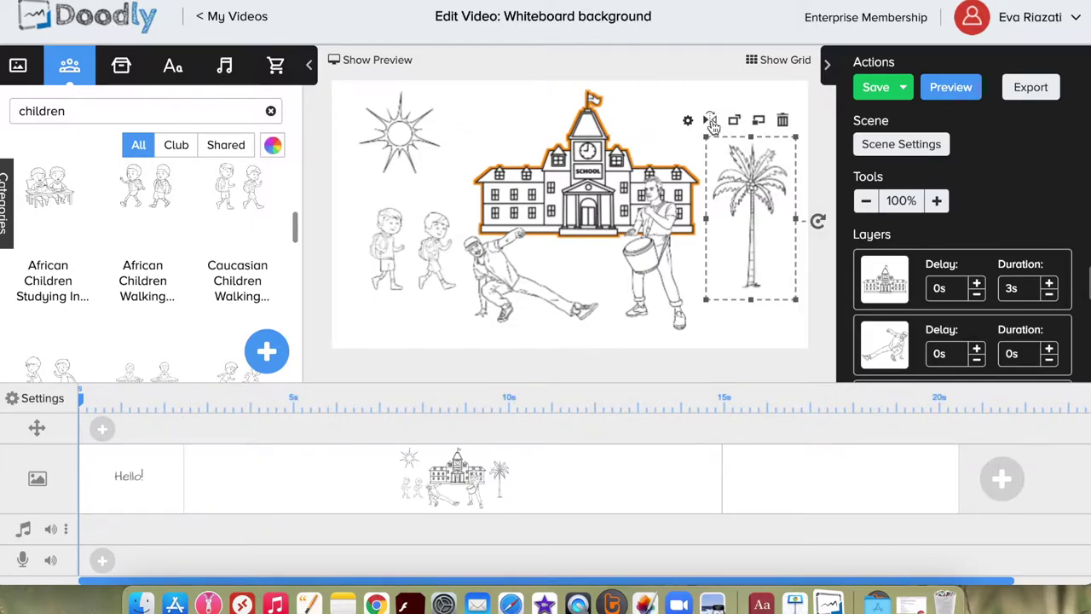
pyautogui.click(711, 122)
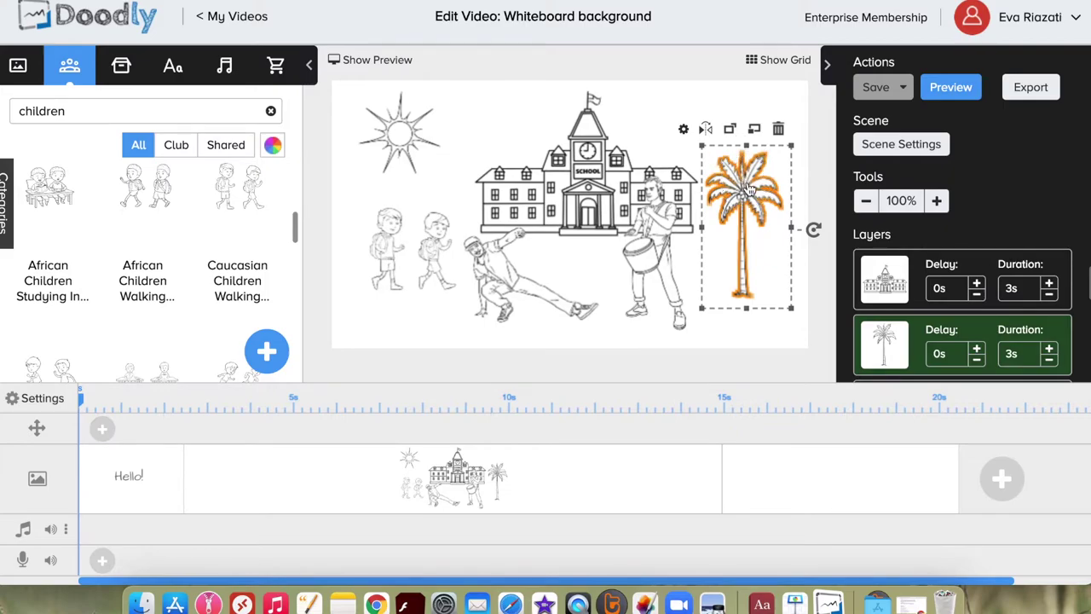
pyautogui.click(727, 184)
pyautogui.moveTo(726, 183)
pyautogui.mouseDown()
pyautogui.moveTo(738, 181)
pyautogui.moveTo(722, 189)
pyautogui.mouseUp()
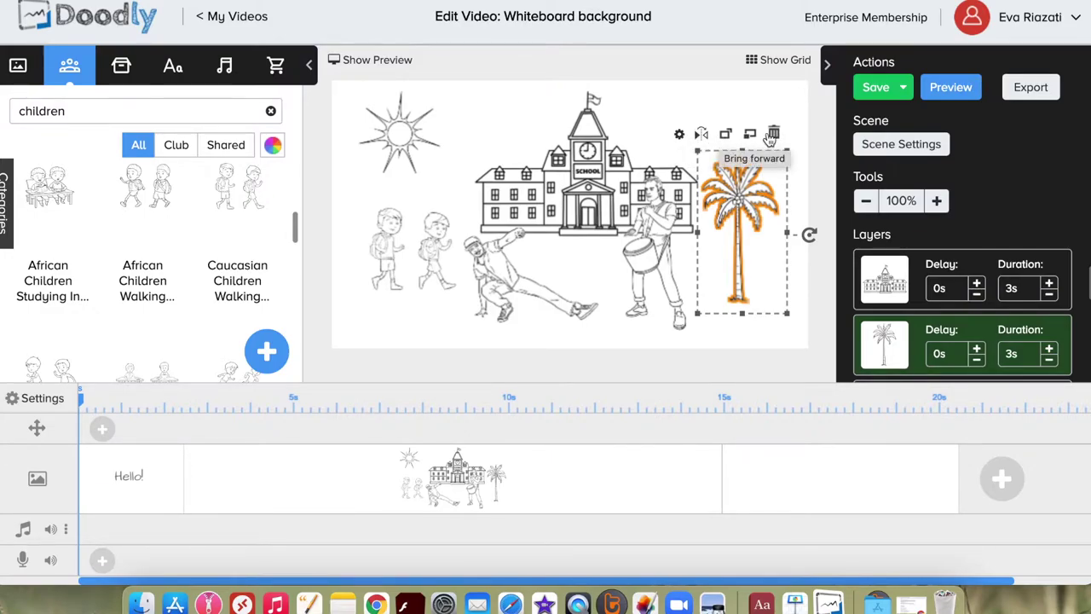
pyautogui.click(679, 134)
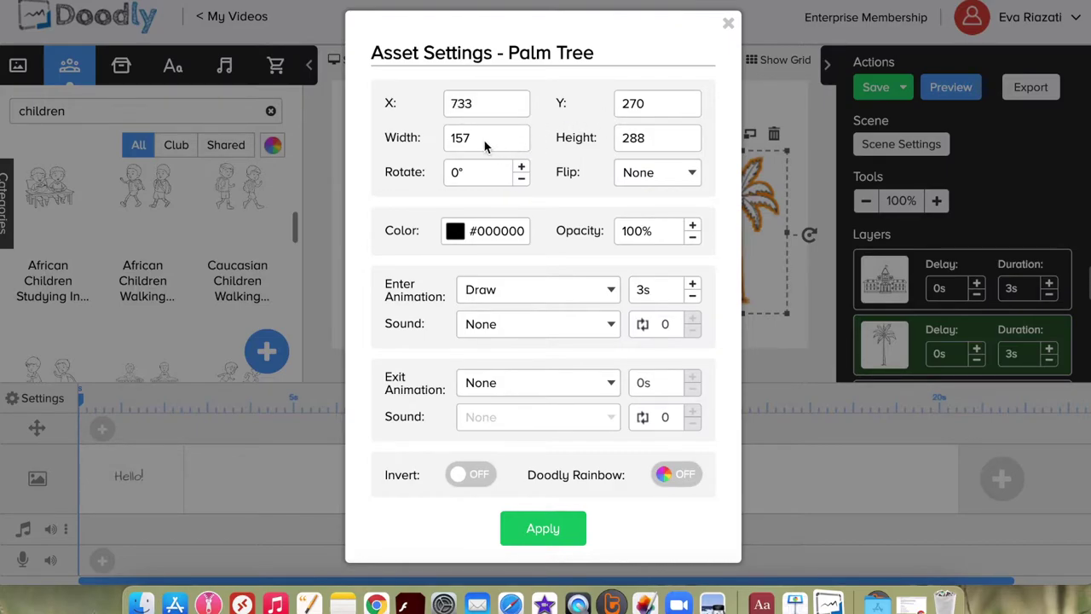
# Pick a lightened green #65AC14 for the palm tree and apply it.
pyautogui.click(493, 233)
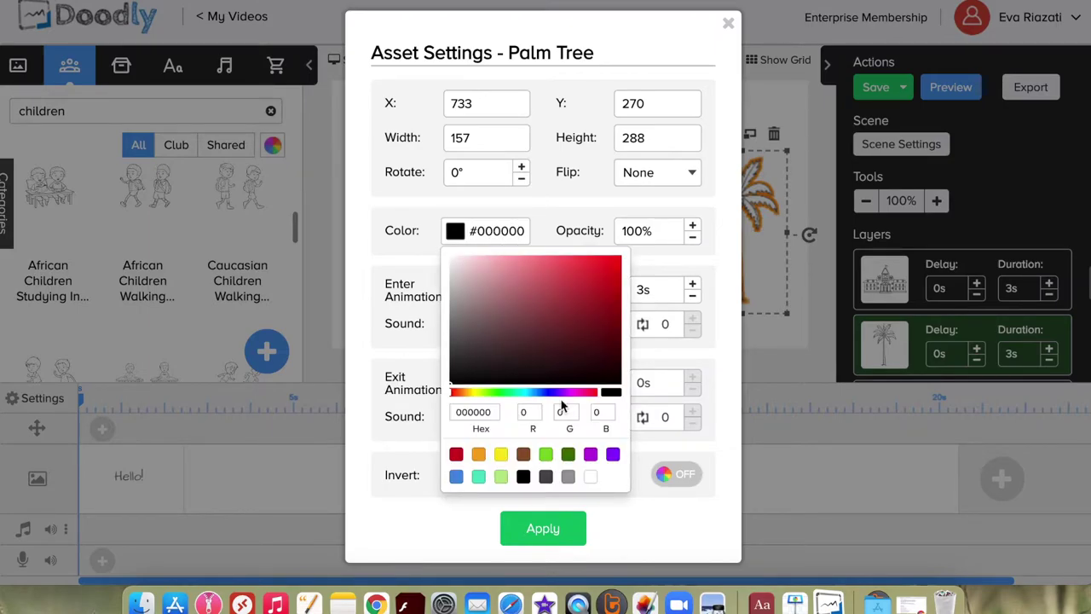
pyautogui.click(568, 457)
pyautogui.moveTo(609, 314)
pyautogui.mouseDown()
pyautogui.moveTo(603, 285)
pyautogui.moveTo(603, 301)
pyautogui.mouseUp()
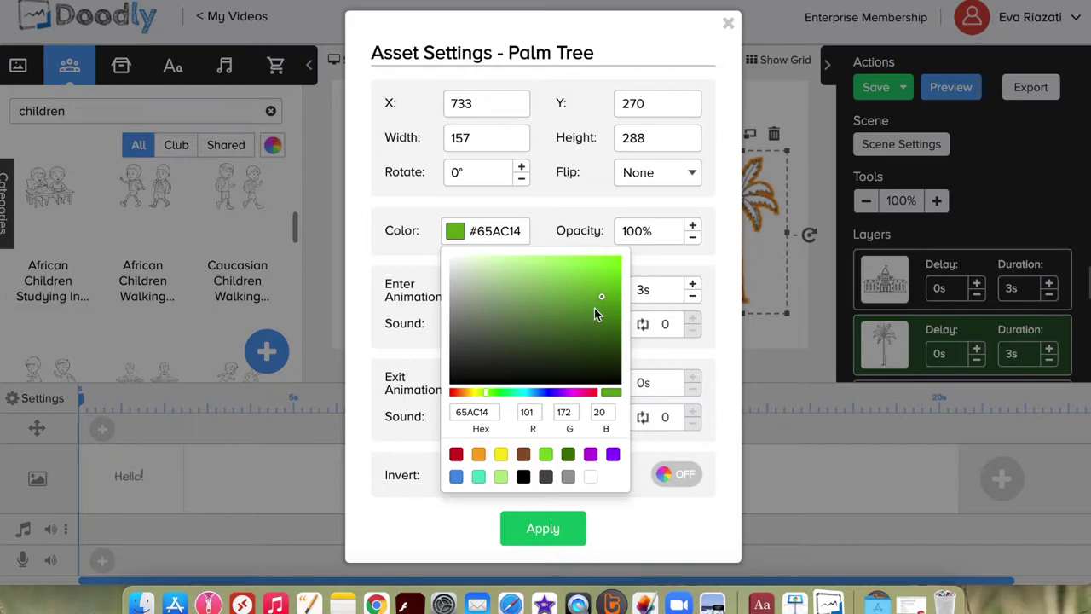
pyautogui.click(552, 528)
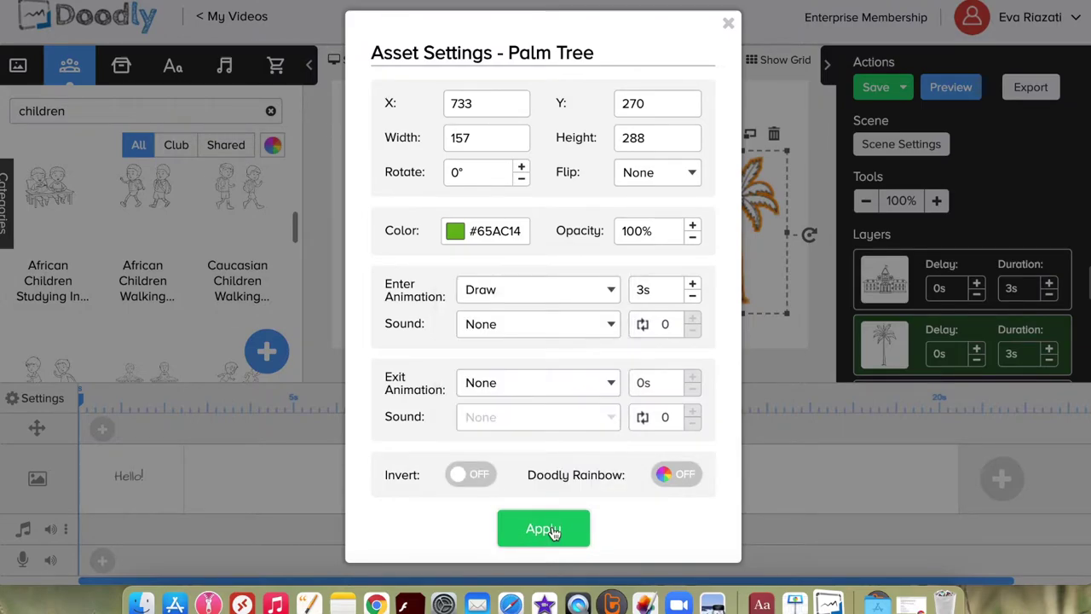
pyautogui.click(552, 529)
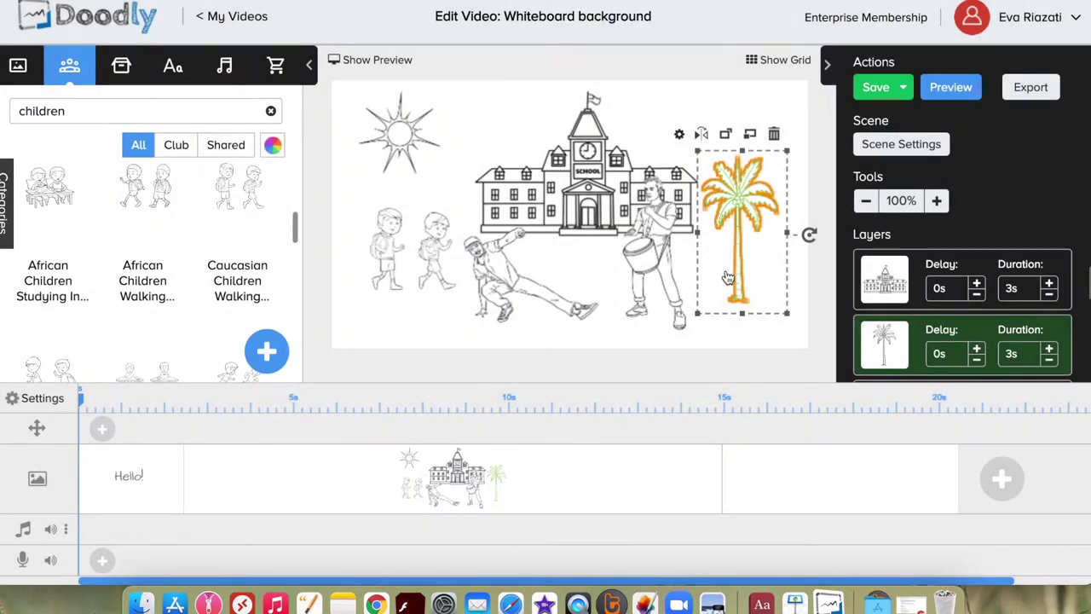
pyautogui.click(778, 334)
pyautogui.click(735, 252)
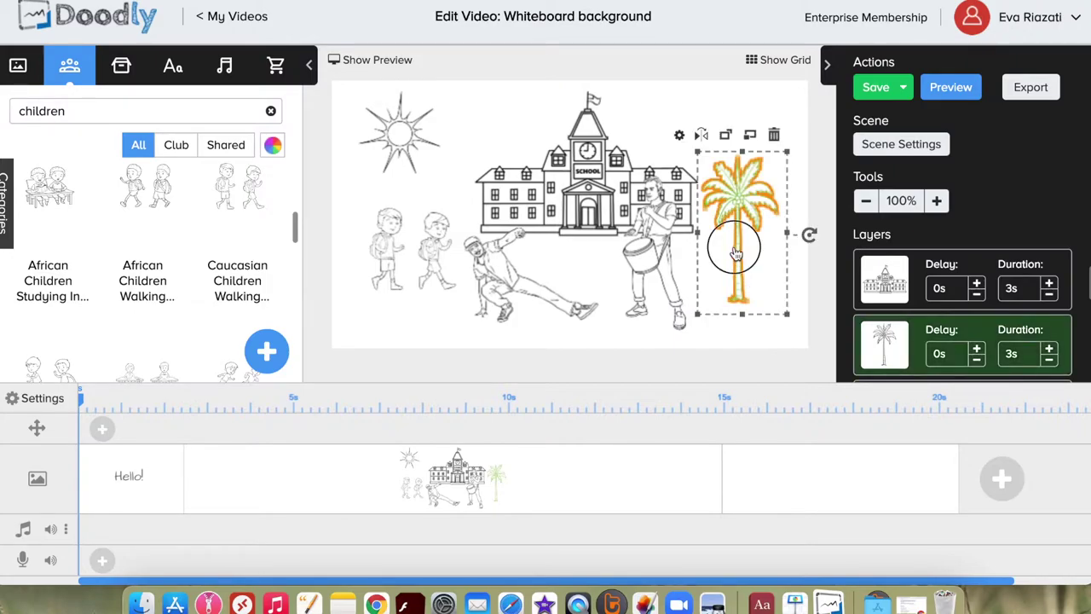
pyautogui.click(396, 146)
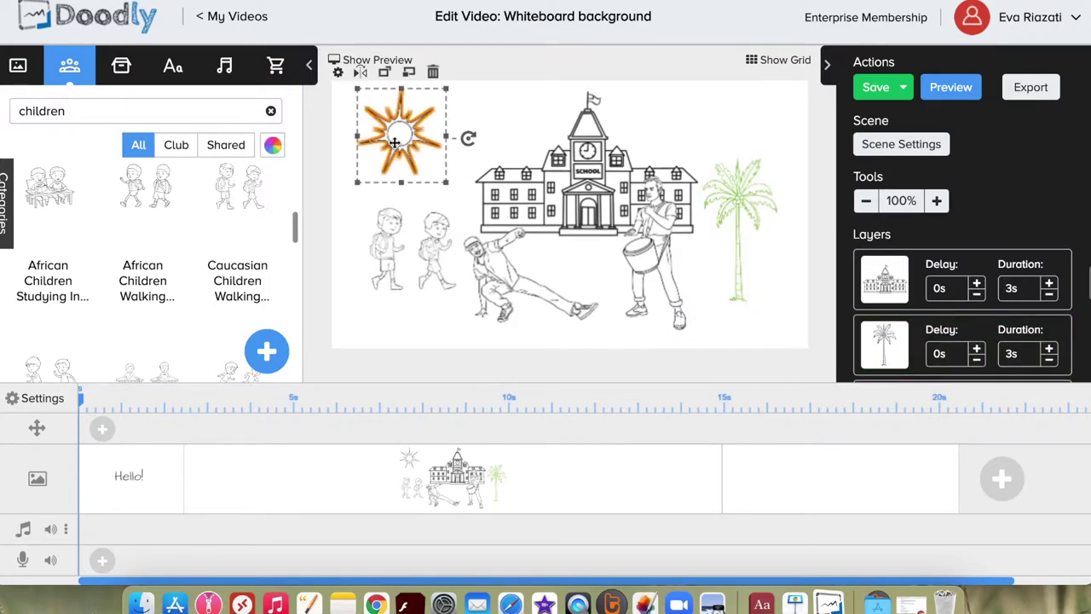
# Recolour the sun orange (#D38E1C) in its asset settings and apply it.
pyautogui.click(338, 74)
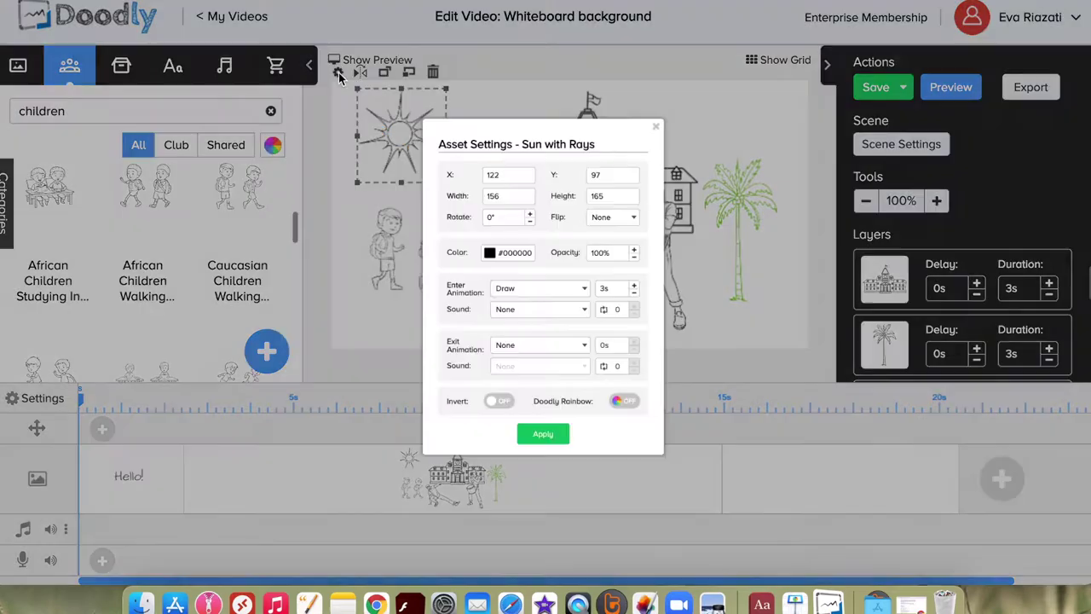
pyautogui.click(482, 232)
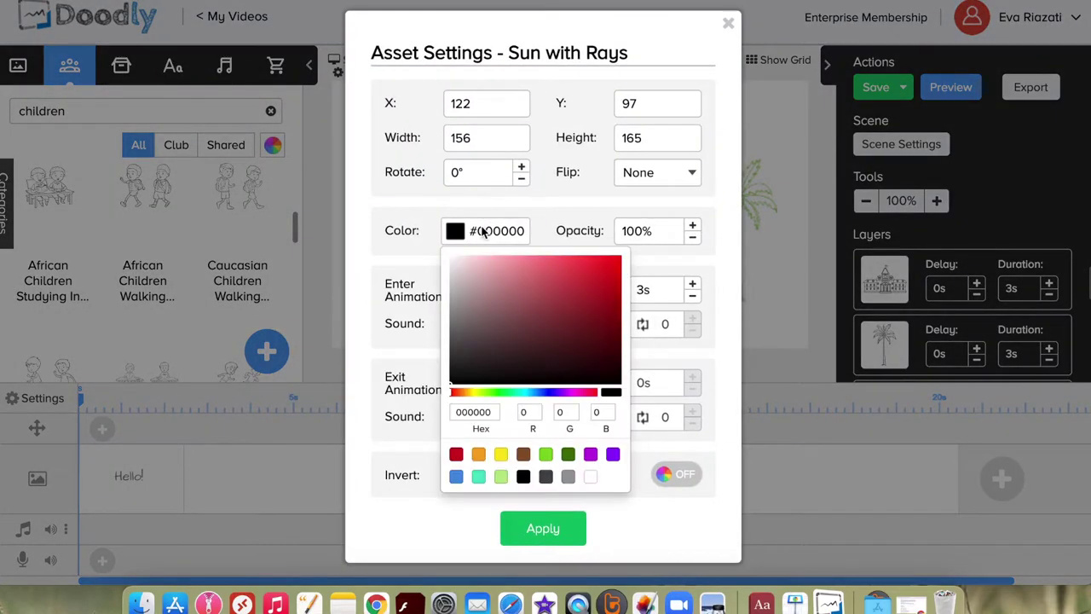
pyautogui.click(500, 453)
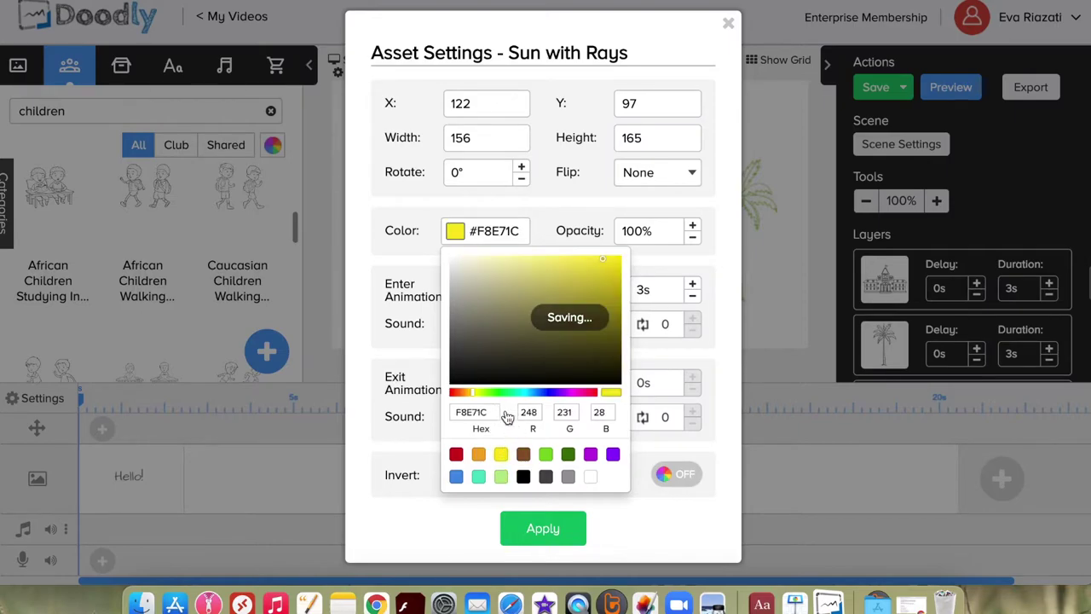
pyautogui.click(479, 455)
pyautogui.click(599, 277)
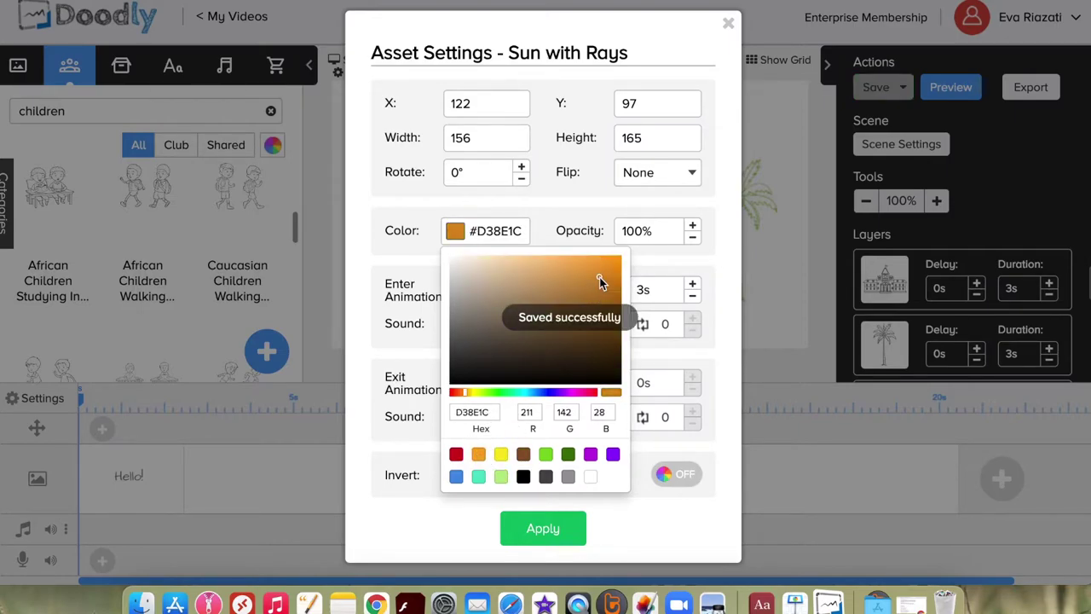
pyautogui.click(560, 532)
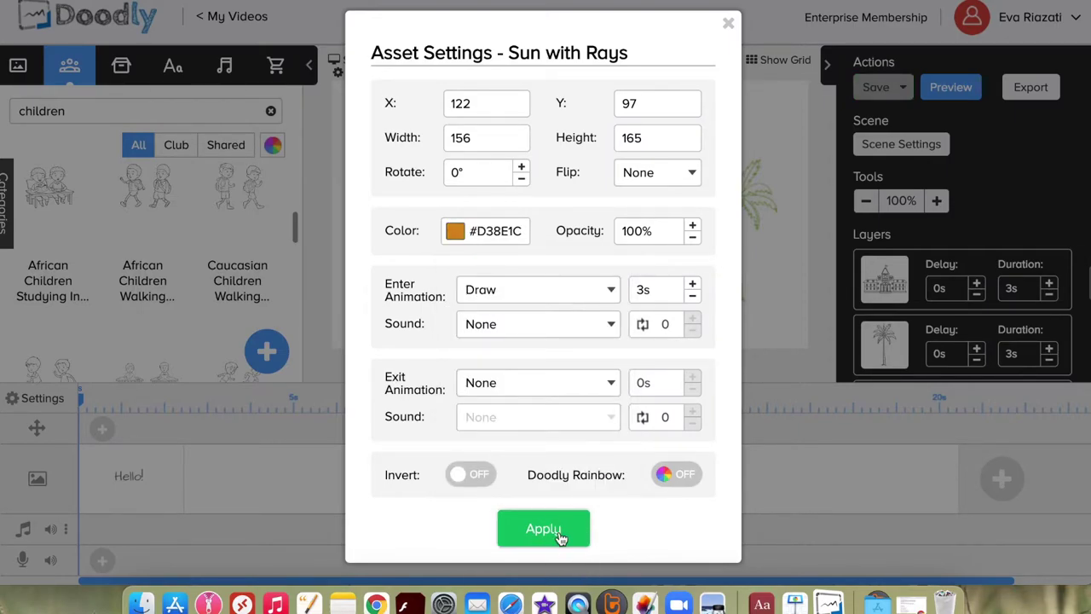
pyautogui.click(560, 530)
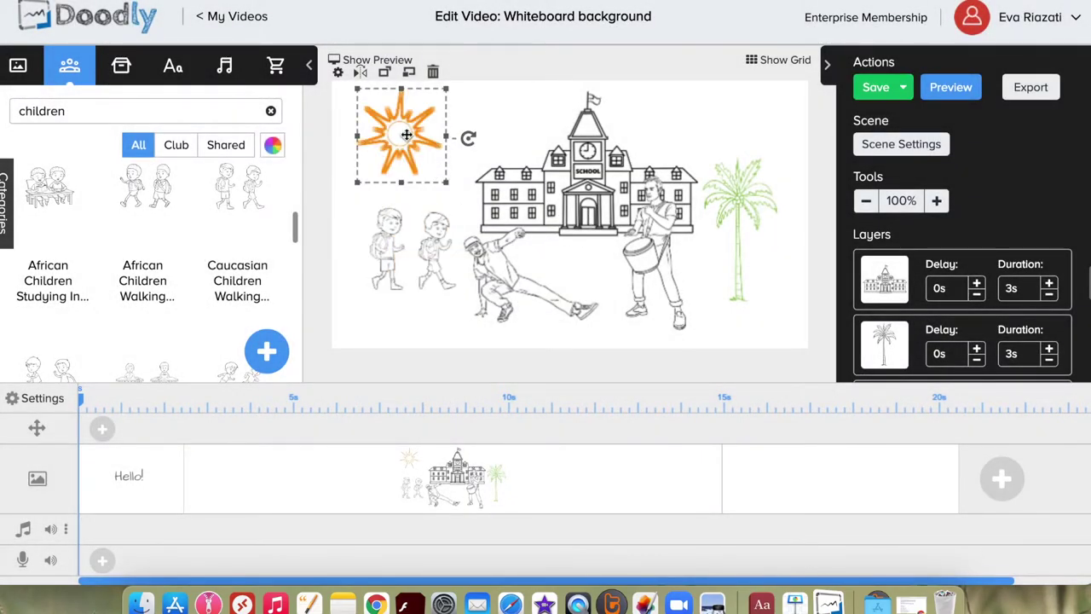
# Recolour the school building orange-brown #C56614 and apply it.
pyautogui.click(538, 168)
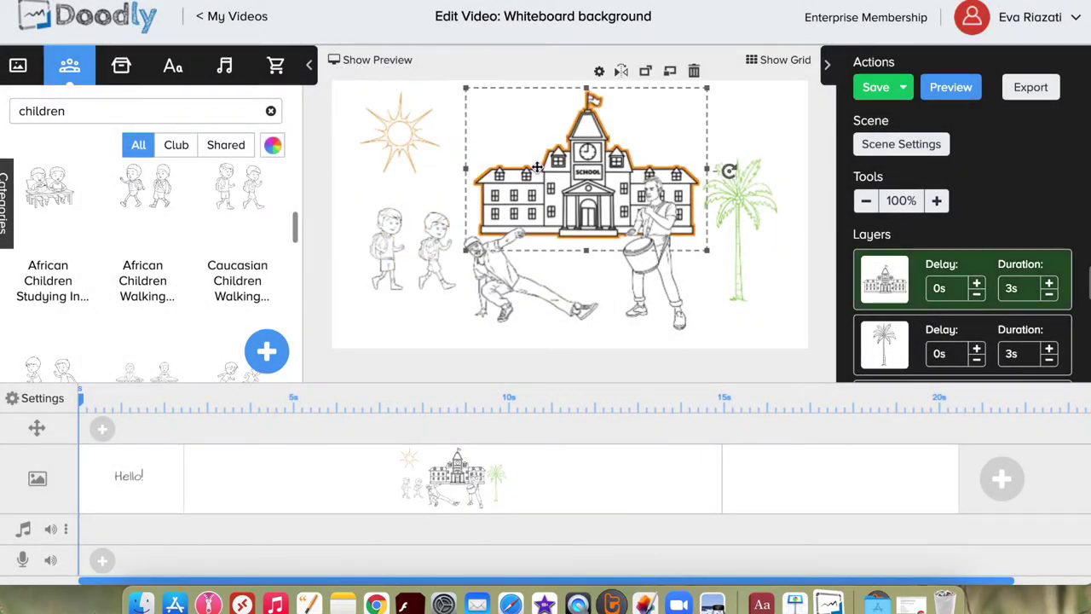
pyautogui.click(597, 75)
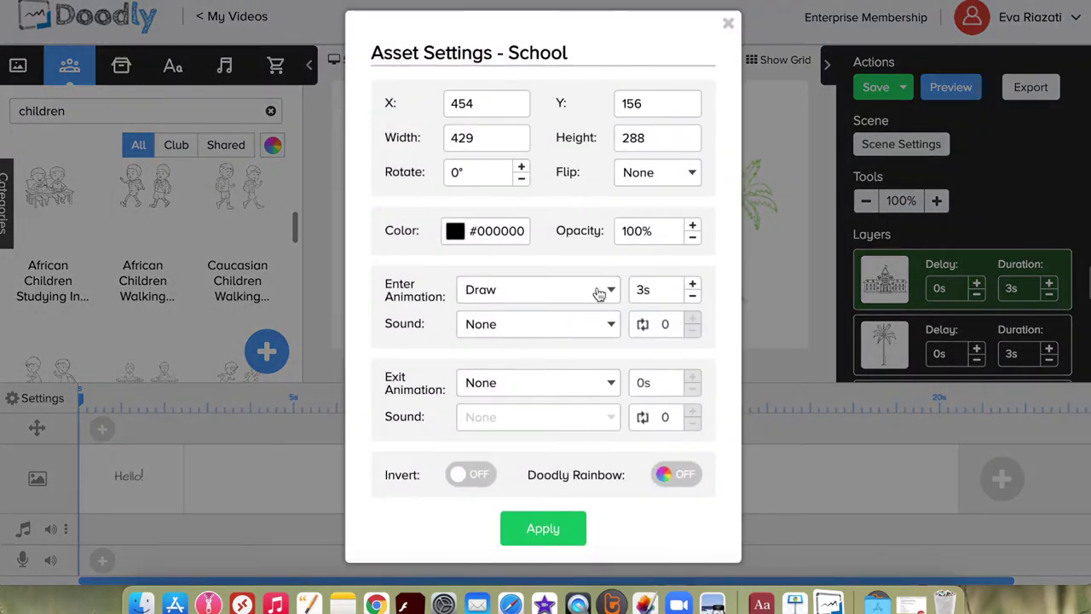
pyautogui.click(503, 234)
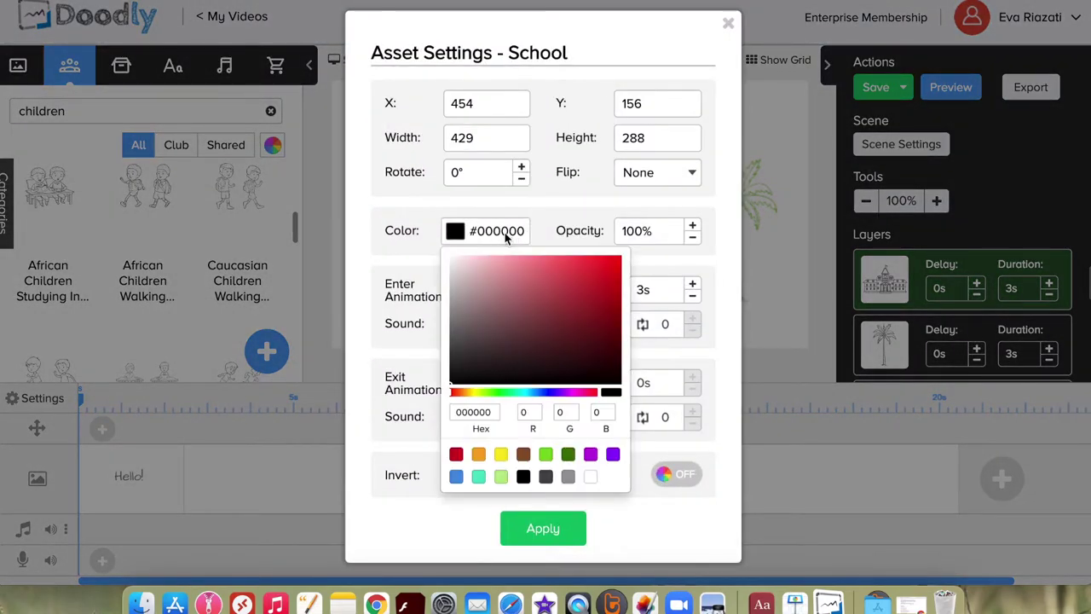
pyautogui.click(523, 454)
pyautogui.click(603, 286)
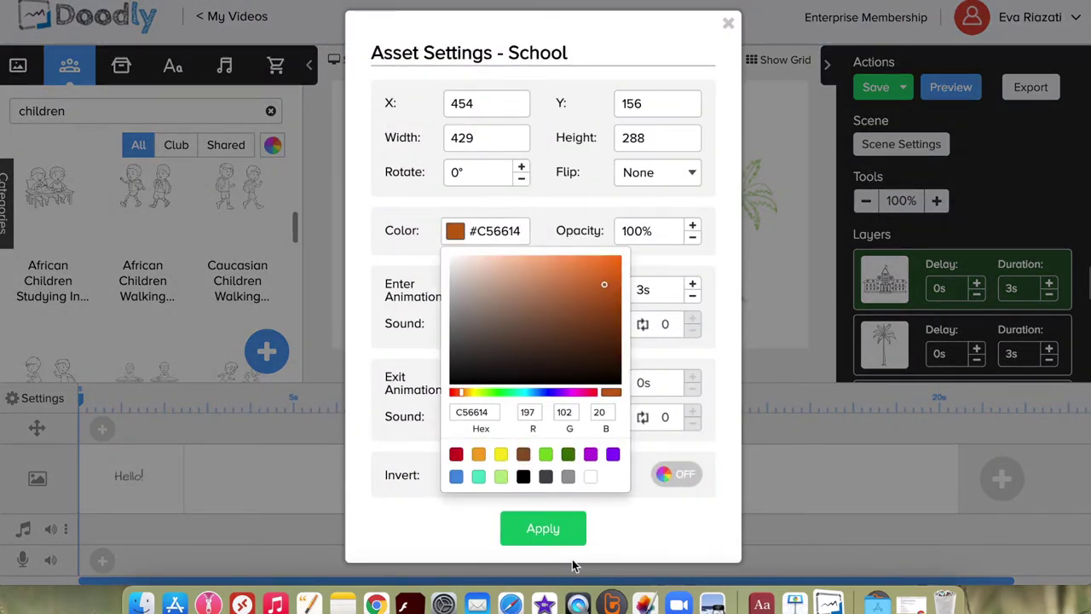
pyautogui.click(563, 528)
pyautogui.click(561, 527)
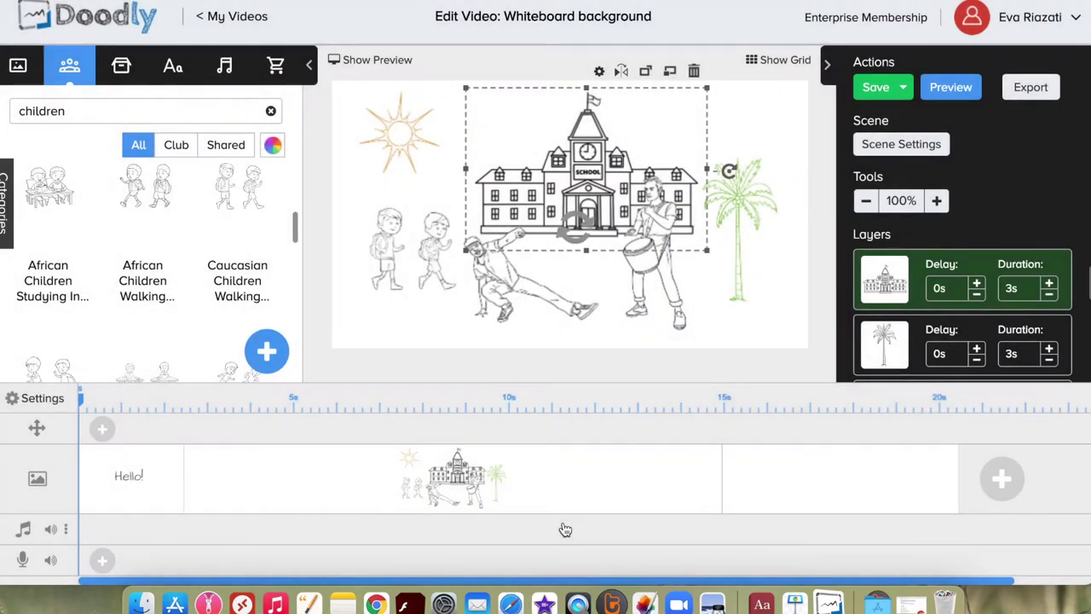
pyautogui.click(413, 248)
# Nudge the children left, move the breakdancer right and shift the school slightly left.
pyautogui.moveTo(412, 244); pyautogui.dragTo(405, 246)
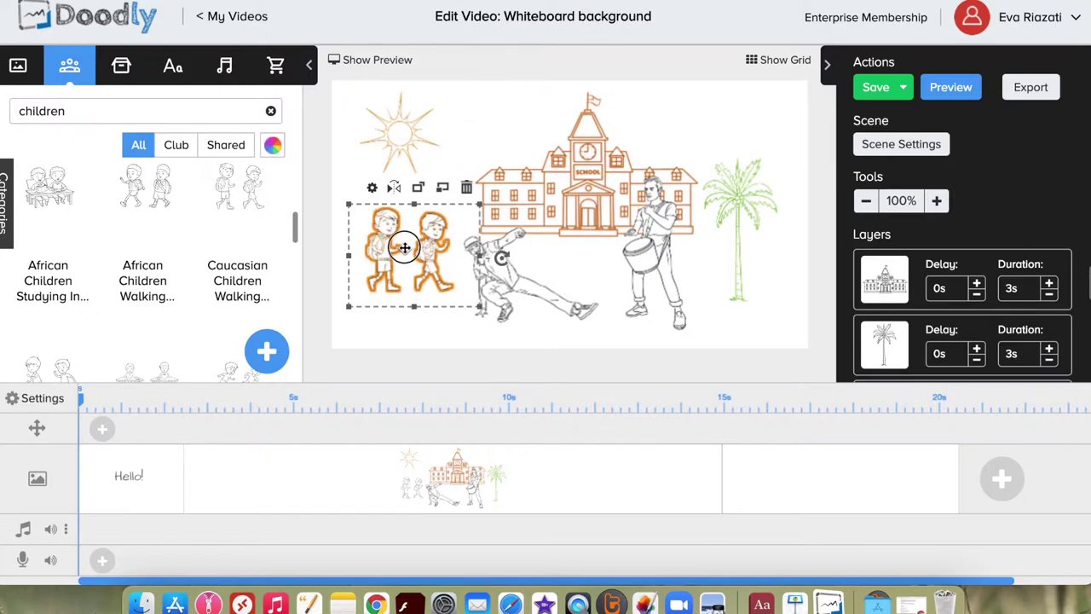
pyautogui.click(489, 273)
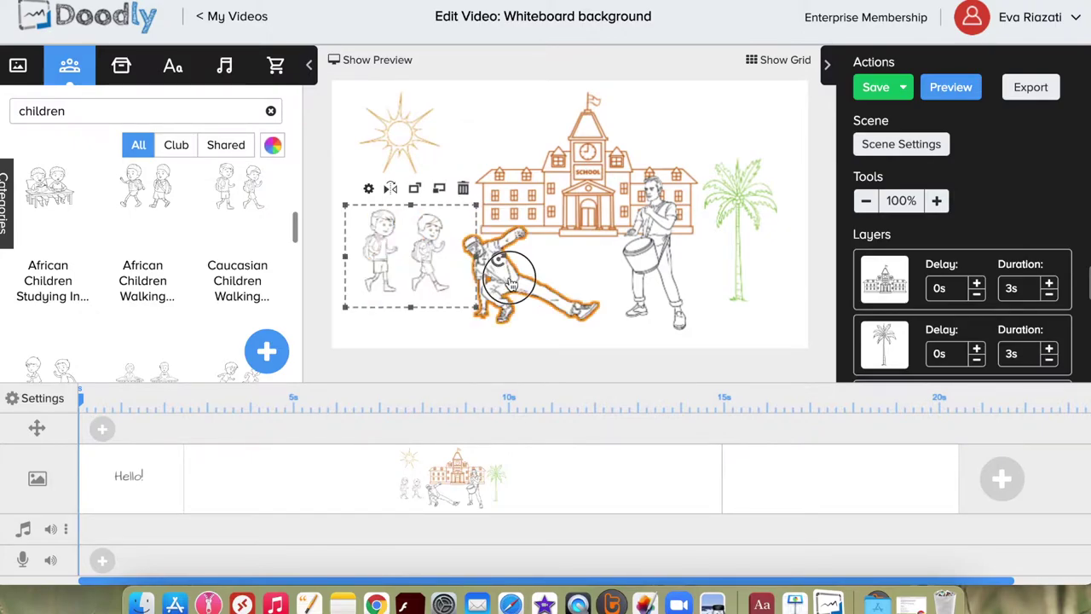
pyautogui.moveTo(505, 277); pyautogui.dragTo(529, 281)
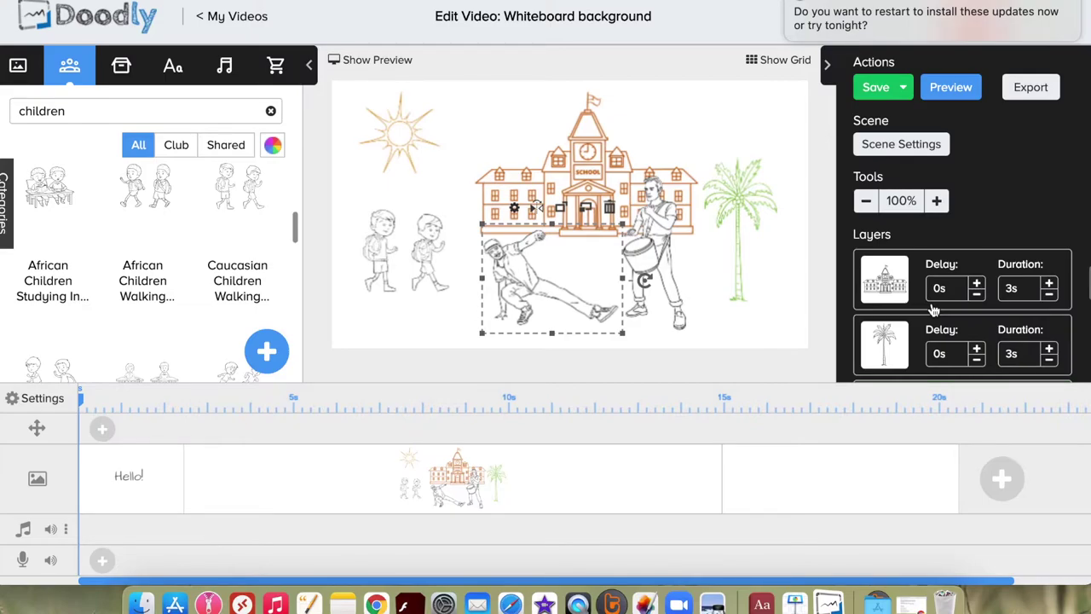
pyautogui.click(774, 258)
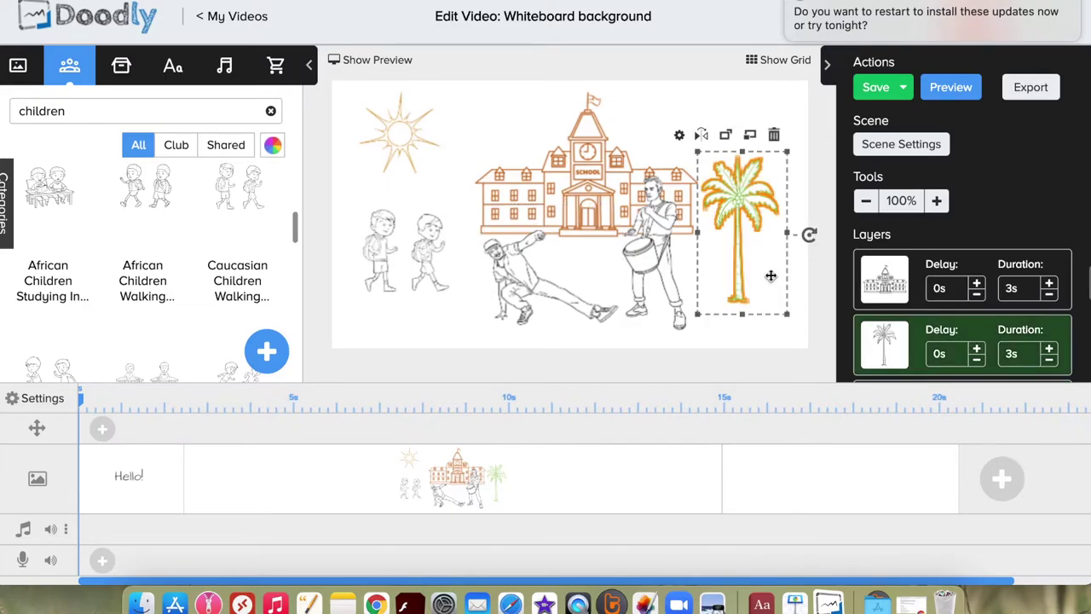
pyautogui.click(580, 183)
pyautogui.moveTo(580, 182); pyautogui.dragTo(566, 179)
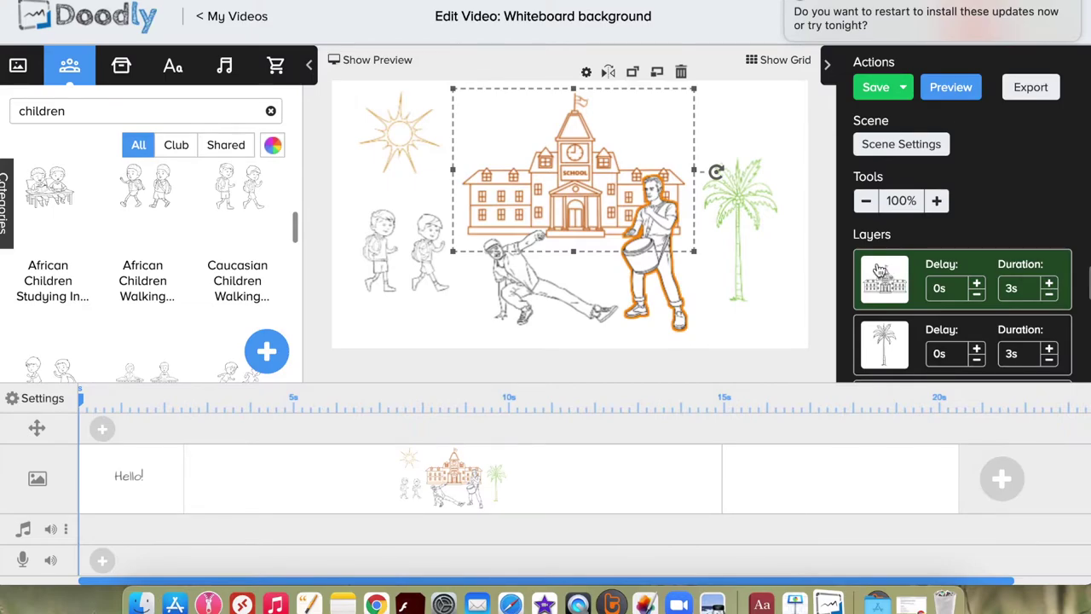
# Reorder the Layers panel, moving the sun earlier and the drummer before the breakdancer.
pyautogui.click(906, 345)
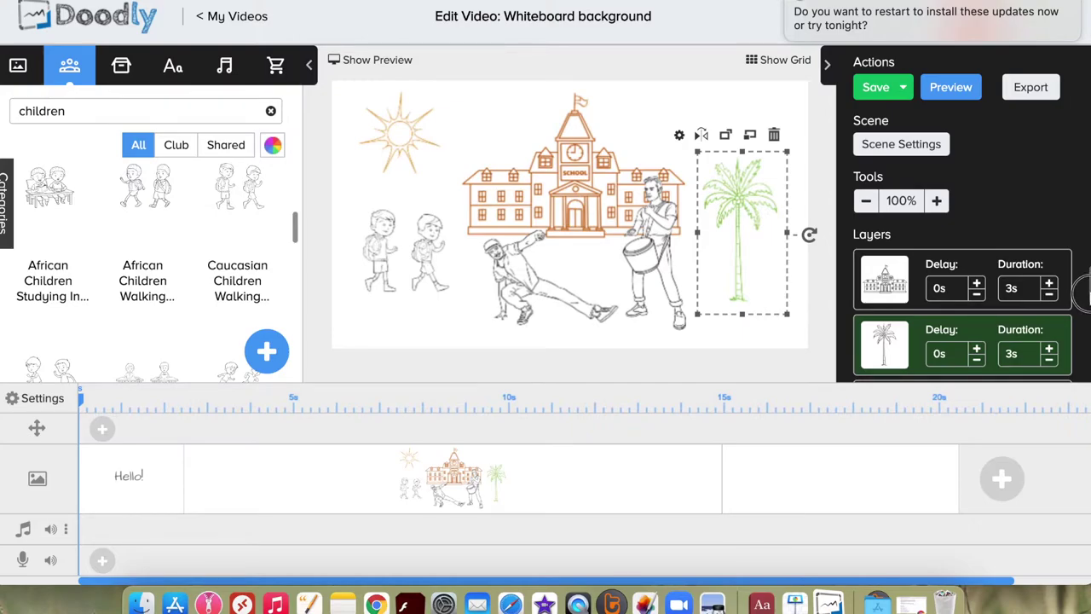
pyautogui.scroll(-3, 1087, 294)
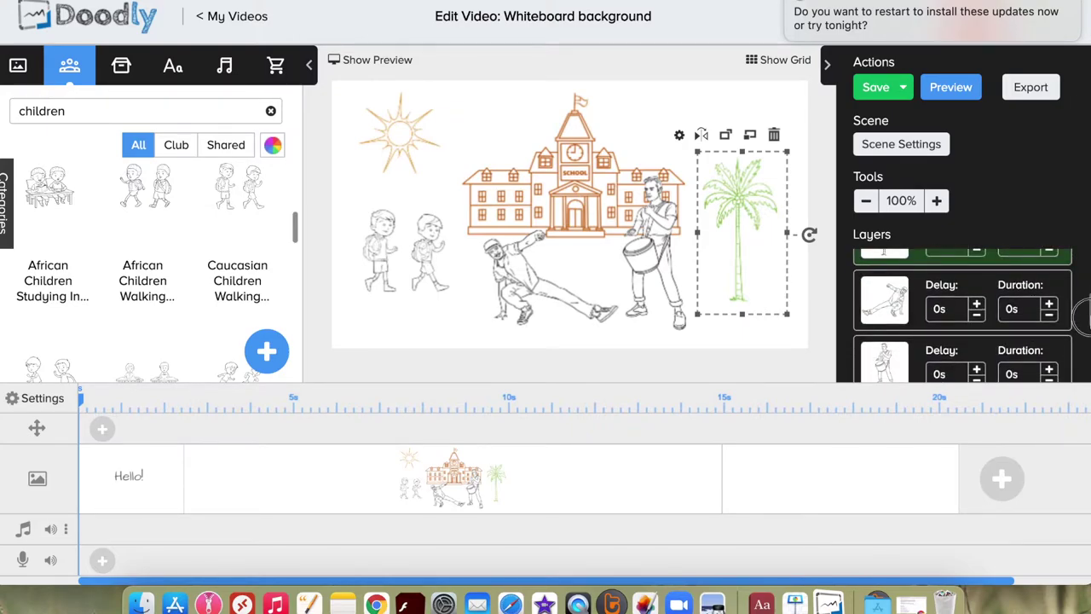
pyautogui.scroll(-3, 1084, 315)
pyautogui.moveTo(903, 295); pyautogui.dragTo(902, 335)
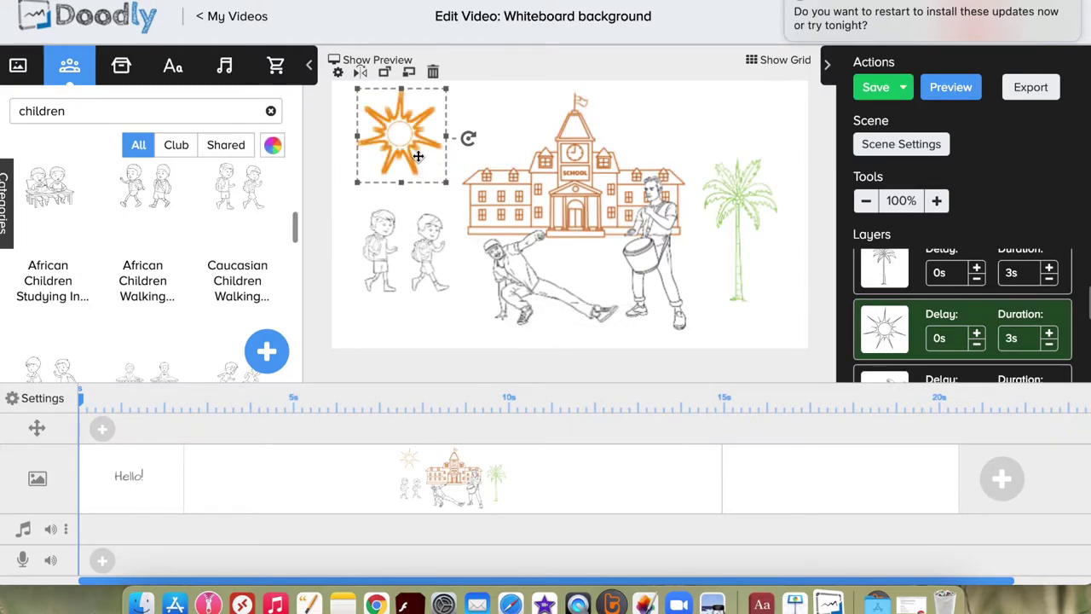
pyautogui.scroll(-5, 963, 324)
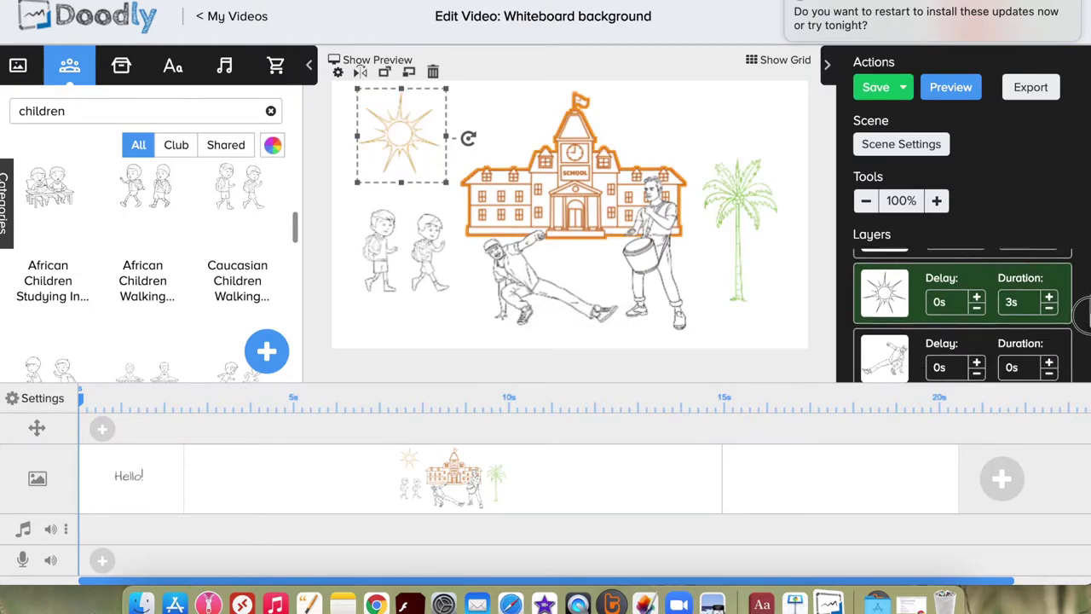
pyautogui.moveTo(923, 348); pyautogui.dragTo(901, 341)
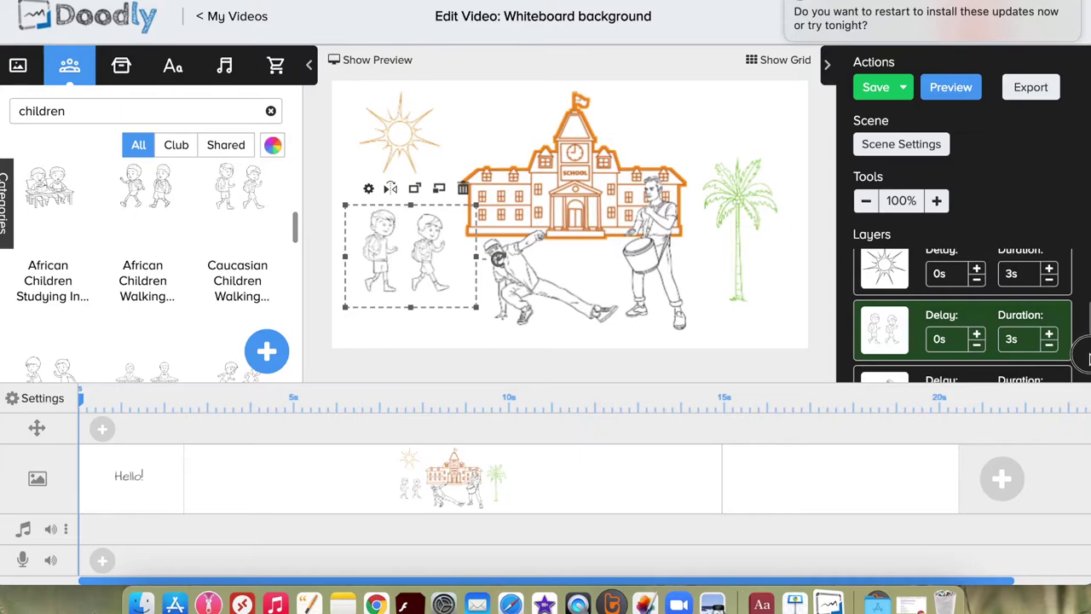
pyautogui.scroll(1, 1085, 329)
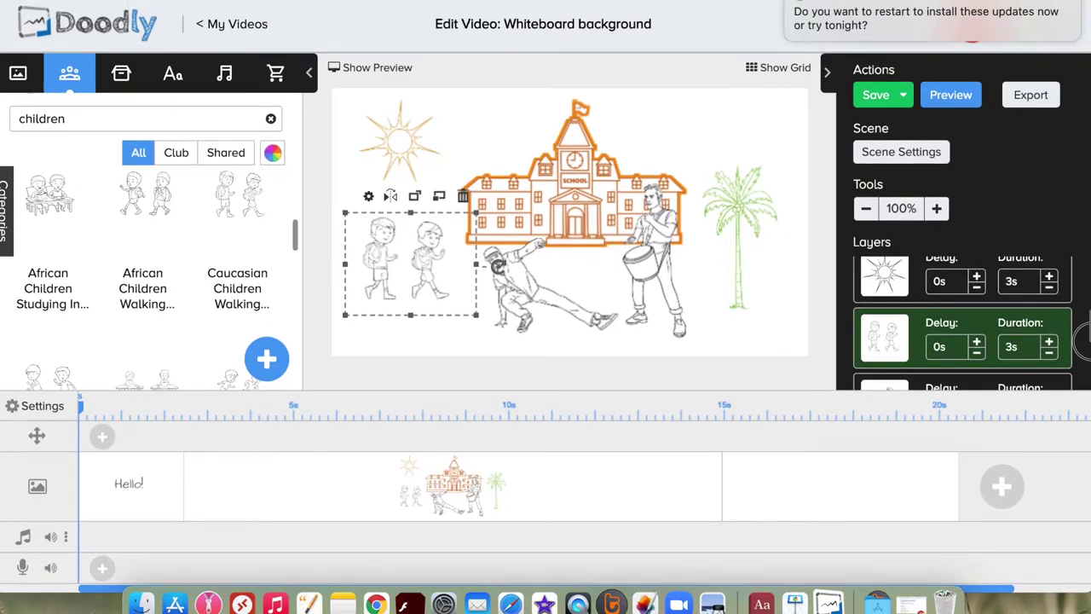
pyautogui.scroll(-2, 1081, 340)
pyautogui.moveTo(927, 377); pyautogui.dragTo(907, 300)
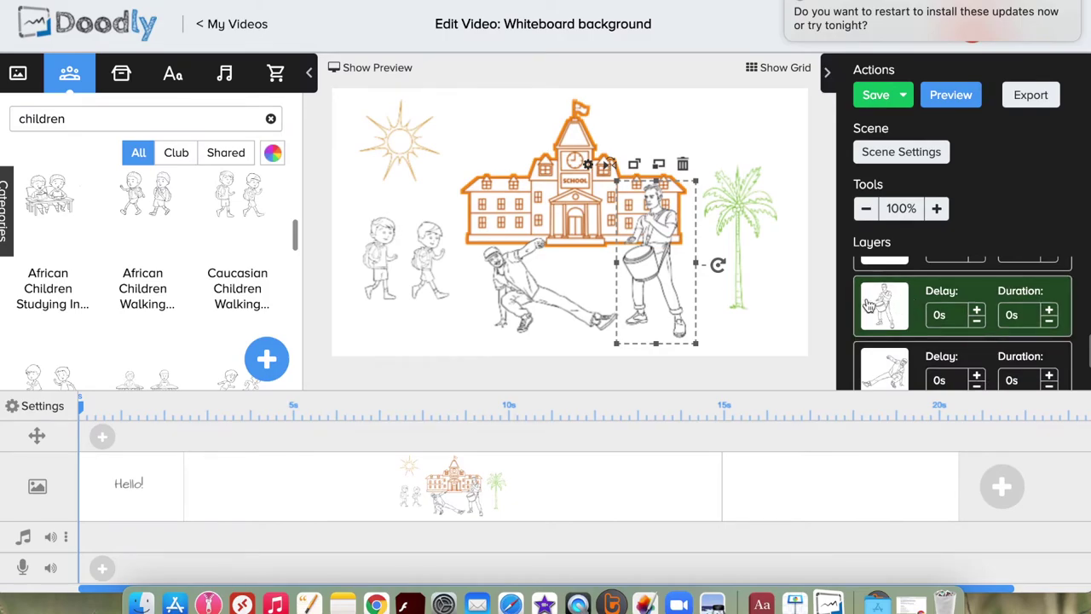
pyautogui.click(773, 345)
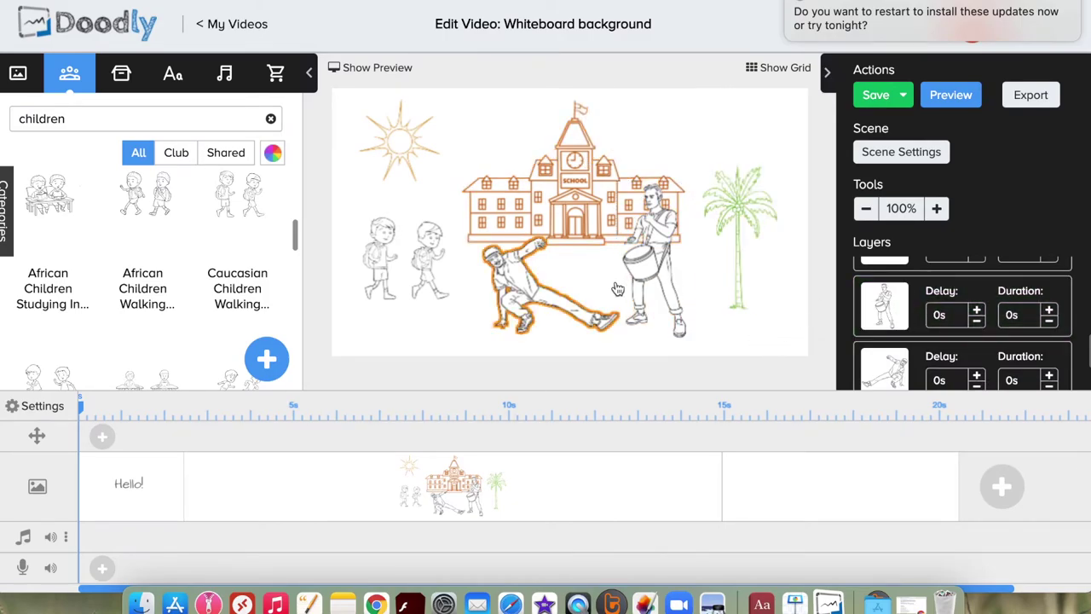
# Set the drummer's draw duration to 3.5s in the Layers panel.
pyautogui.click(1049, 311)
pyautogui.click(1050, 311)
pyautogui.click(1050, 311)
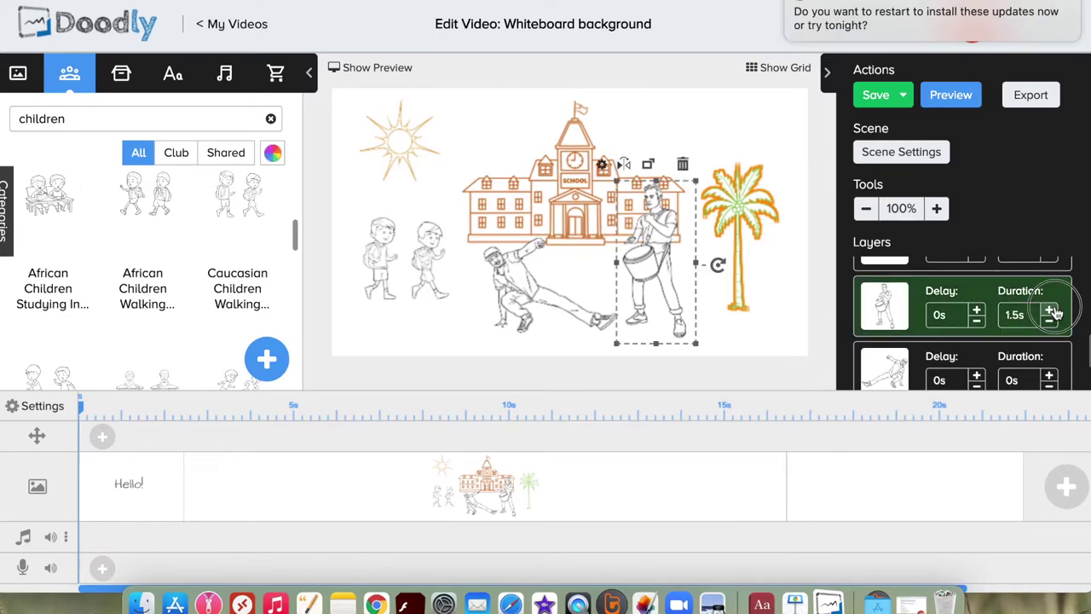
pyautogui.click(1049, 311)
pyautogui.click(1050, 311)
pyautogui.click(1049, 312)
pyautogui.click(1050, 312)
pyautogui.click(1050, 312)
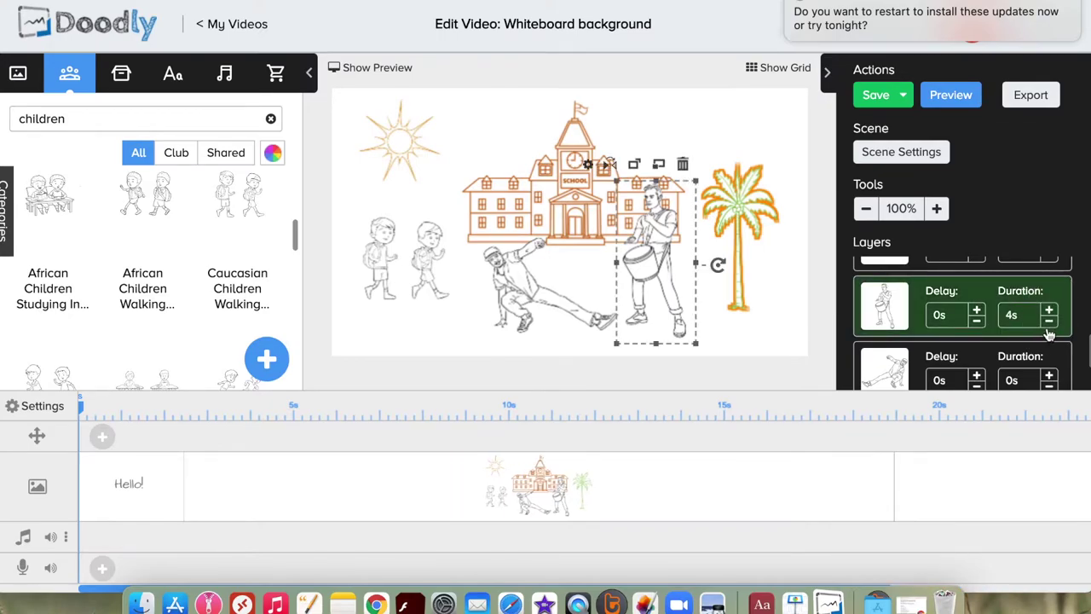
pyautogui.click(1050, 321)
# Give the breakdancer a 3s draw duration and review the layer timings.
pyautogui.click(1049, 377)
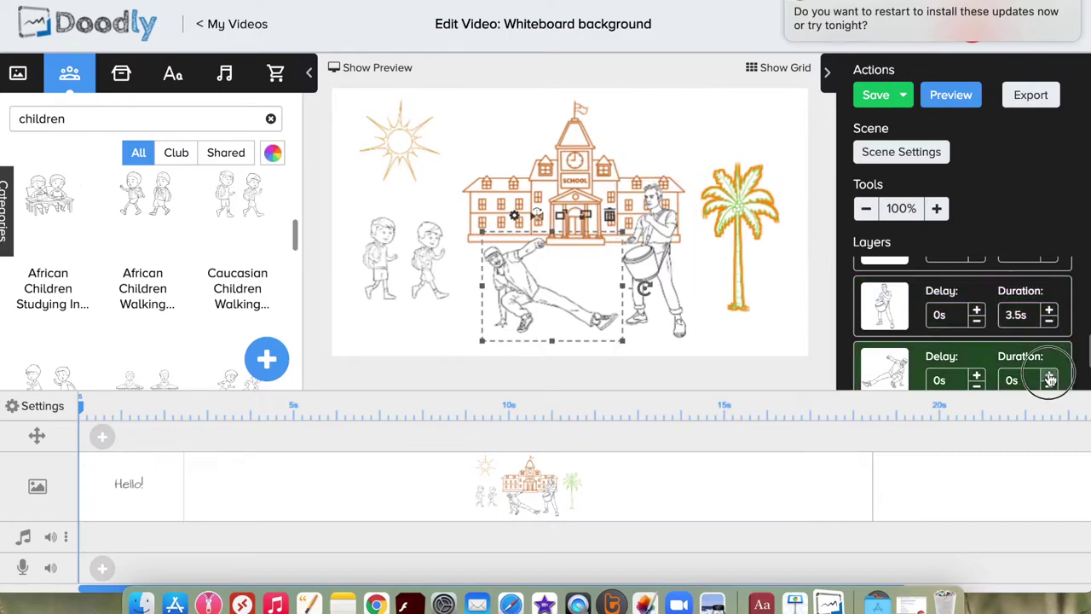
pyautogui.click(1049, 377)
pyautogui.click(1049, 376)
pyautogui.click(1049, 377)
pyautogui.click(1050, 378)
pyautogui.click(1049, 378)
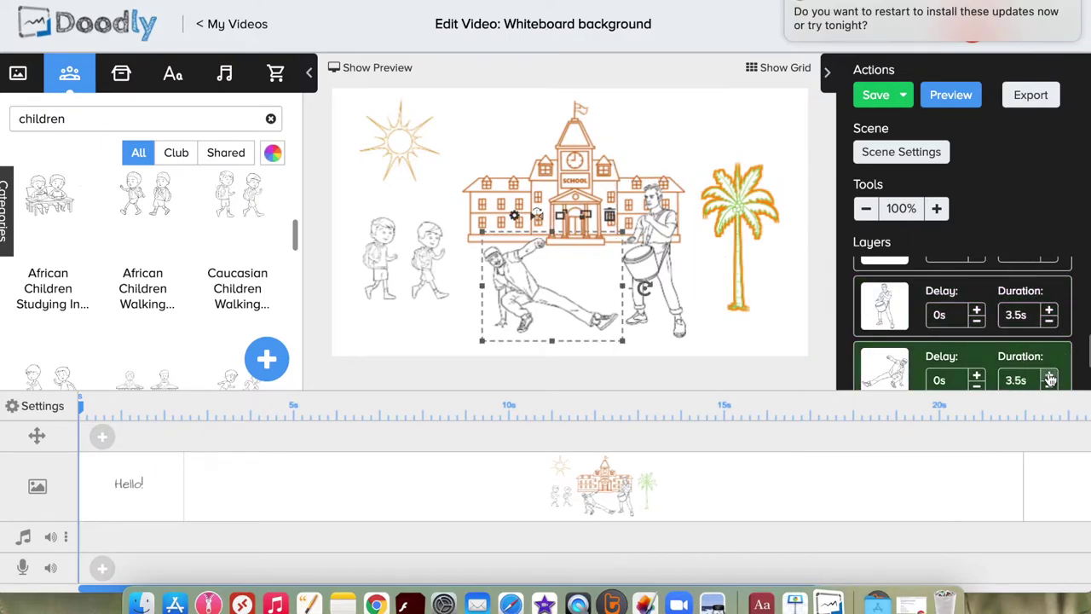
pyautogui.click(1050, 378)
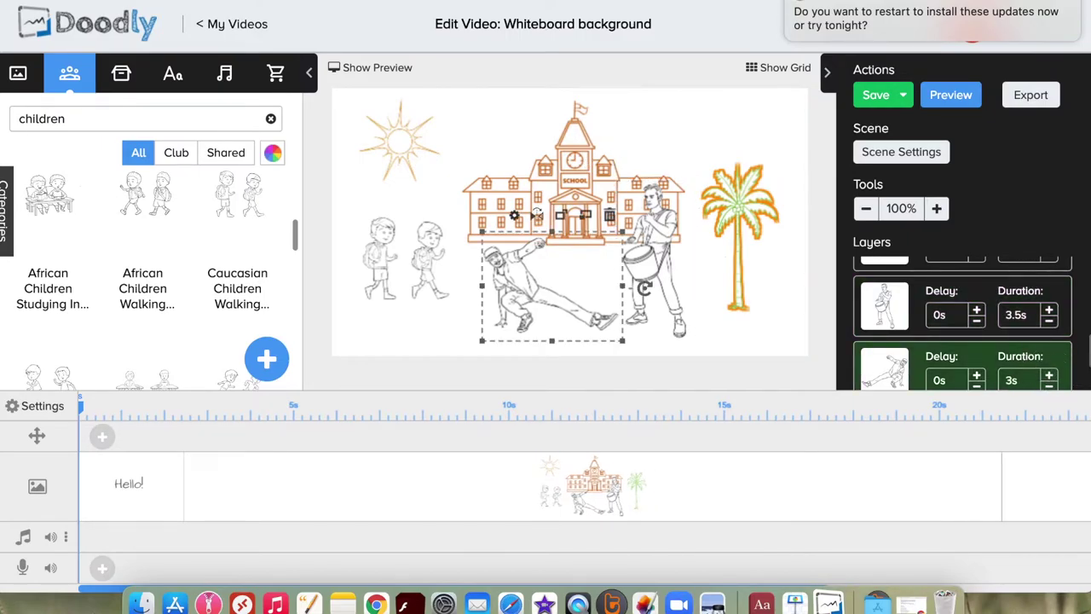
pyautogui.scroll(3, 1082, 341)
pyautogui.scroll(1, 1082, 331)
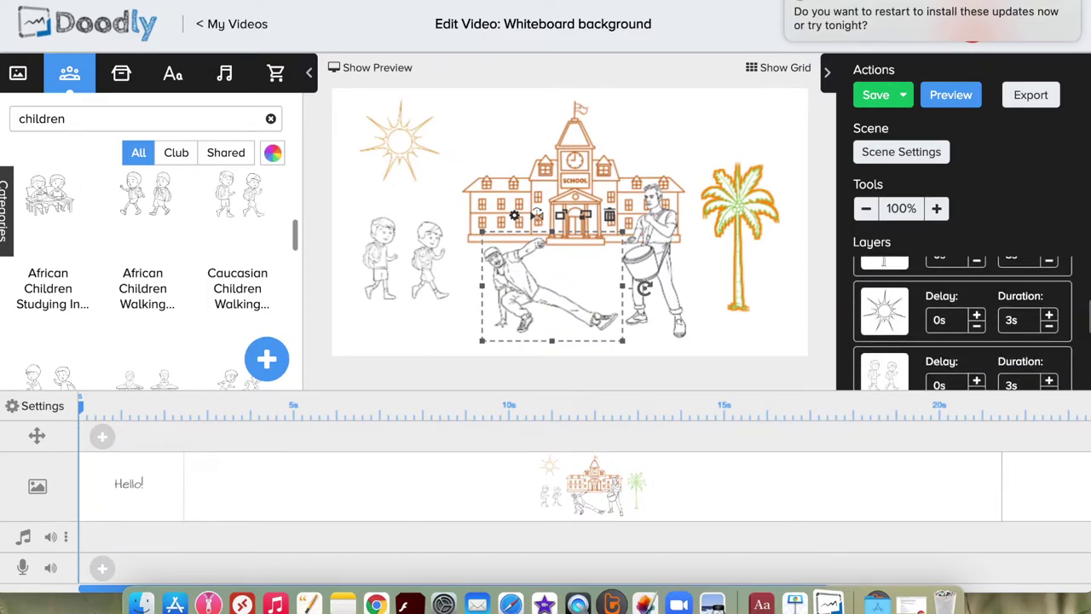
pyautogui.scroll(-1, 1085, 319)
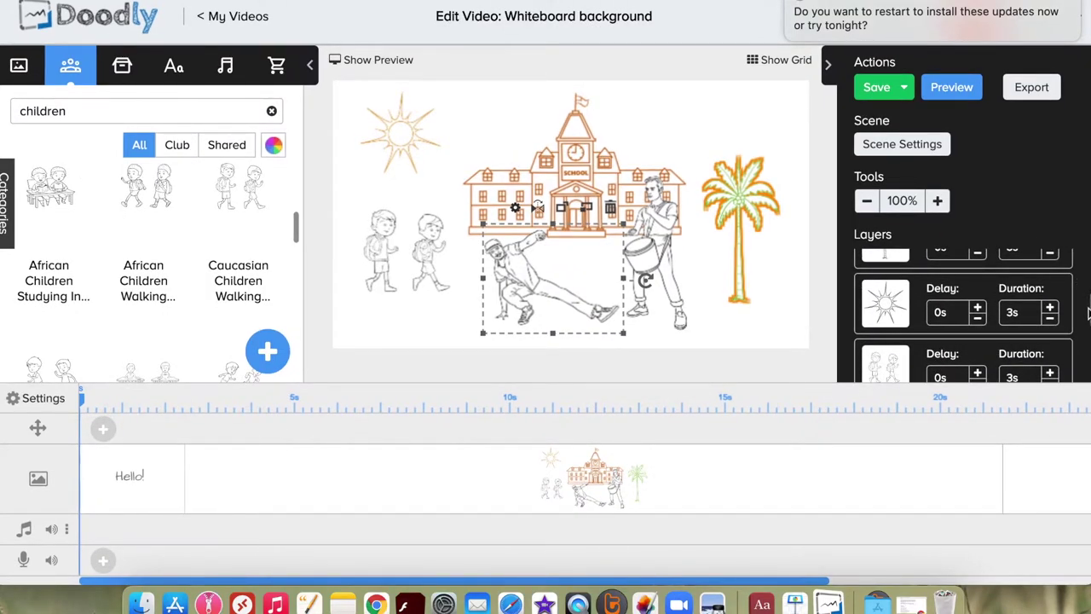
pyautogui.scroll(3, 1085, 314)
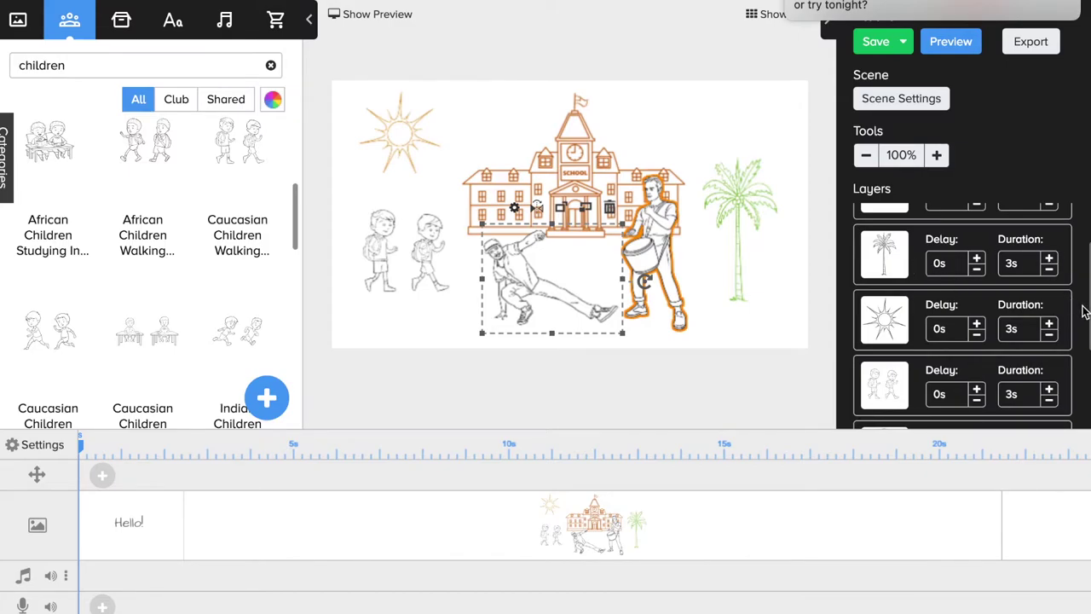
pyautogui.scroll(2, 1082, 307)
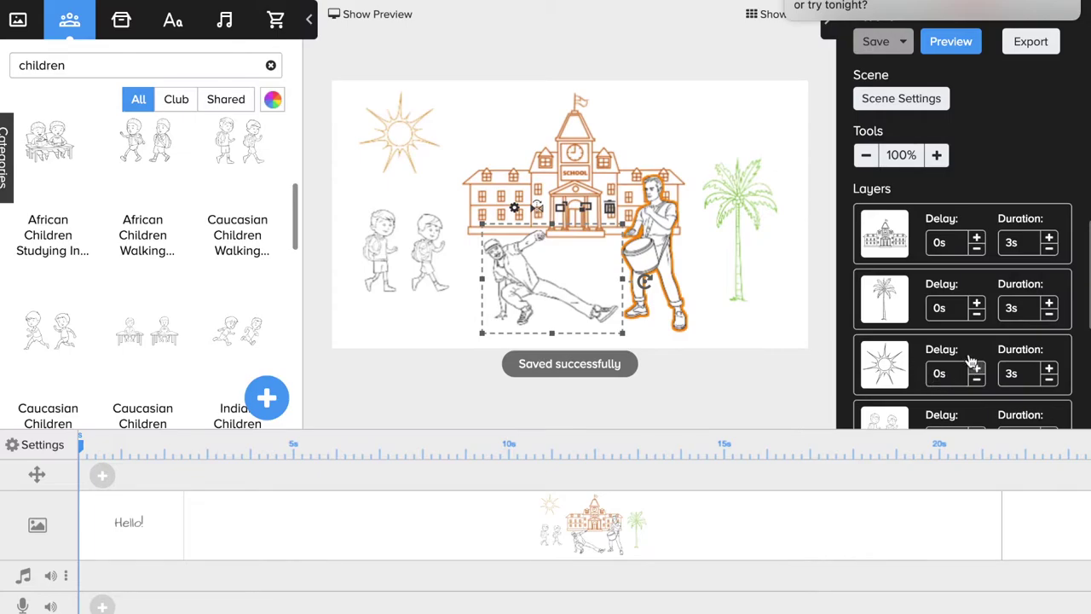
pyautogui.click(729, 342)
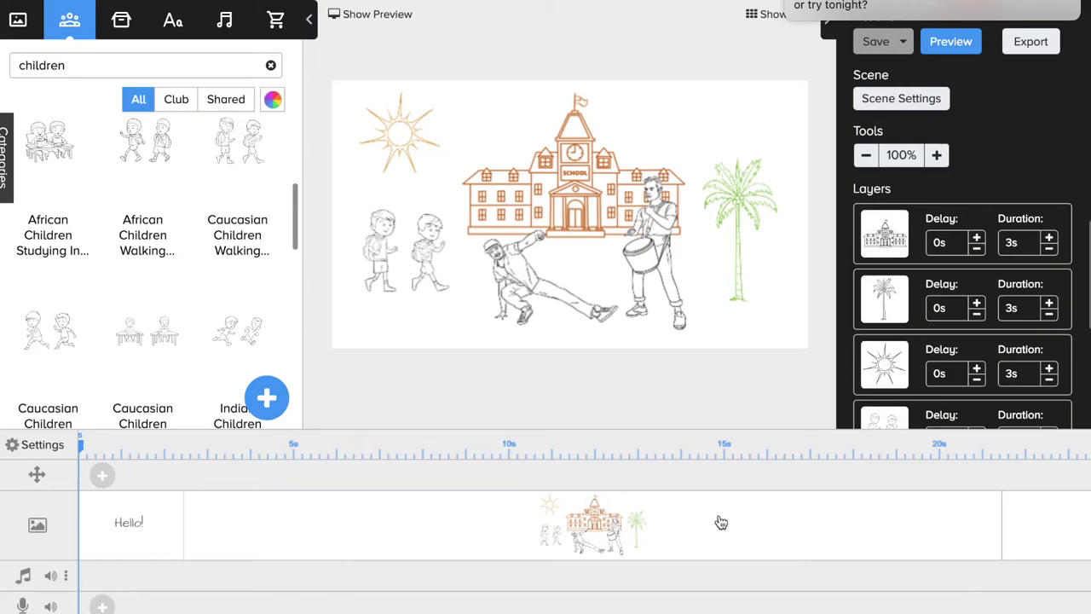
pyautogui.hscroll(1, 716, 522)
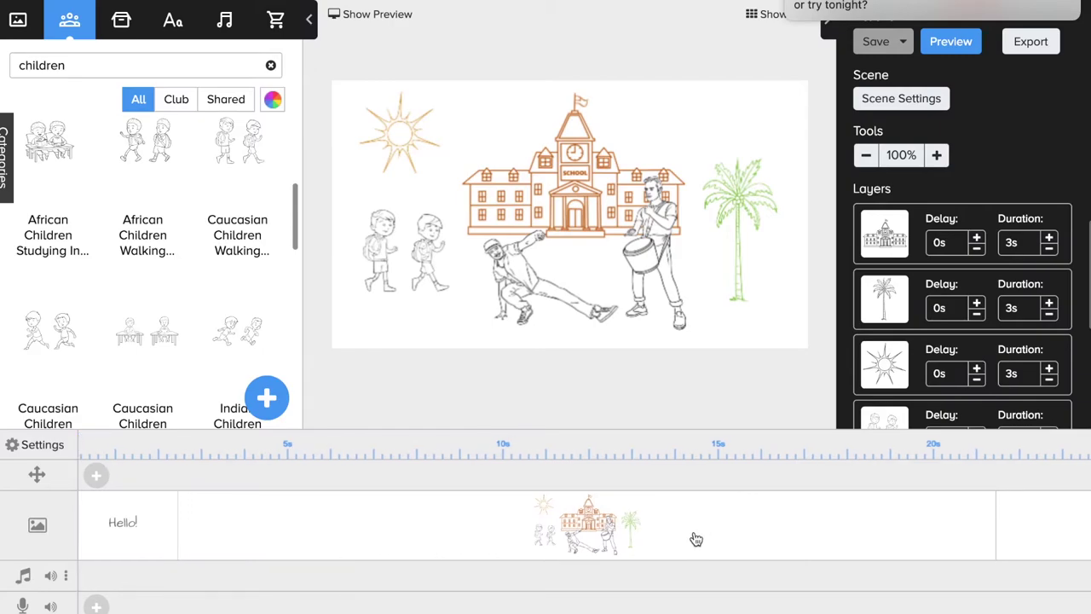
pyautogui.rightClick(697, 538)
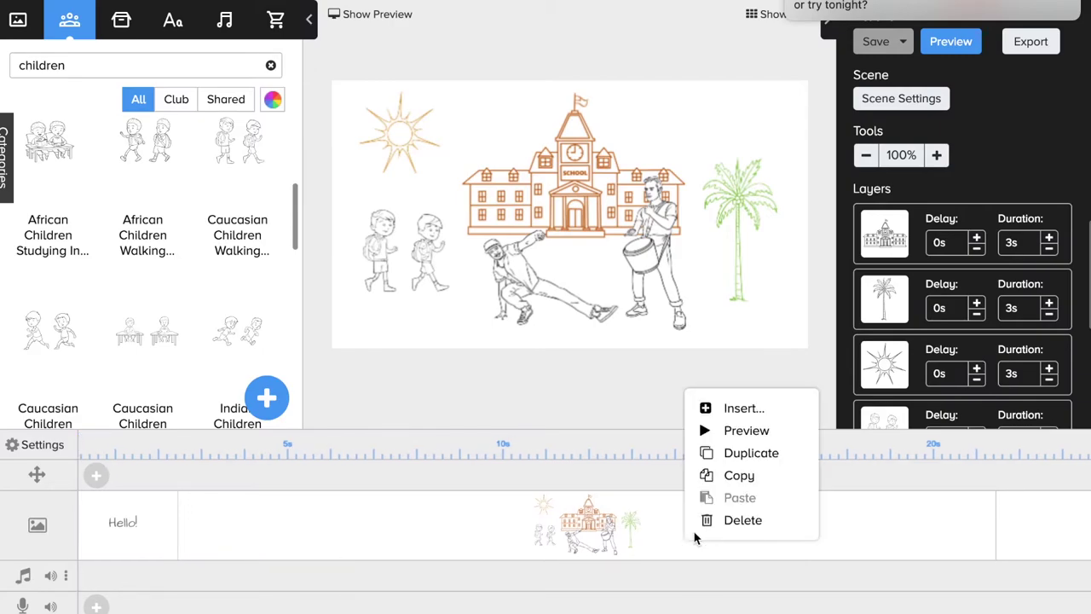
pyautogui.click(737, 430)
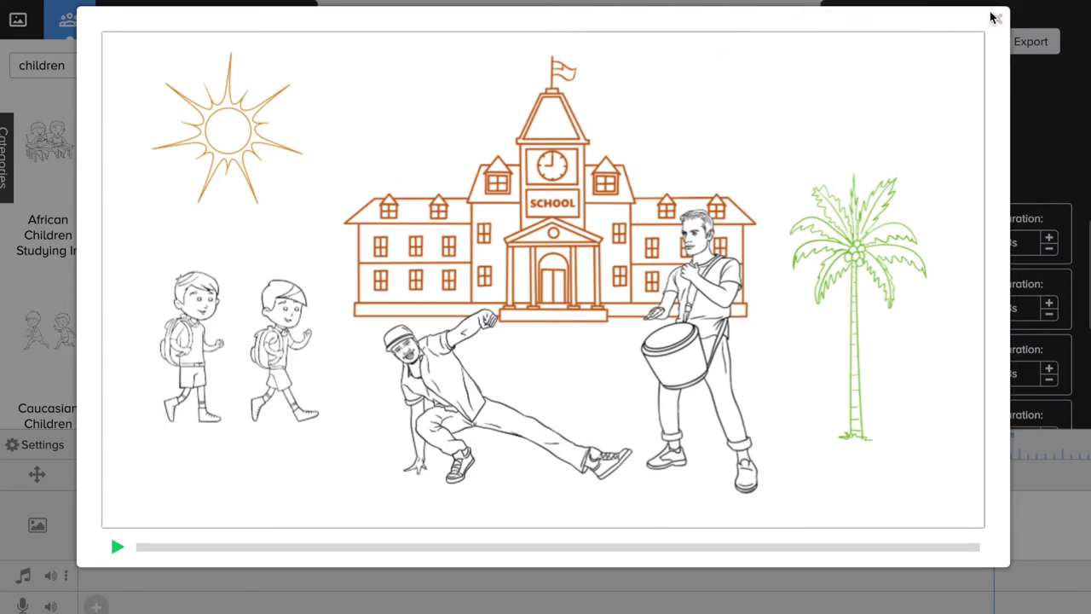
pyautogui.click(993, 17)
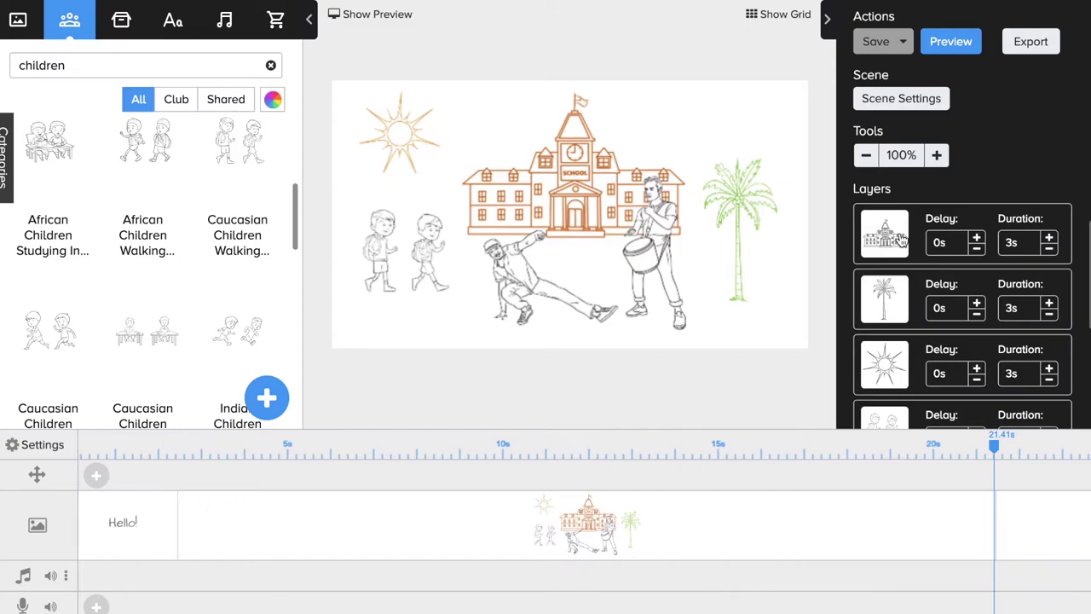
# Cut the school building's and palm tree's draw durations down to 0s.
pyautogui.click(1050, 249)
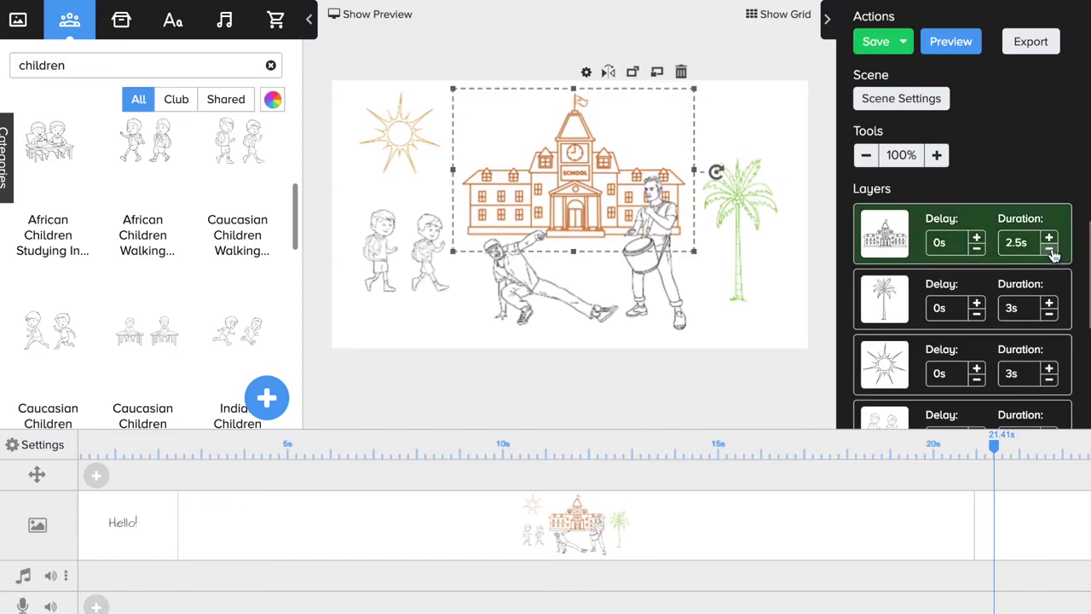
pyautogui.click(1050, 249)
pyautogui.click(1050, 249)
pyautogui.click(1051, 249)
pyautogui.click(1051, 249)
pyautogui.click(1051, 248)
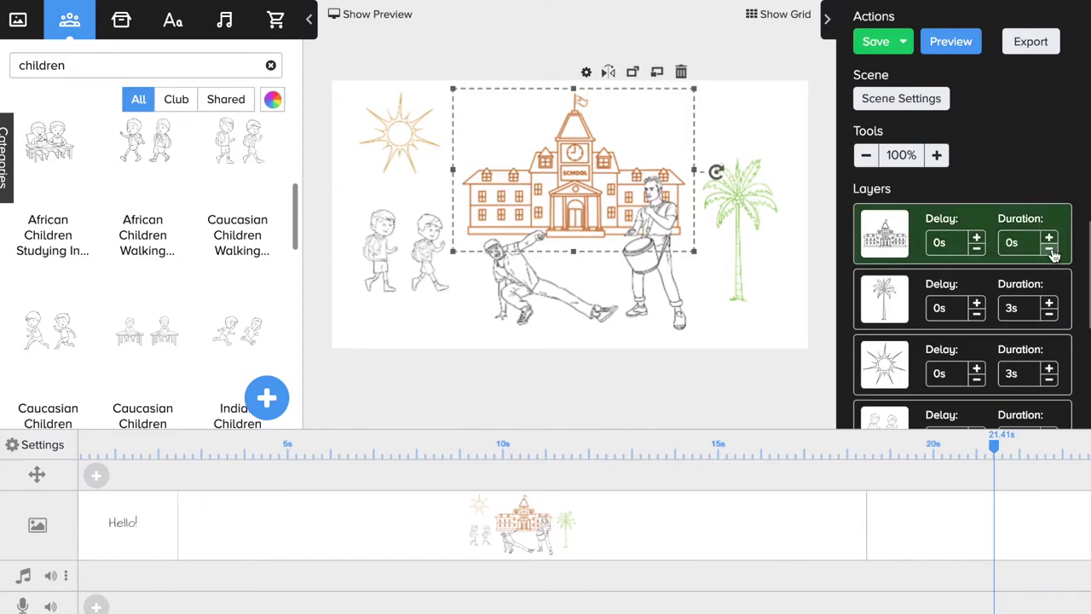
pyautogui.click(1050, 314)
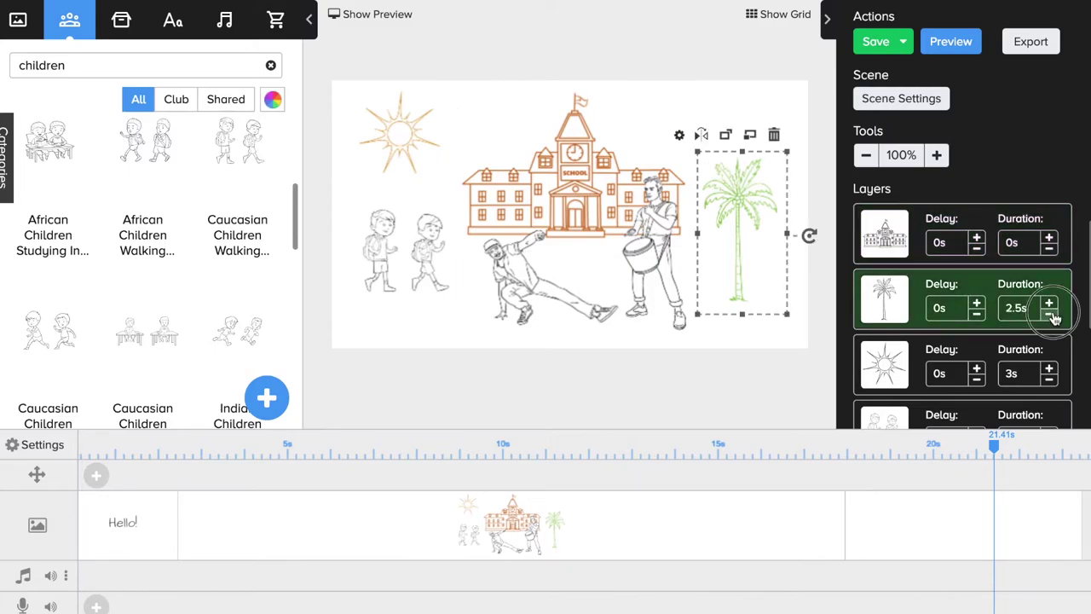
pyautogui.click(1050, 313)
pyautogui.click(1050, 314)
pyautogui.click(1050, 313)
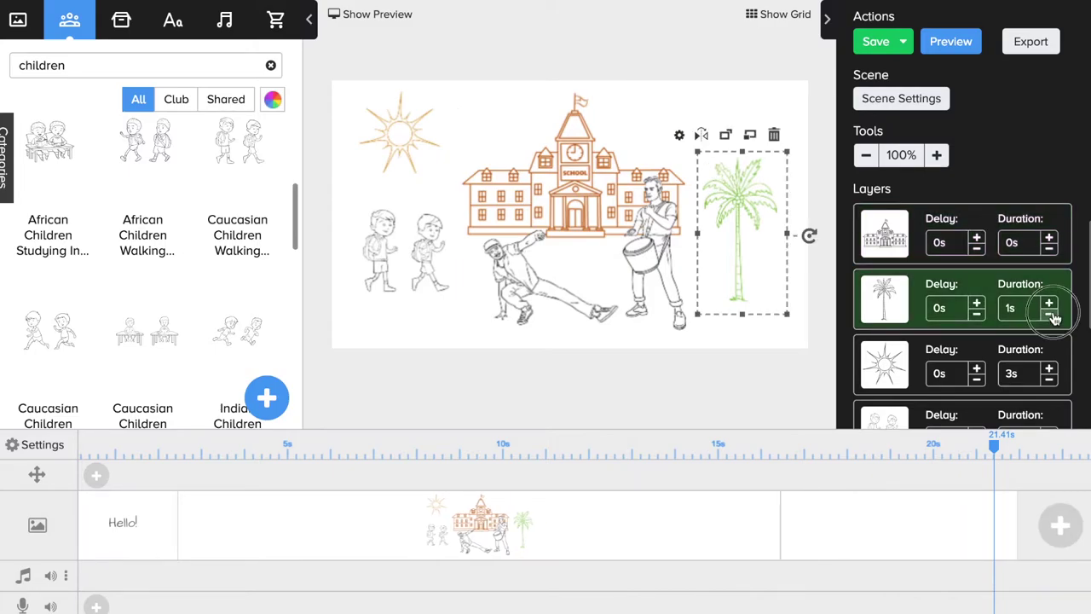
pyautogui.click(1050, 314)
pyautogui.click(1050, 313)
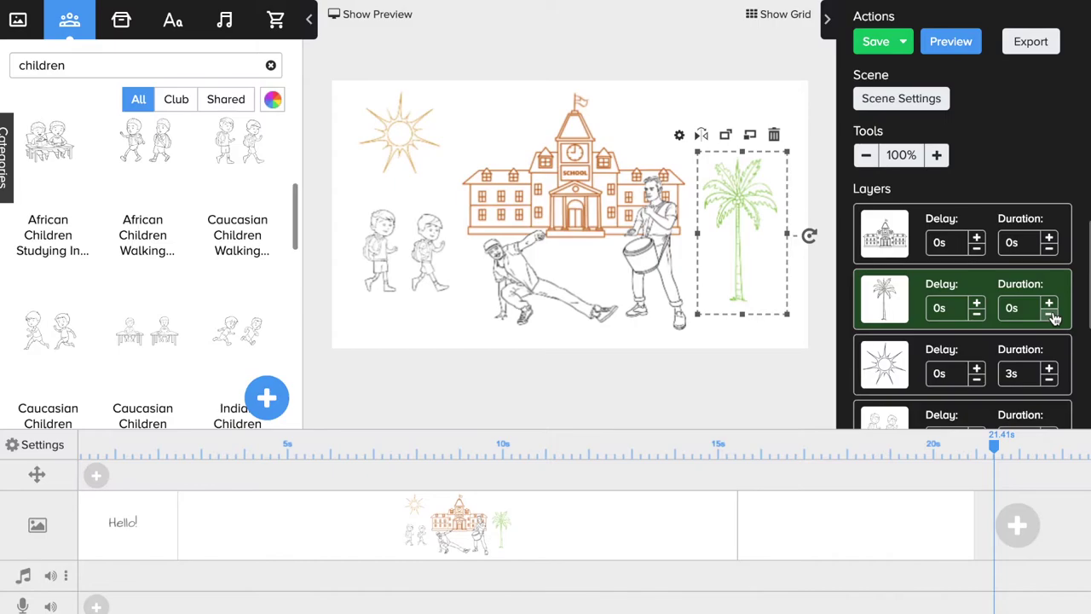
# Bring the sun's draw duration to 0s and shorten the walking children's to 0.5s.
pyautogui.click(1048, 382)
pyautogui.click(1048, 382)
pyautogui.click(1048, 382)
pyautogui.click(1048, 382)
pyautogui.click(1048, 381)
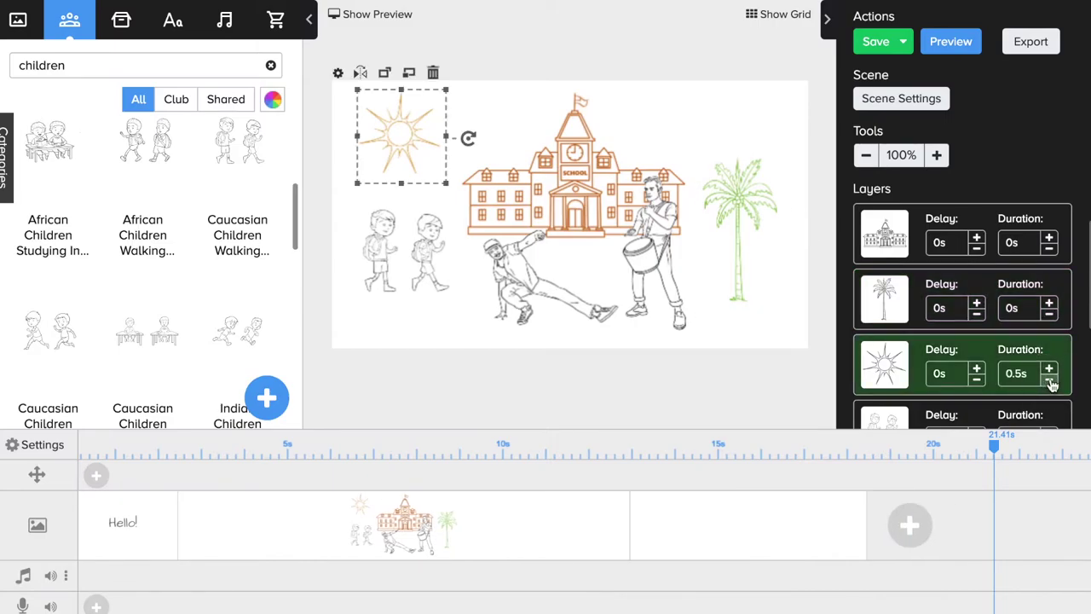
pyautogui.click(1049, 382)
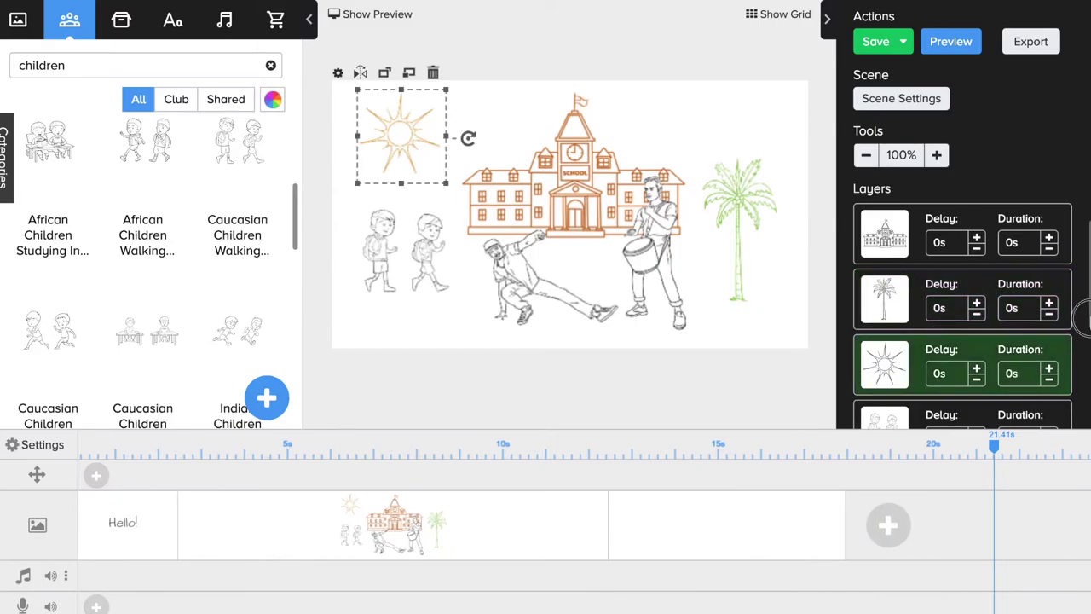
pyautogui.scroll(-3, 1080, 320)
pyautogui.click(1049, 315)
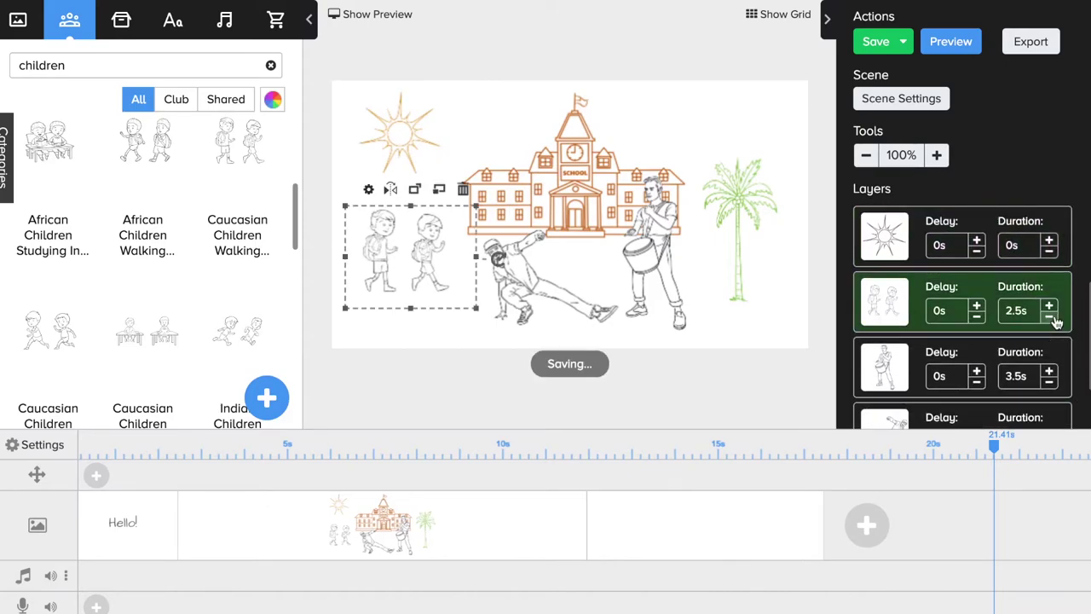
pyautogui.click(1049, 314)
pyautogui.click(1049, 315)
pyautogui.click(1049, 314)
pyautogui.click(1049, 314)
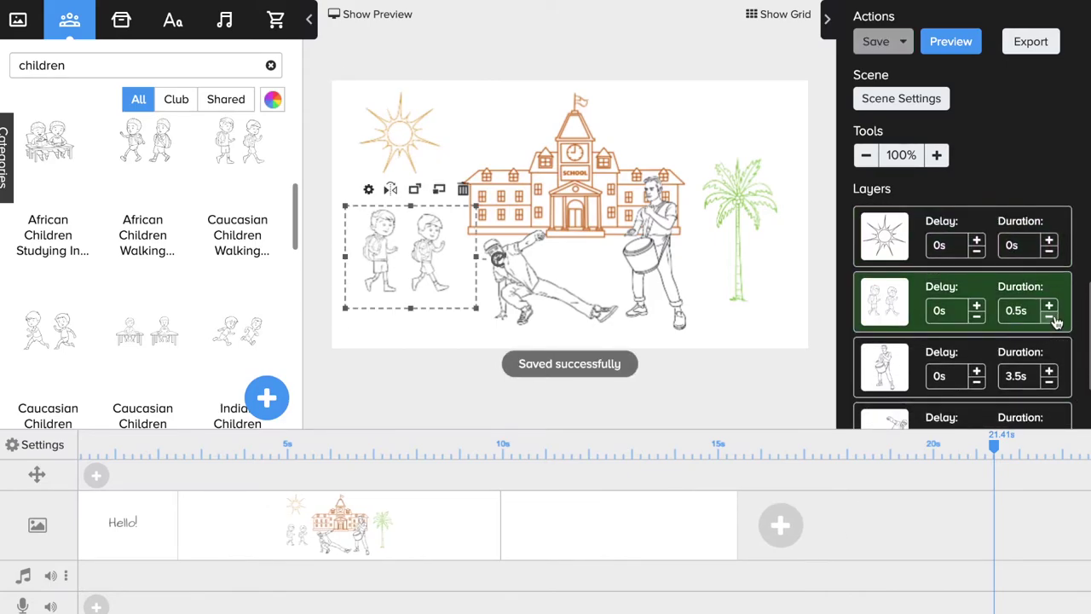
pyautogui.click(1049, 315)
# Reduce the drummer's and break-dancer's draw durations to 0s.
pyautogui.click(1049, 381)
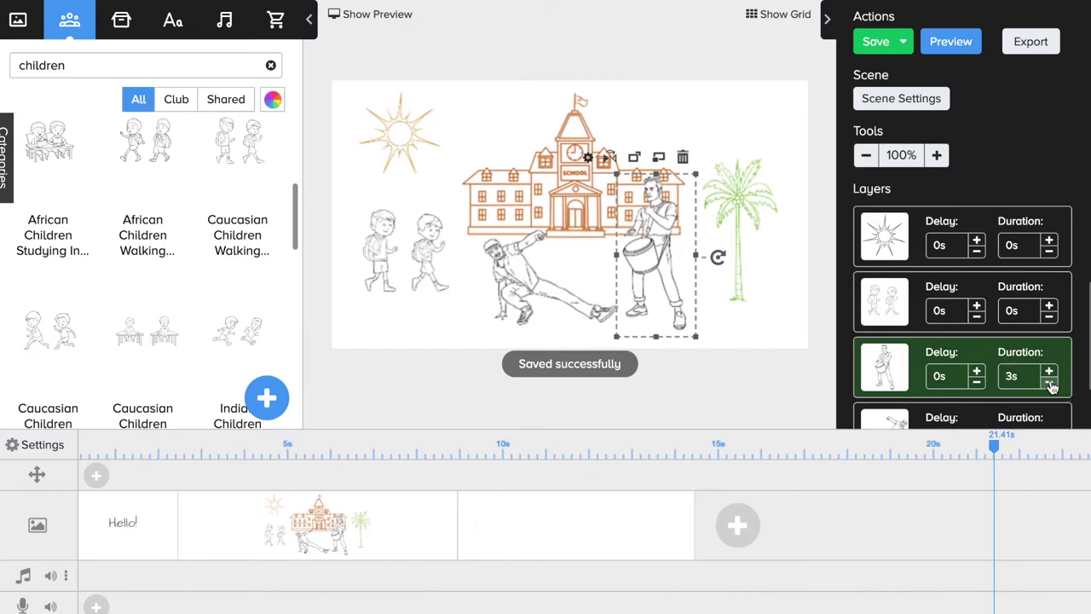
pyautogui.click(1049, 381)
pyautogui.click(1049, 381)
pyautogui.click(1049, 381)
pyautogui.click(1049, 381)
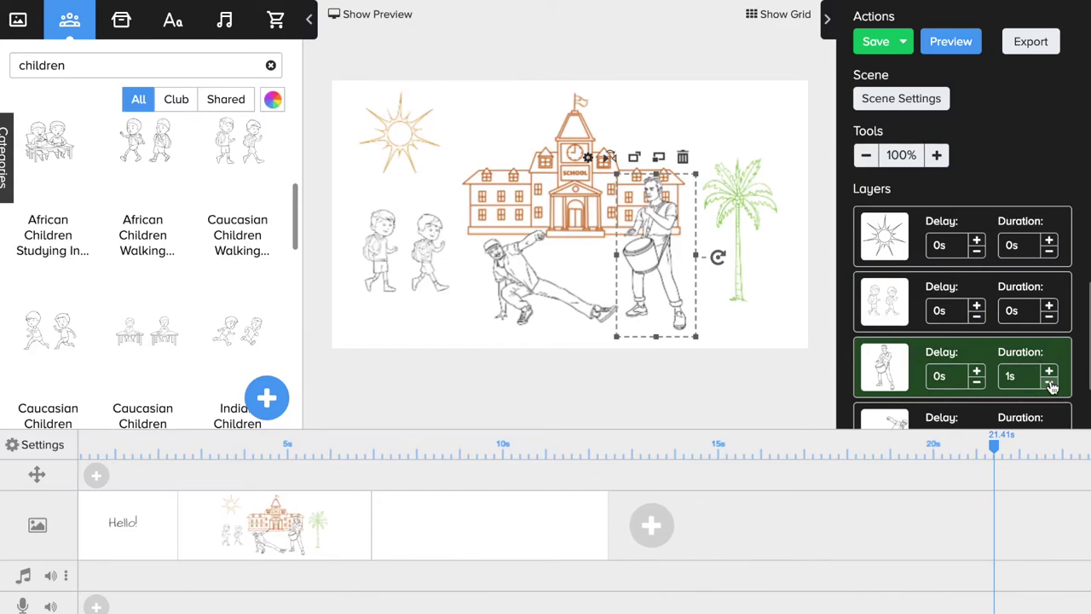
pyautogui.click(1049, 383)
pyautogui.click(1049, 382)
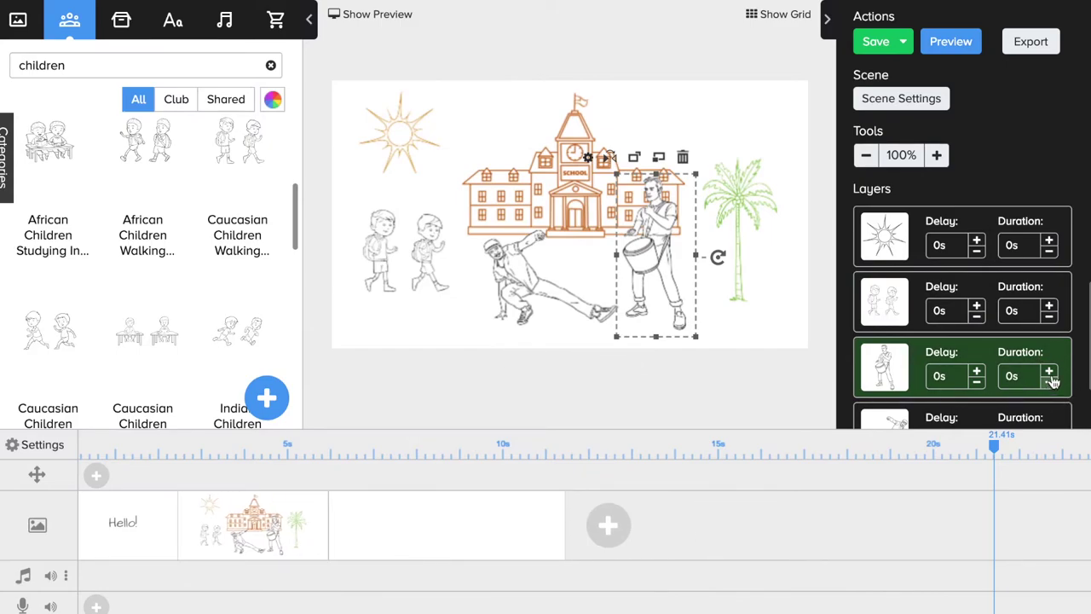
pyautogui.scroll(-1, 1075, 407)
pyautogui.click(1062, 402)
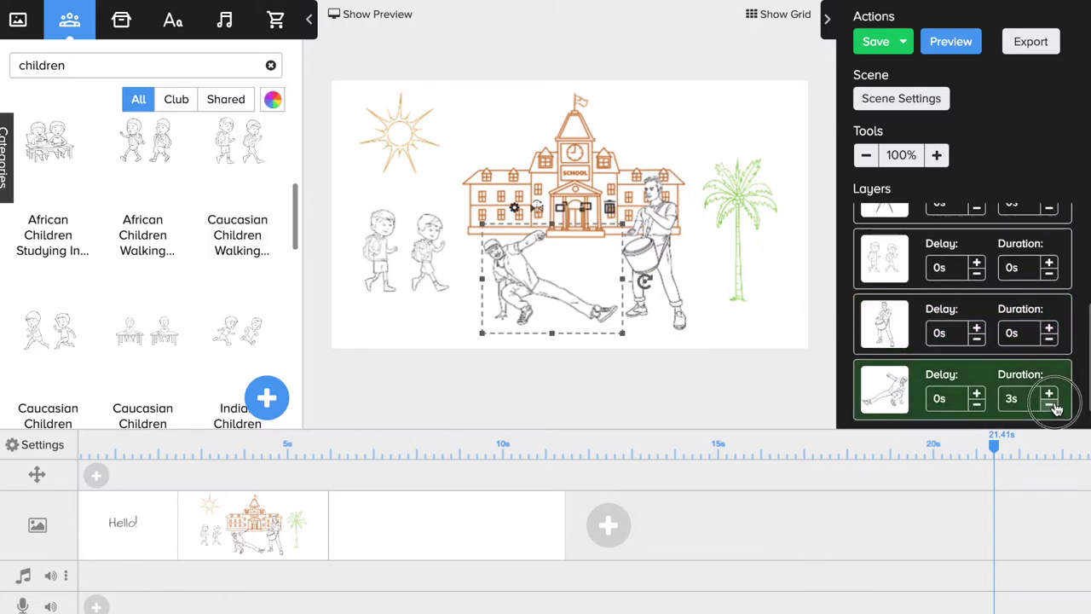
pyautogui.click(1049, 403)
pyautogui.click(1049, 404)
pyautogui.click(1049, 404)
pyautogui.click(1049, 404)
pyautogui.click(1049, 404)
pyautogui.click(1049, 404)
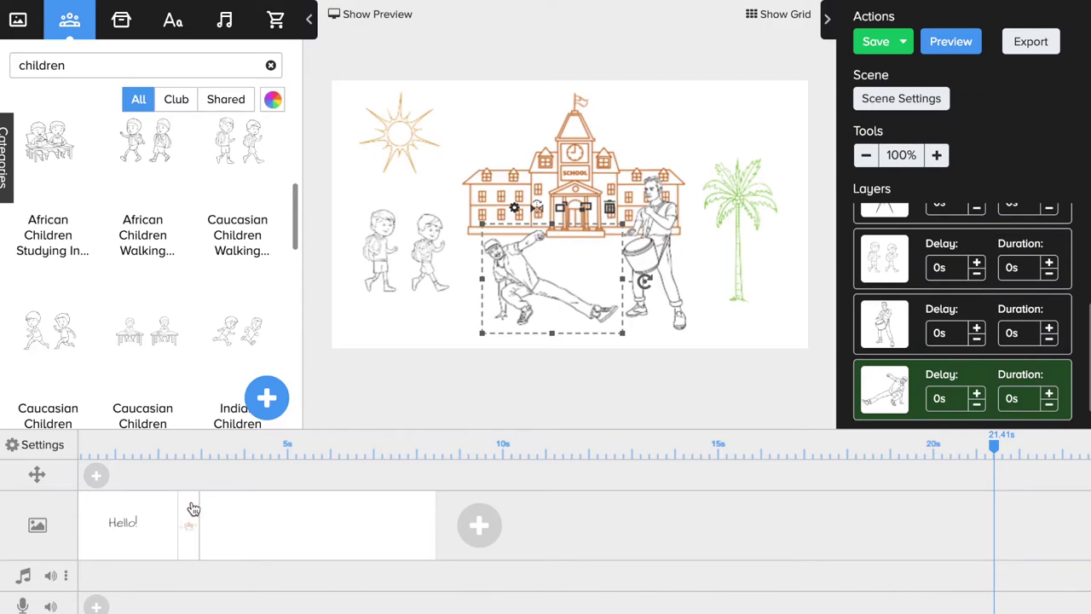
pyautogui.click(923, 101)
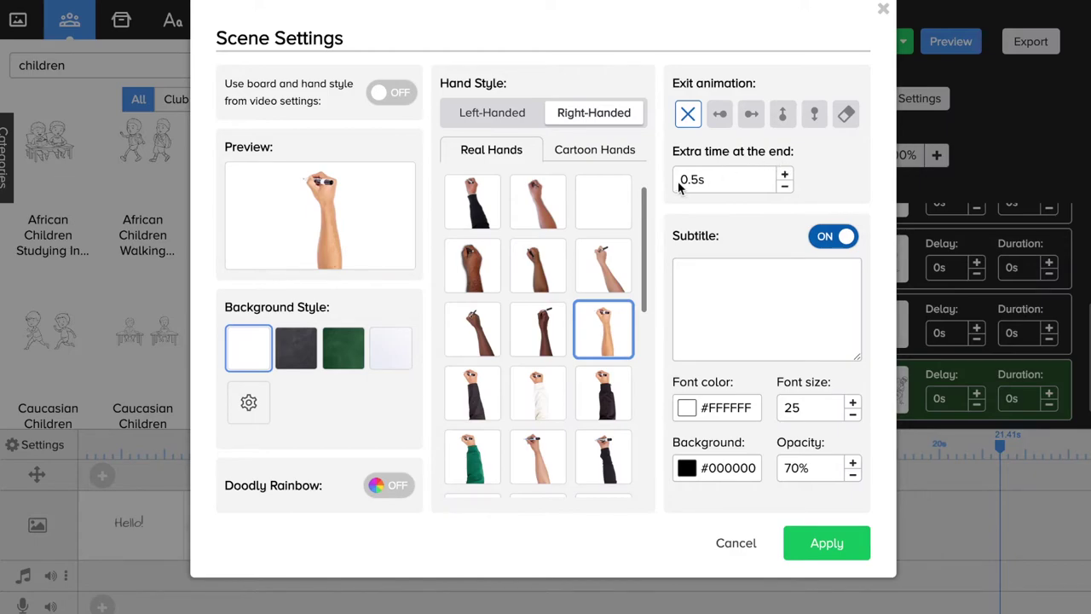
# Raise the scene's extra end time from 0.5s to 2s and apply the scene settings.
pyautogui.click(785, 176)
pyautogui.click(785, 175)
pyautogui.click(784, 176)
pyautogui.click(827, 546)
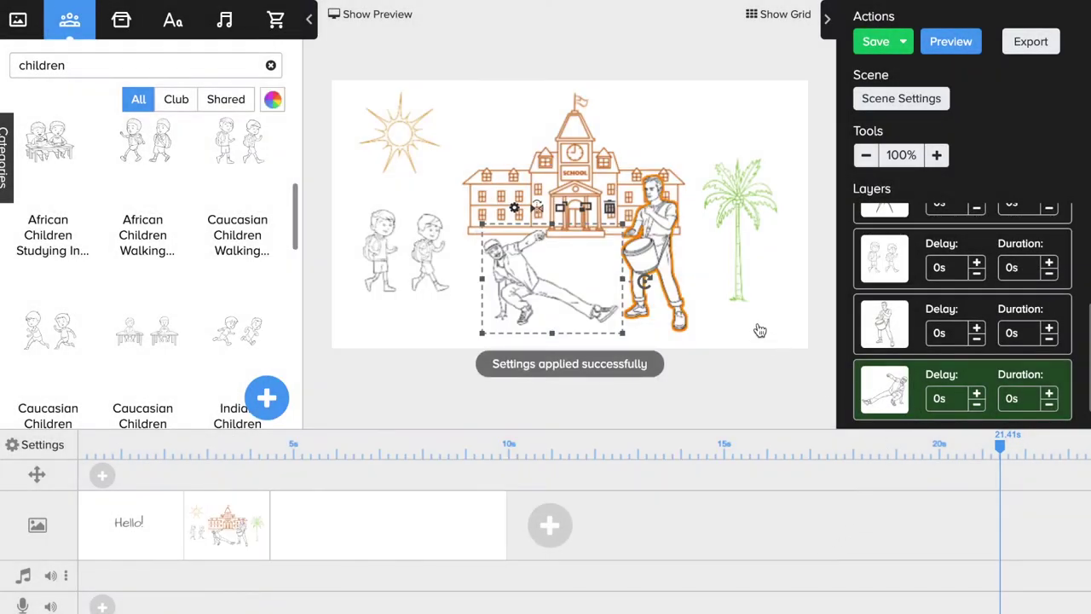
pyautogui.click(749, 324)
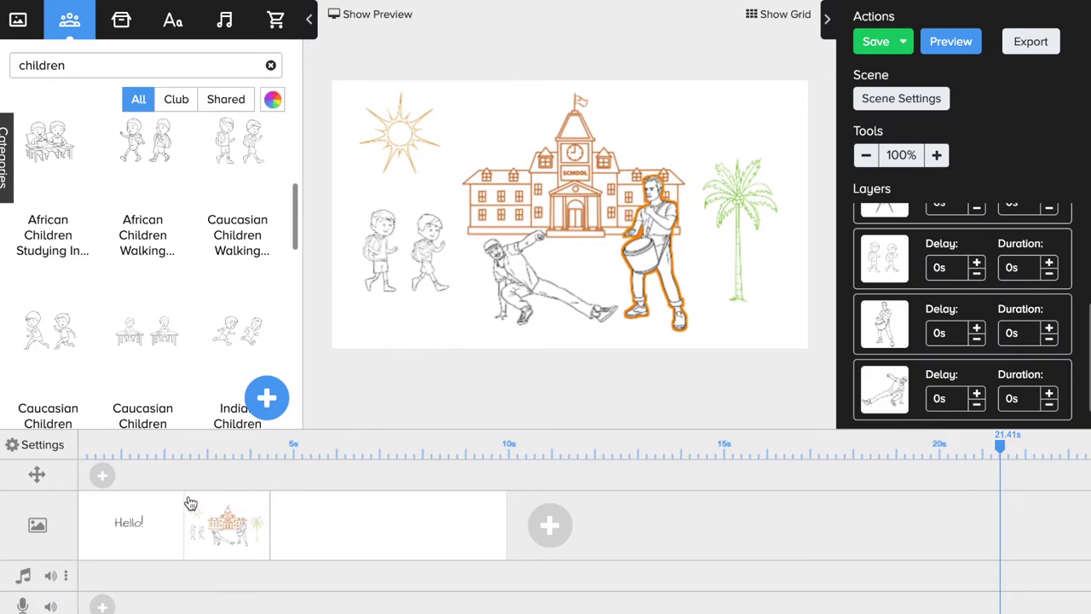
pyautogui.rightClick(255, 503)
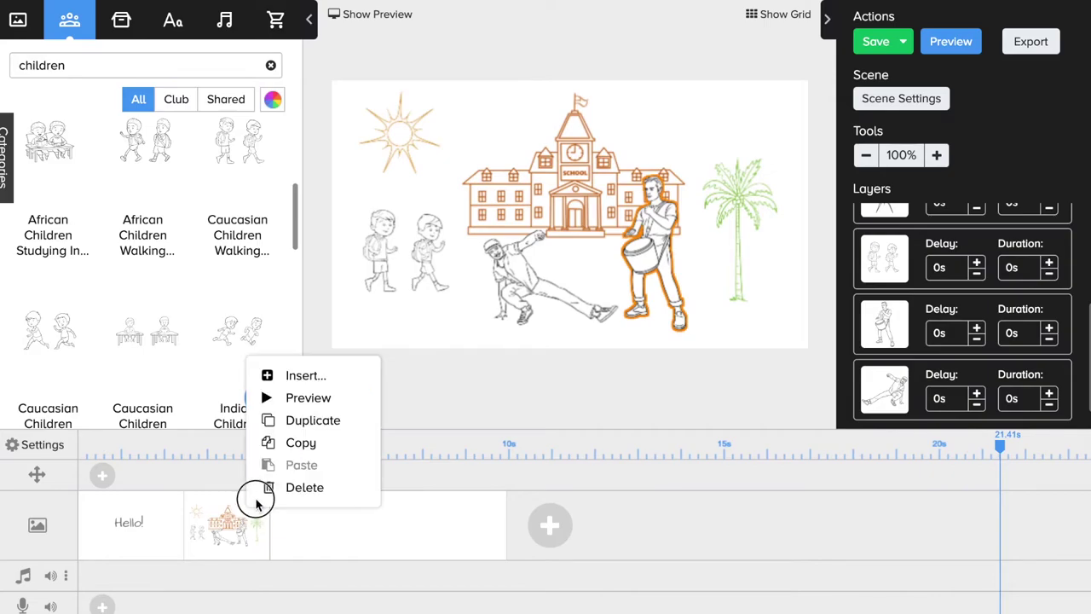
pyautogui.click(305, 395)
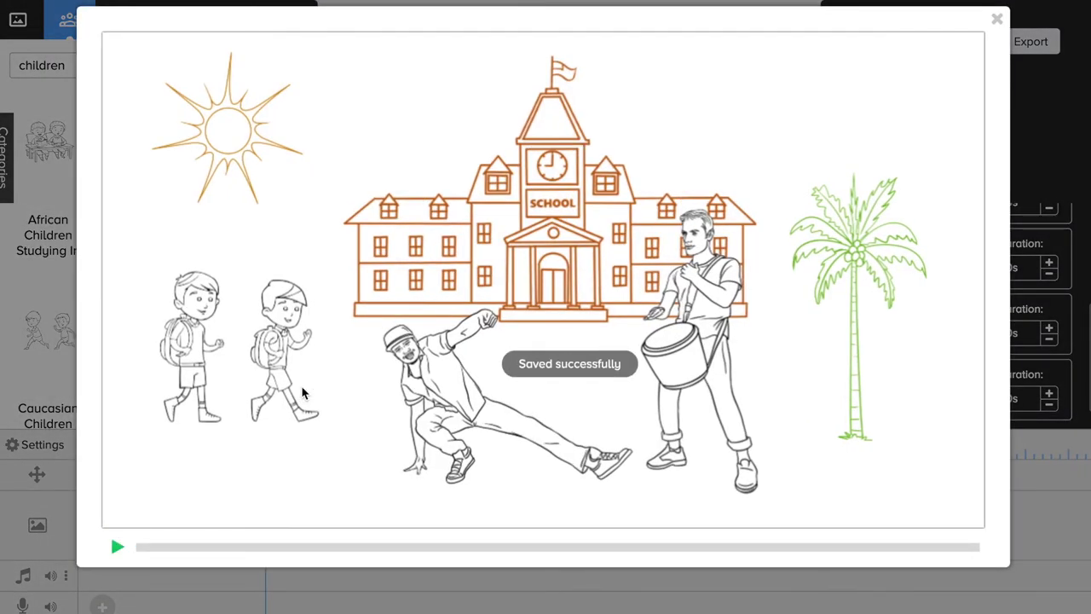
pyautogui.click(997, 21)
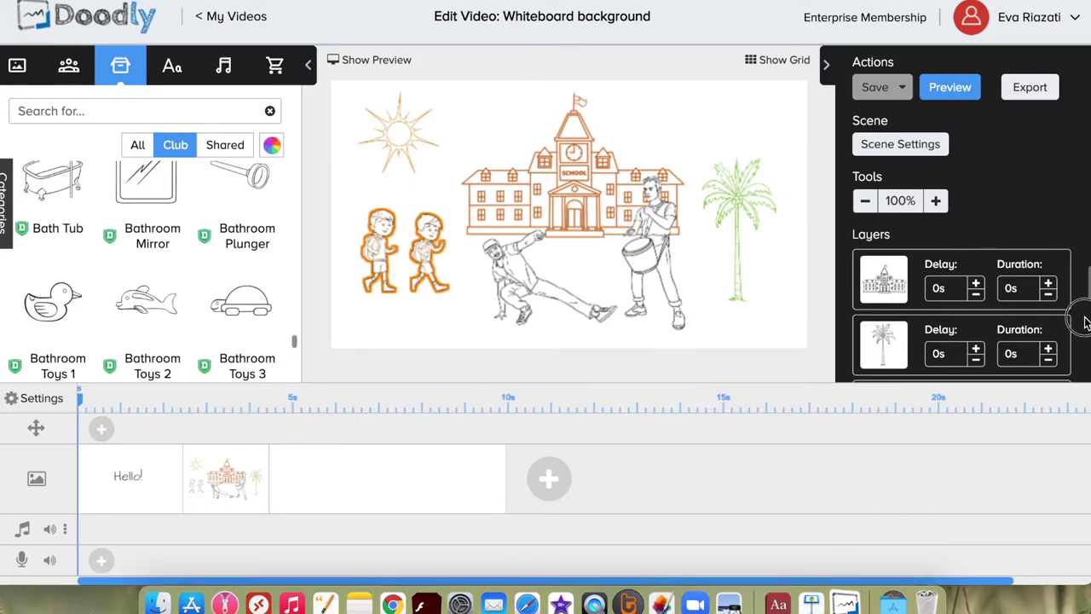
# Lengthen the walking children's draw duration to 3s.
pyautogui.moveTo(1088, 295); pyautogui.dragTo(1087, 341)
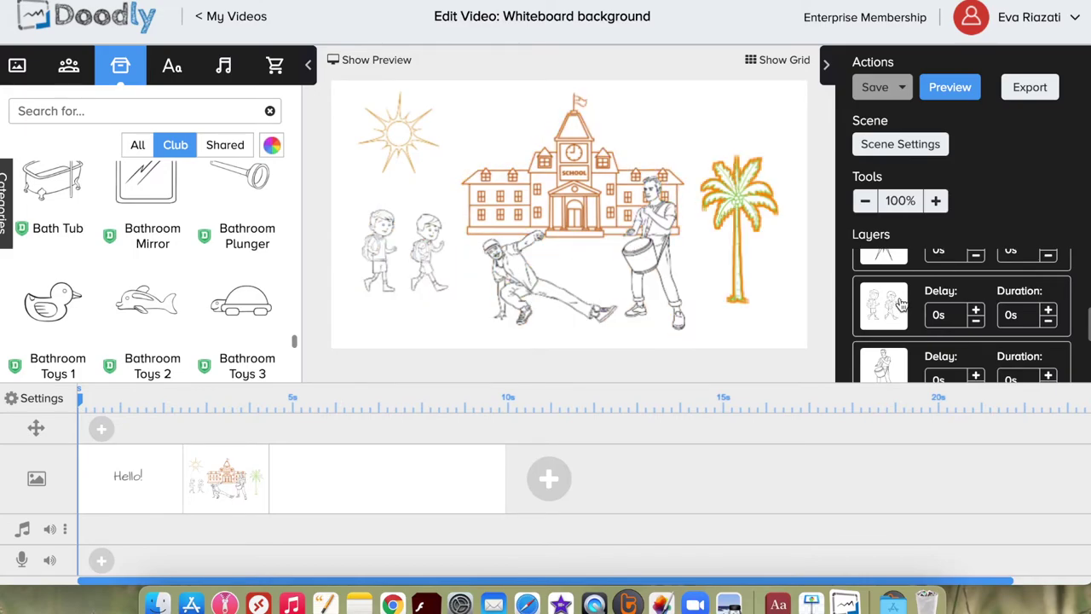
pyautogui.click(1049, 311)
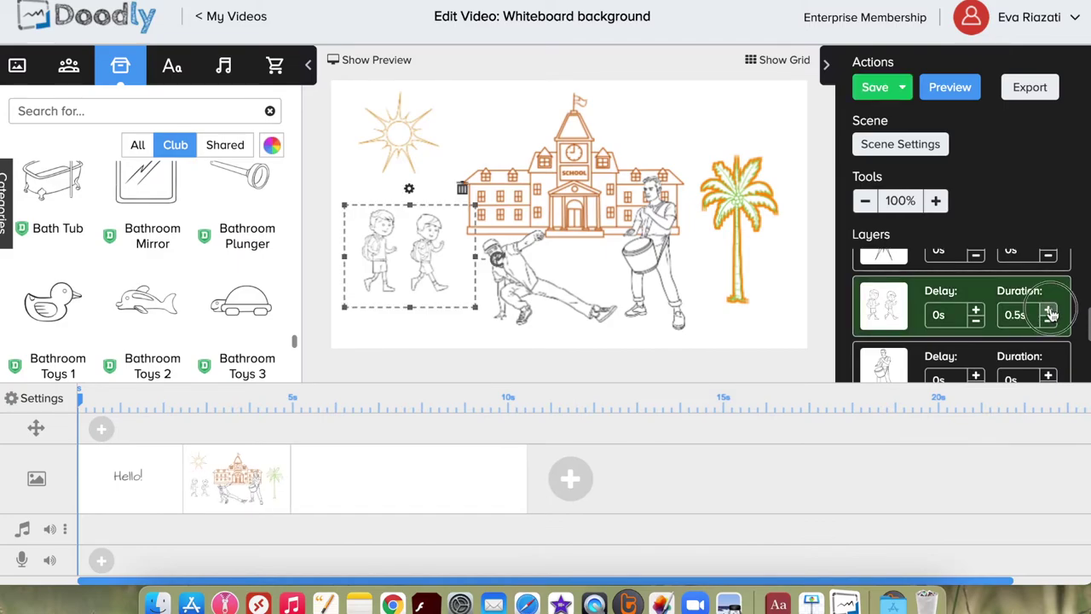
pyautogui.click(1049, 312)
pyautogui.click(1049, 312)
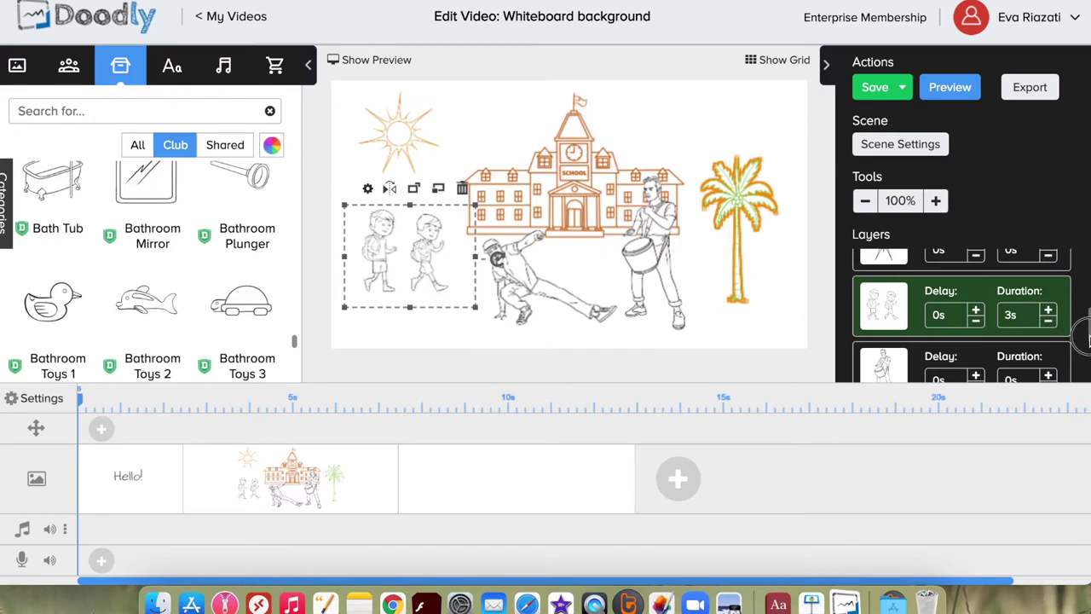
# Set the drummer's draw duration to 3s, overshooting to 3.5s and trimming back.
pyautogui.moveTo(1088, 337); pyautogui.dragTo(1088, 354)
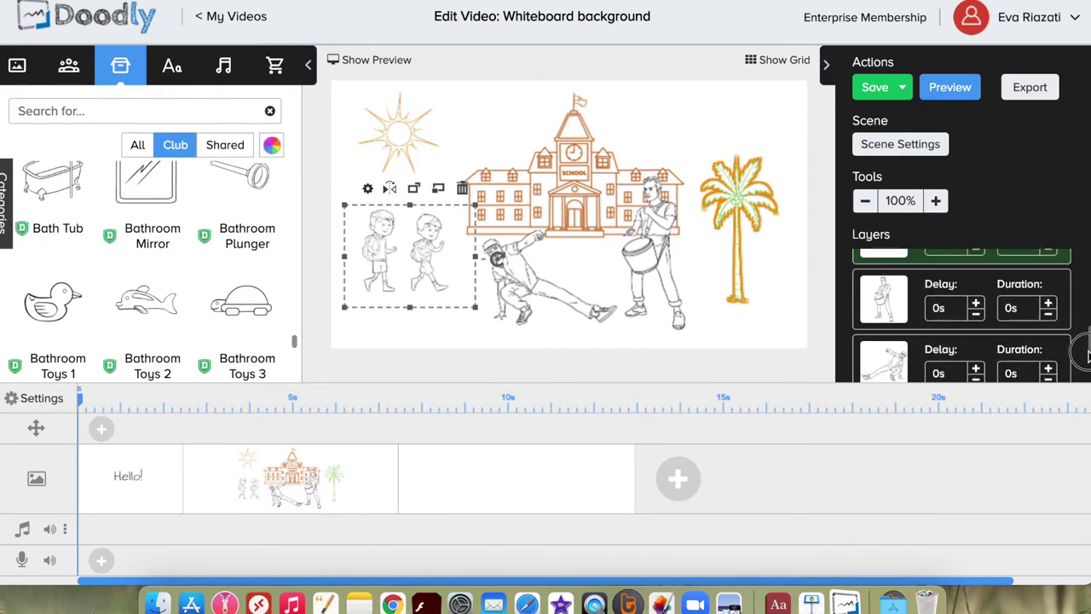
pyautogui.click(1048, 305)
pyautogui.click(1048, 304)
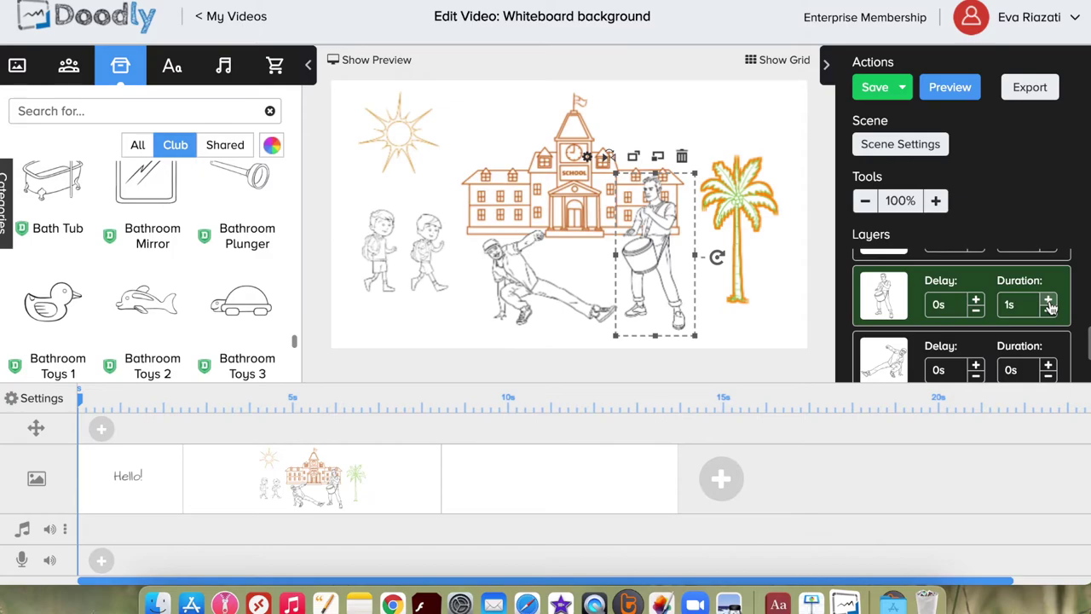
pyautogui.click(1048, 304)
pyautogui.click(1048, 304)
pyautogui.click(1048, 304)
pyautogui.click(1048, 304)
pyautogui.click(1049, 304)
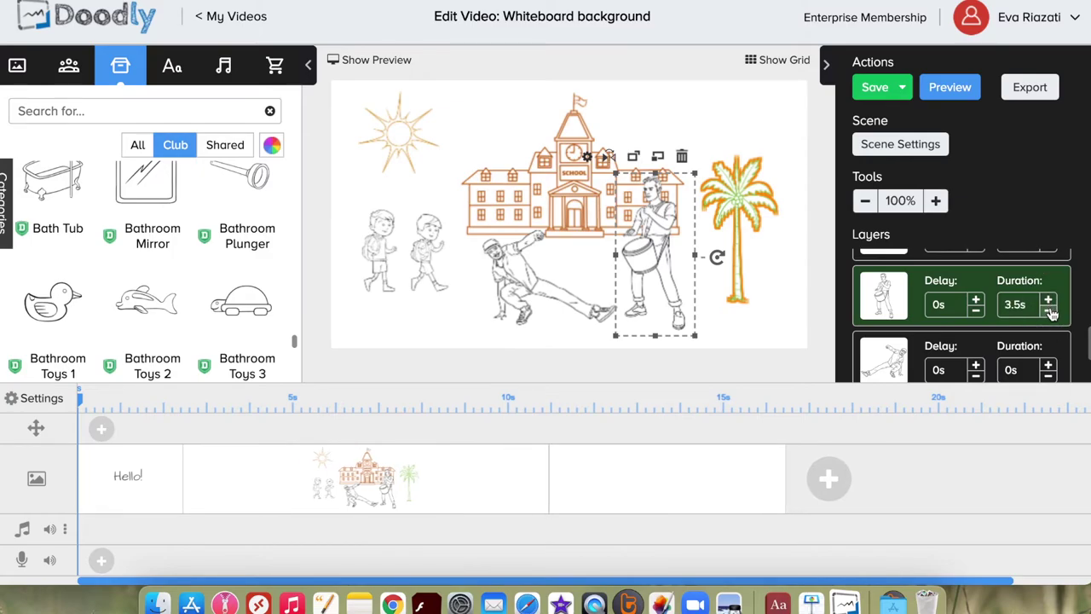
pyautogui.click(1048, 312)
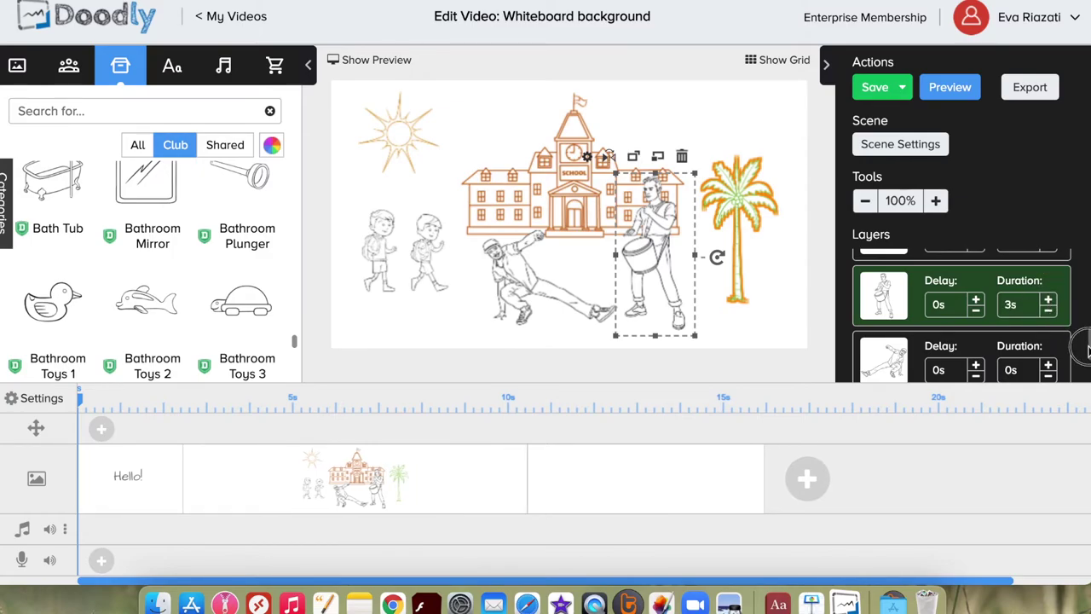
# Increase the break-dancer's draw duration step by step to 3s.
pyautogui.moveTo(1081, 355); pyautogui.dragTo(1084, 375)
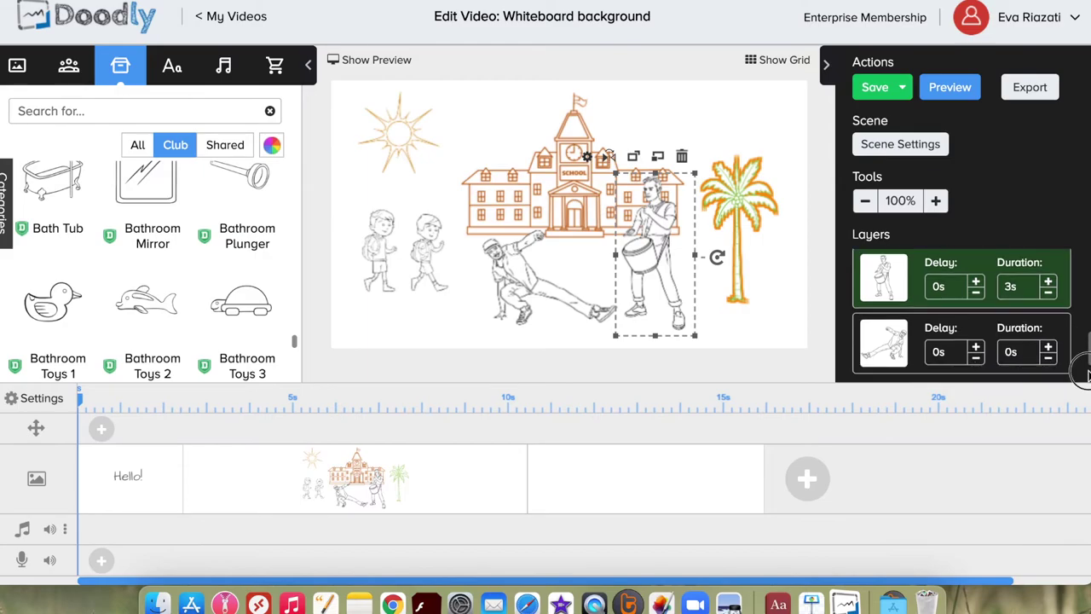
pyautogui.click(1048, 348)
pyautogui.click(1048, 349)
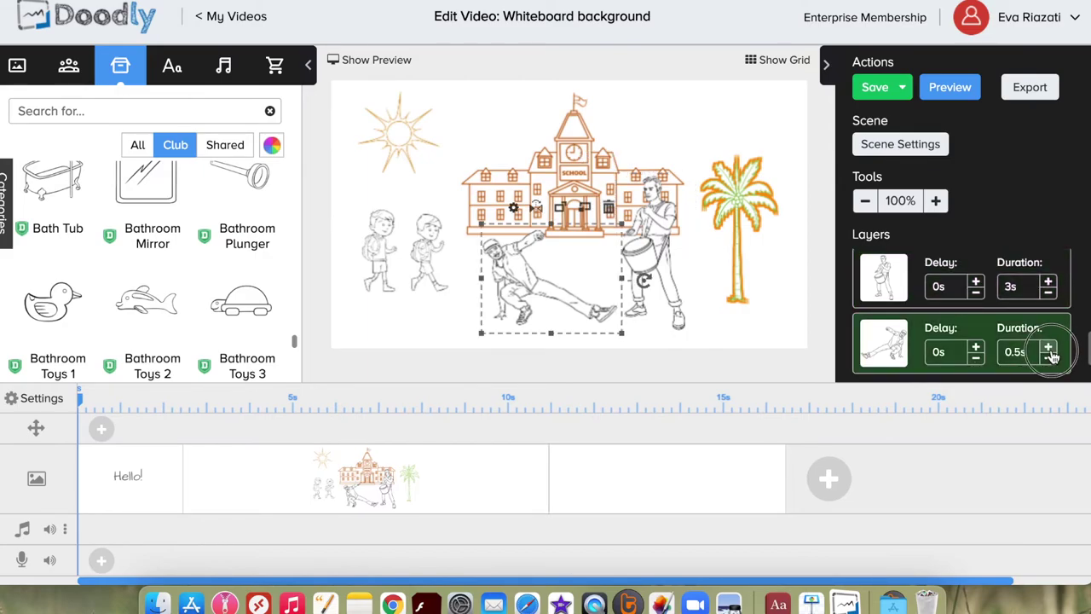
pyautogui.click(1048, 348)
pyautogui.click(1048, 349)
pyautogui.click(1048, 348)
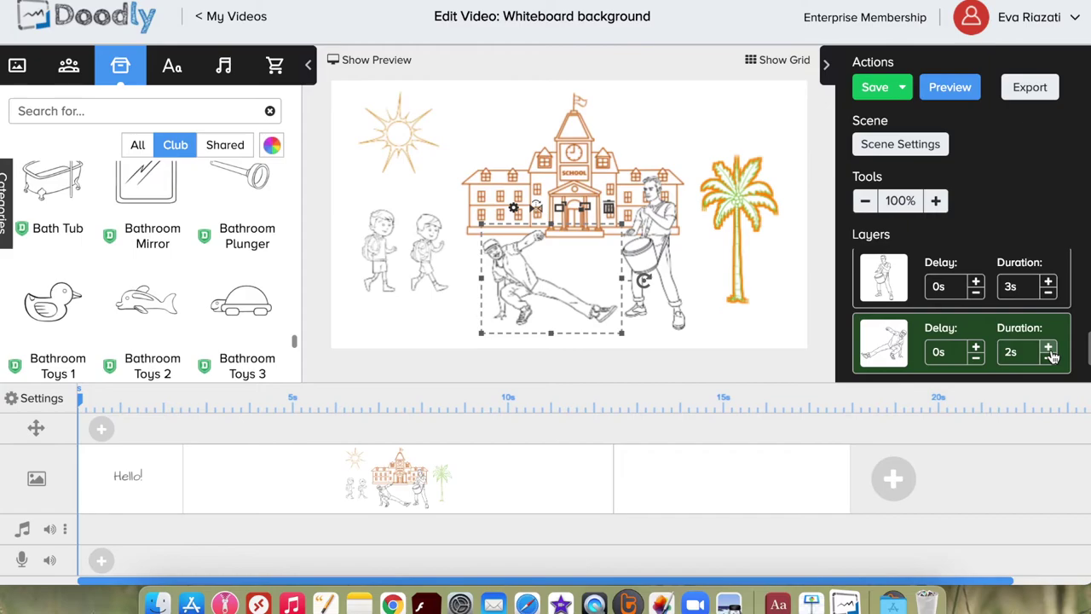
pyautogui.click(1048, 349)
pyautogui.click(1048, 348)
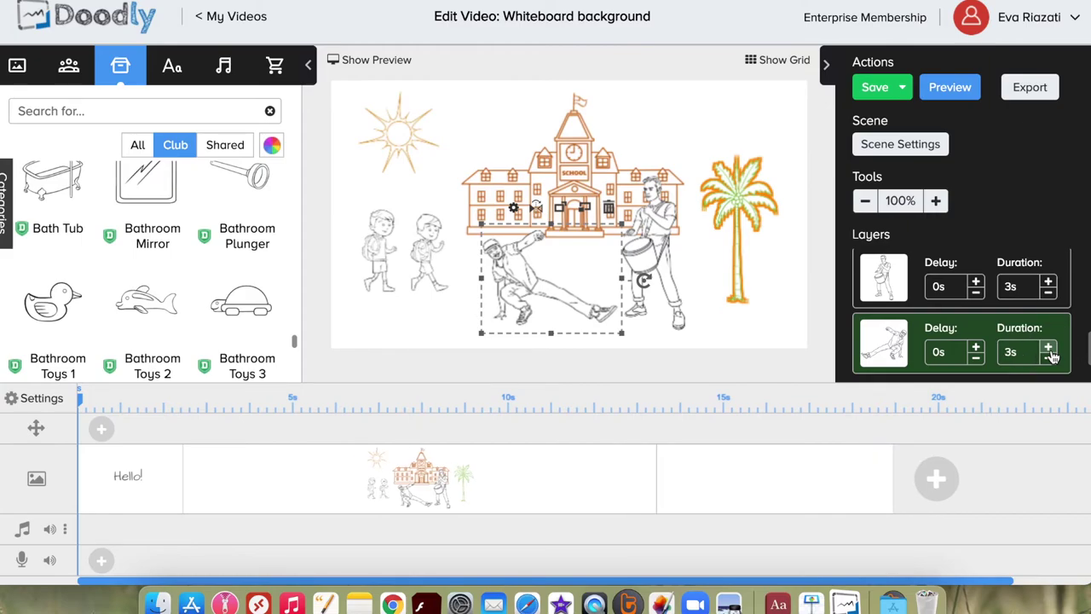
pyautogui.rightClick(578, 491)
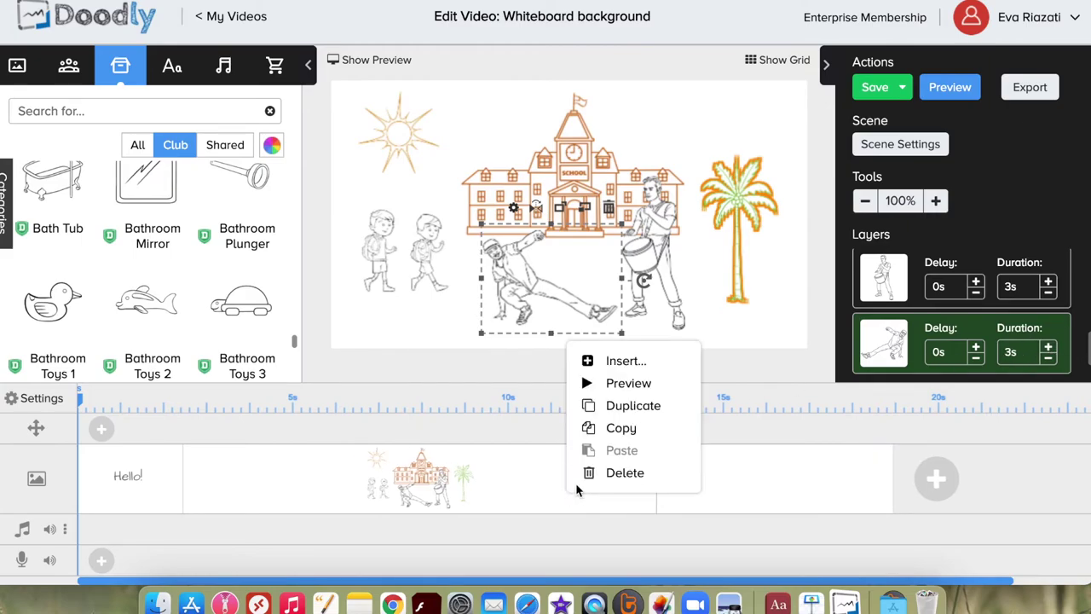
pyautogui.click(616, 385)
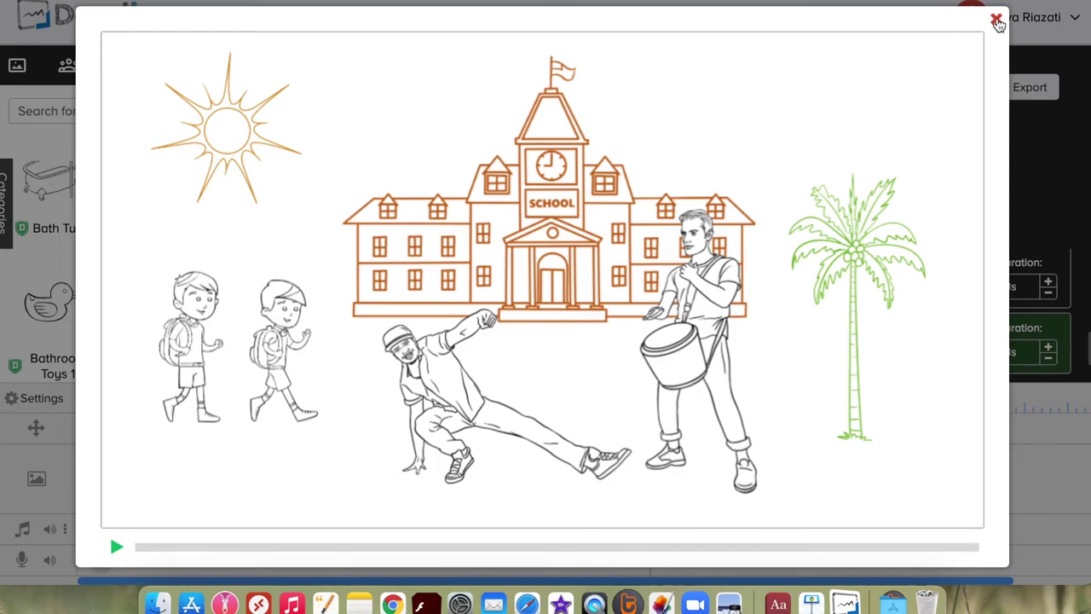
pyautogui.click(997, 18)
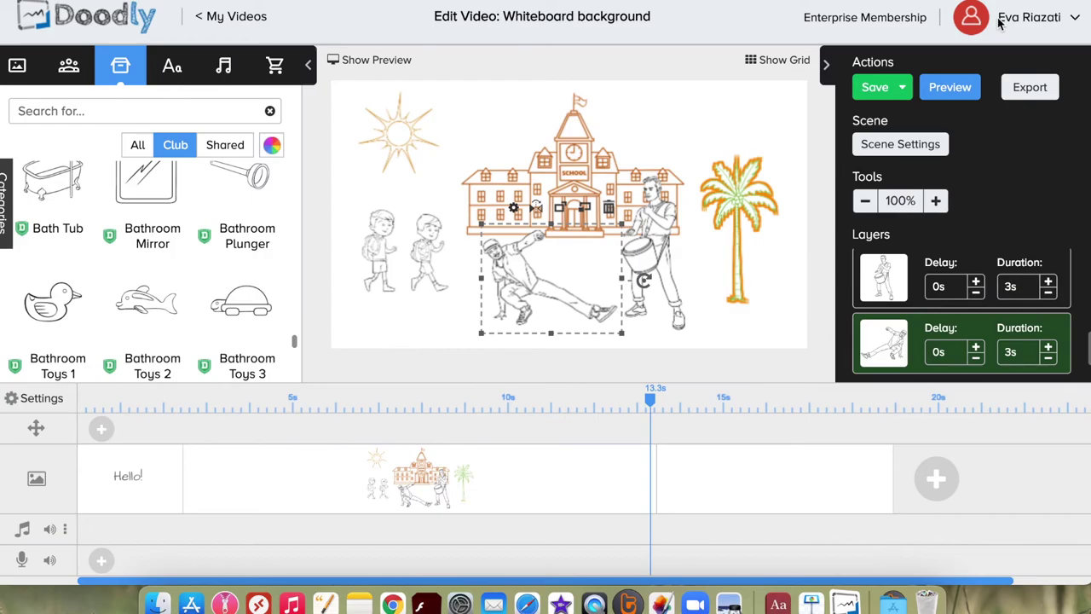
# Shorten the kids' draw duration to 2s and then a step lower.
pyautogui.click(709, 352)
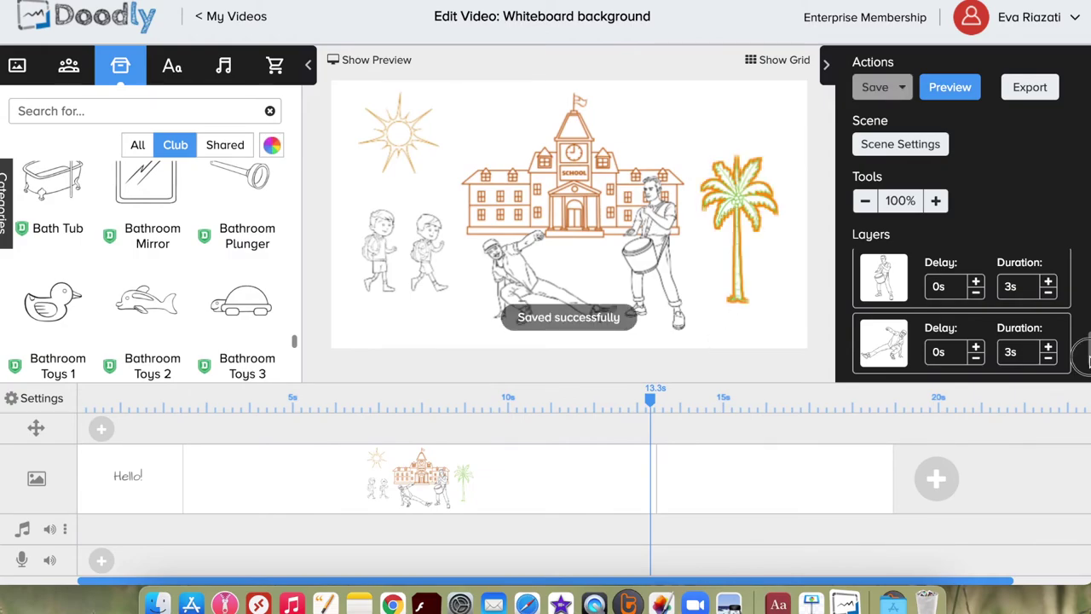
pyautogui.moveTo(1087, 358)
pyautogui.mouseDown()
pyautogui.moveTo(1084, 280)
pyautogui.moveTo(1087, 357)
pyautogui.mouseUp()
pyautogui.scroll(3, 1082, 370)
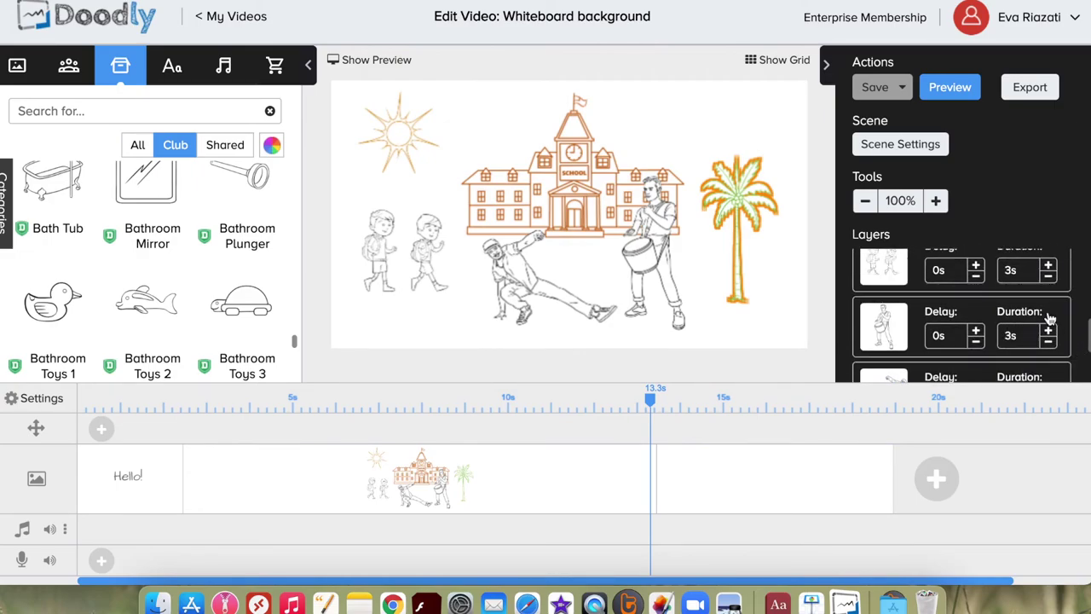
pyautogui.click(1050, 277)
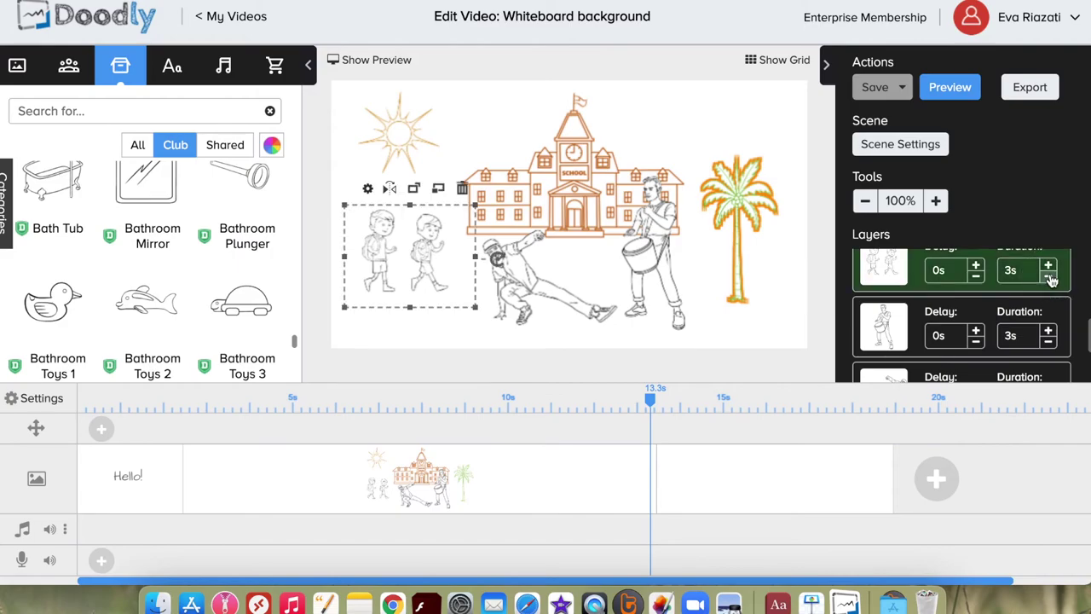
pyautogui.click(1050, 278)
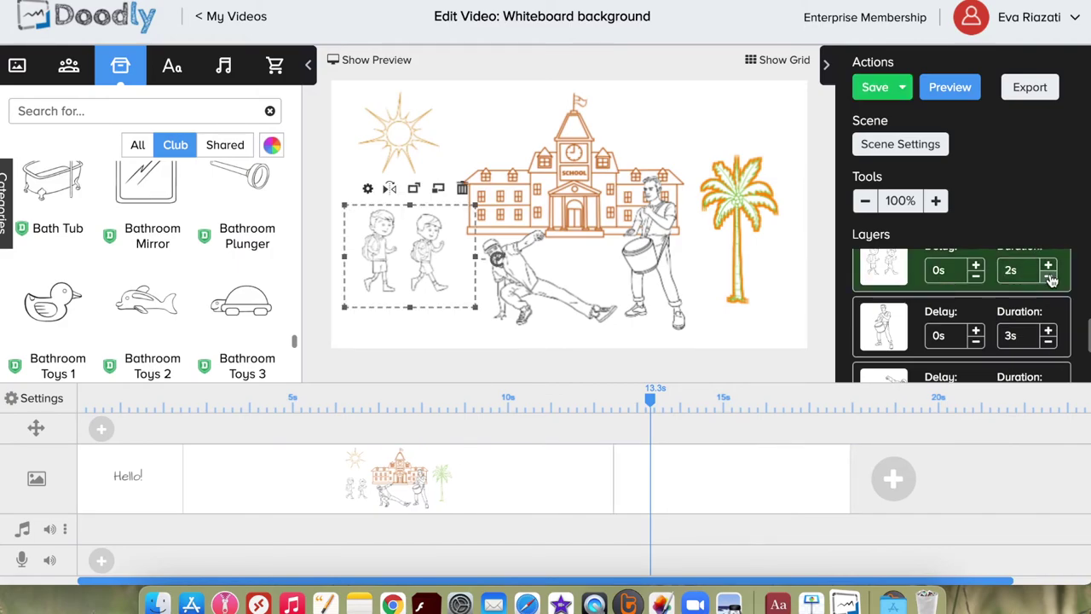
pyautogui.click(1050, 278)
# Reduce the dancer's draw duration in half-second steps down to 0s.
pyautogui.scroll(-1, 1078, 366)
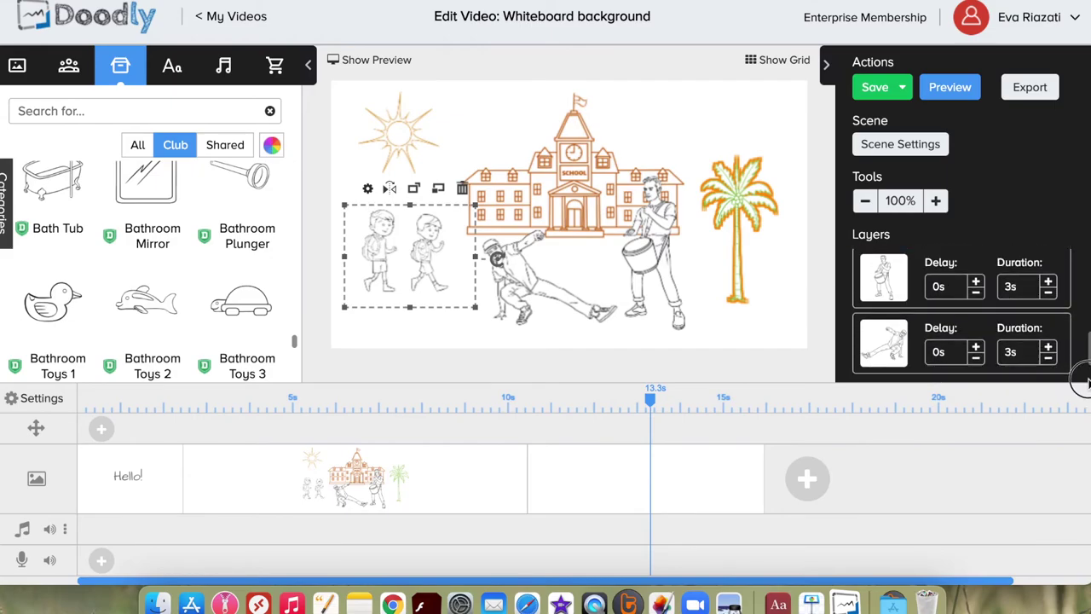
pyautogui.click(1048, 358)
pyautogui.click(1049, 359)
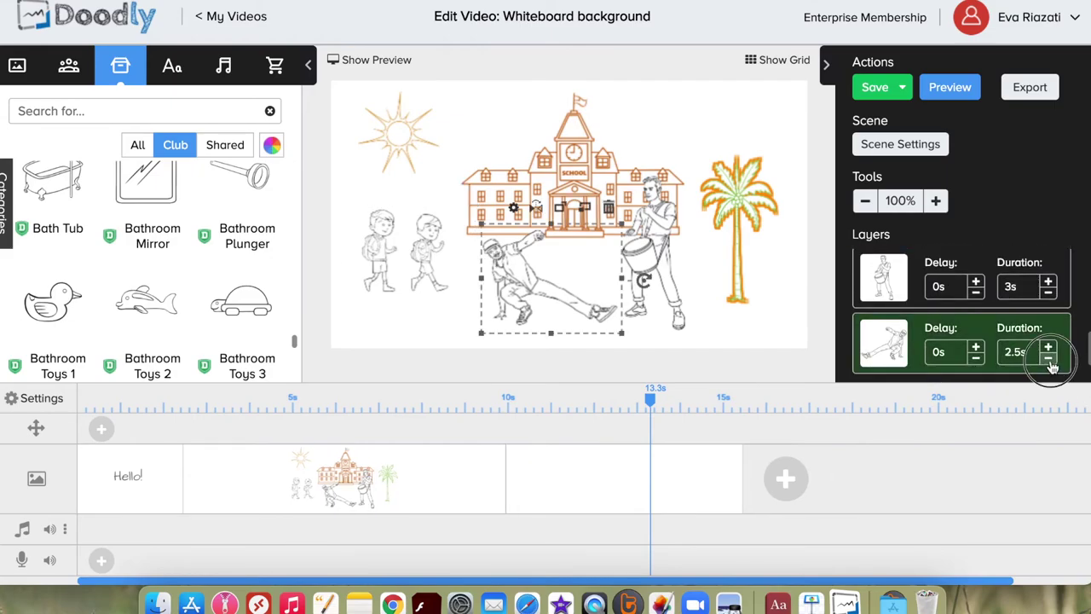
pyautogui.click(1050, 361)
pyautogui.click(1049, 358)
pyautogui.click(1049, 359)
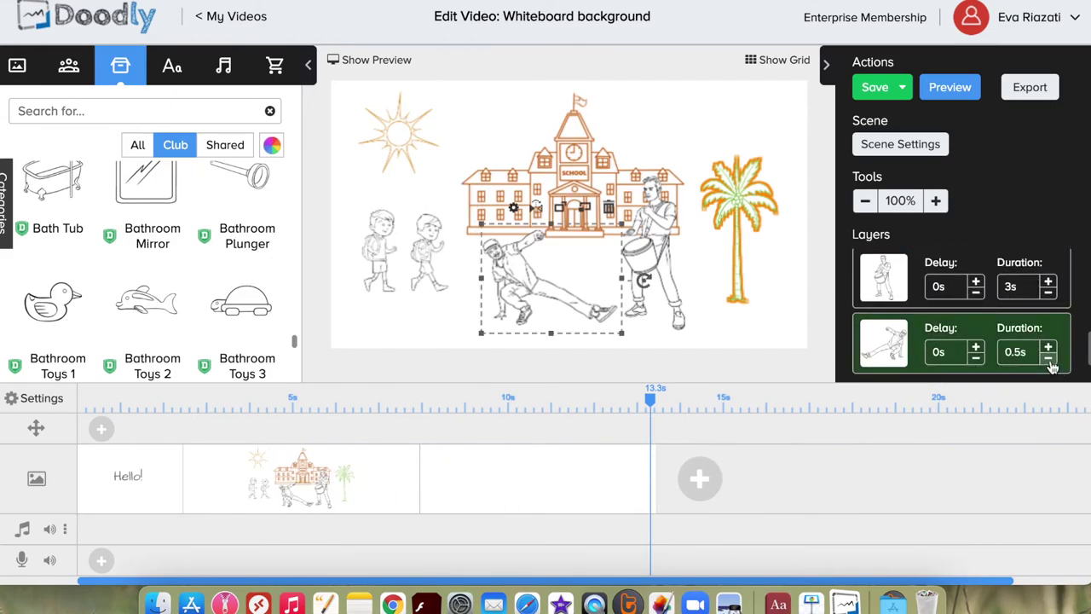
pyautogui.click(1050, 361)
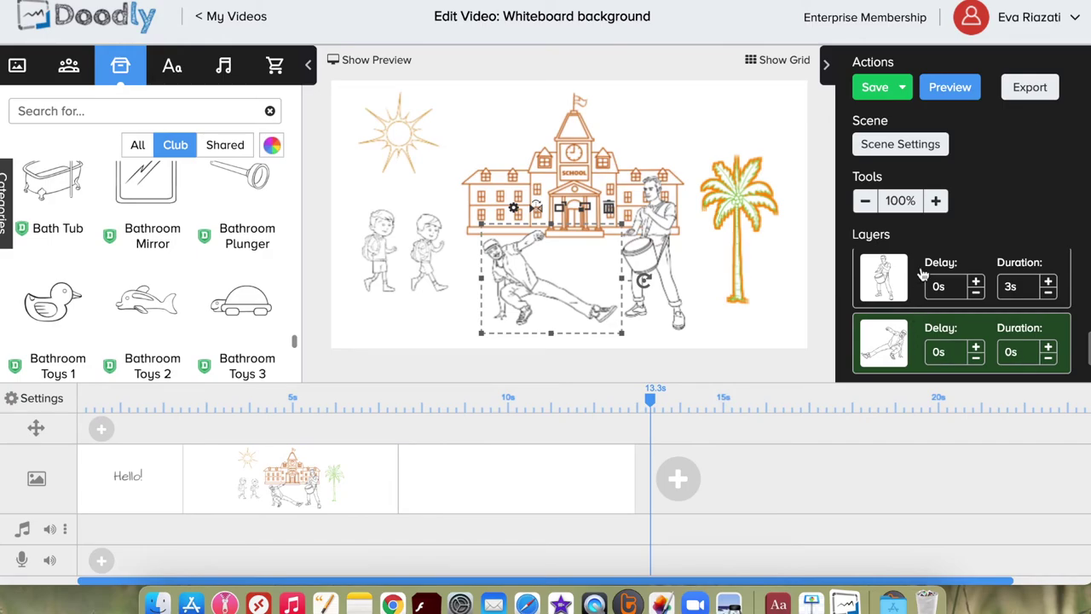
# Move the drummer layer so it comes after the dancer layer.
pyautogui.moveTo(920, 273); pyautogui.dragTo(926, 339)
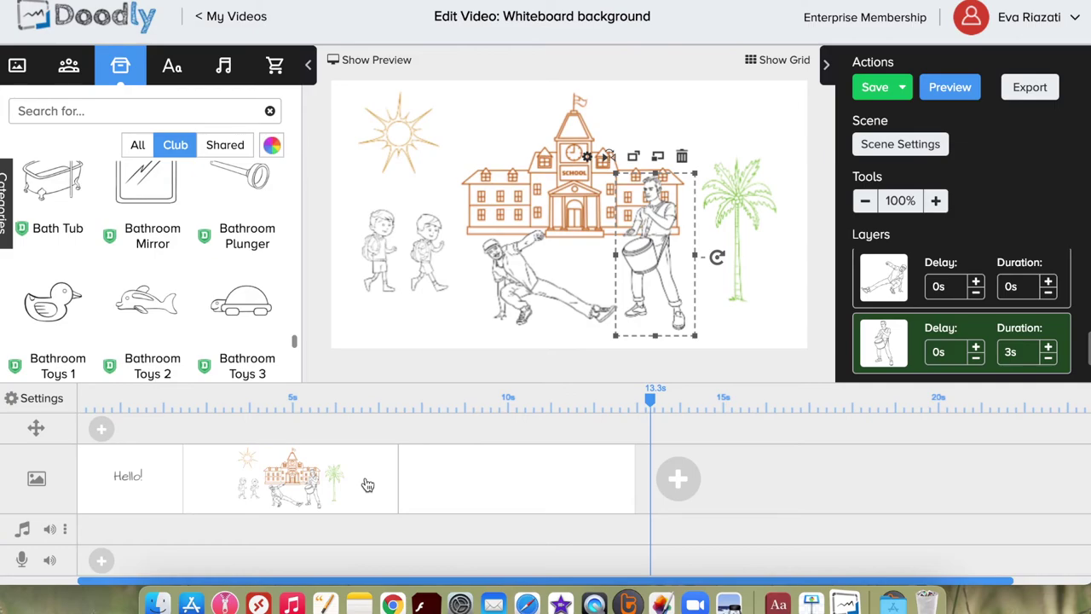
pyautogui.click(734, 265)
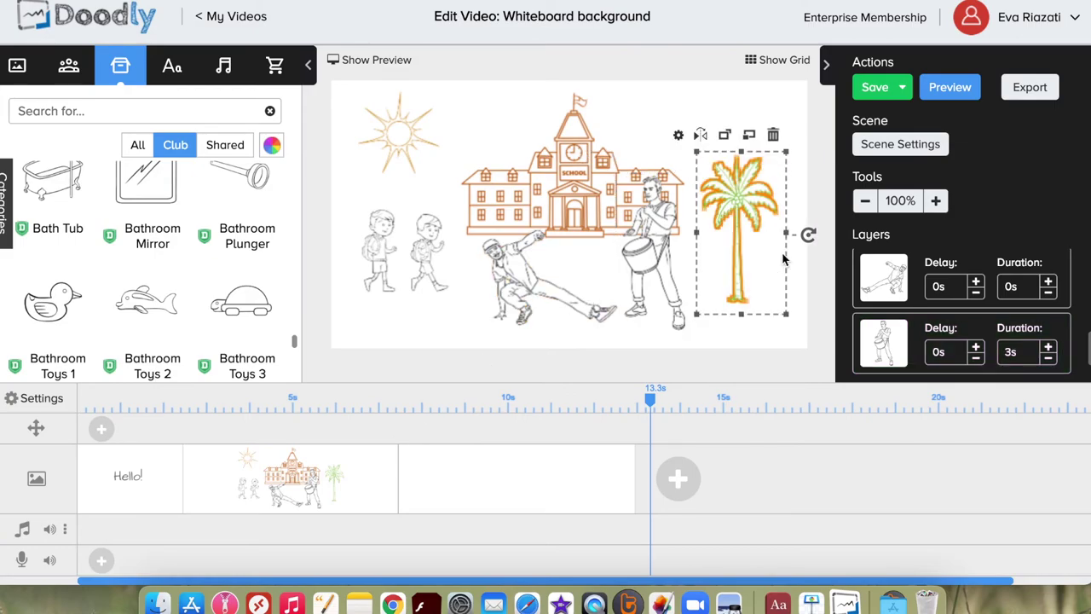
pyautogui.click(701, 85)
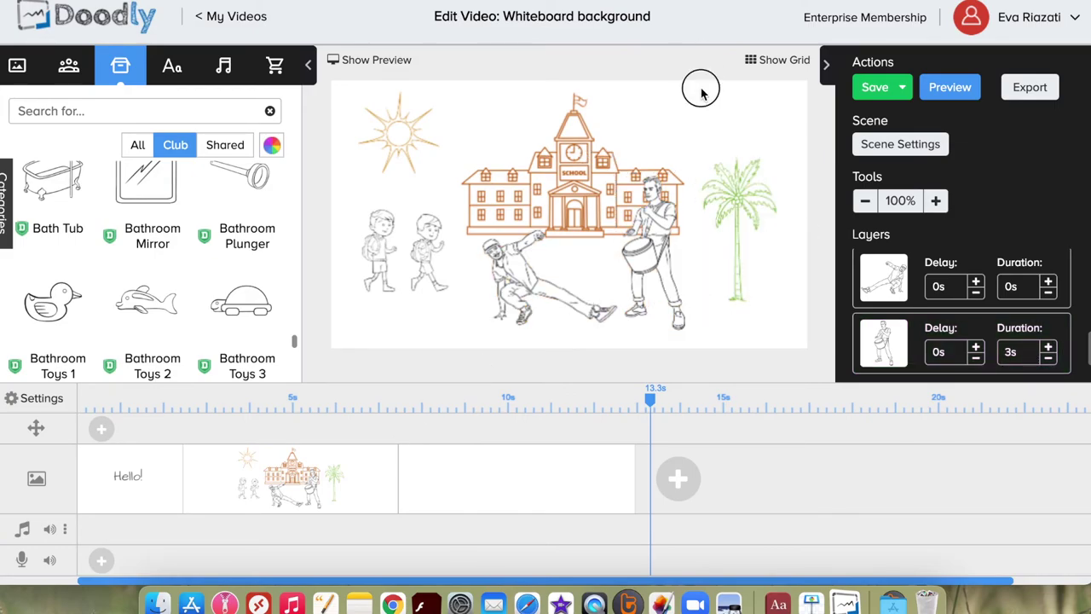
pyautogui.rightClick(371, 499)
pyautogui.click(414, 388)
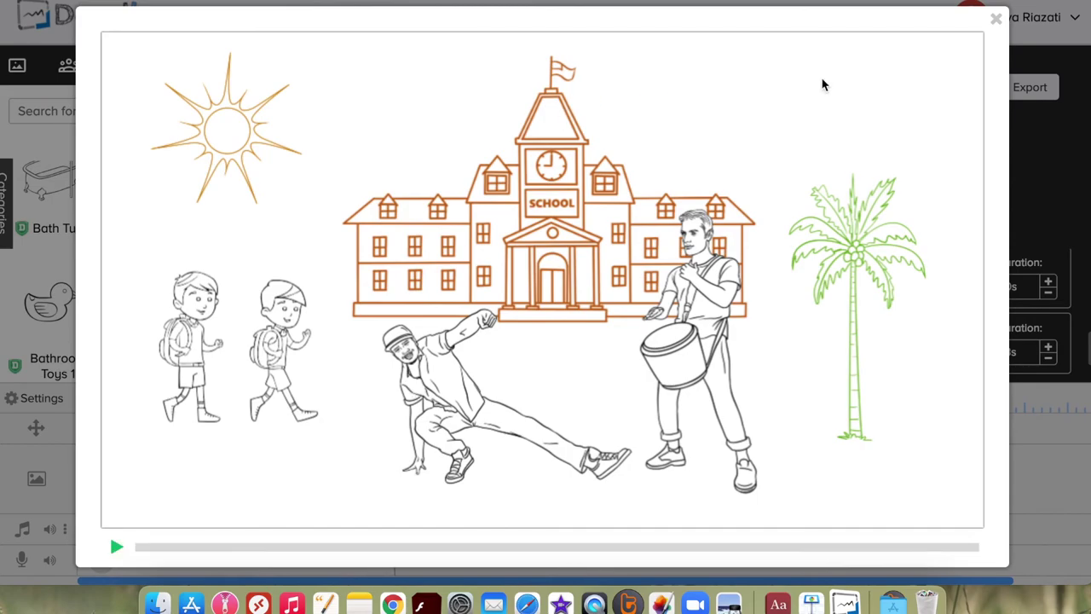
pyautogui.click(996, 20)
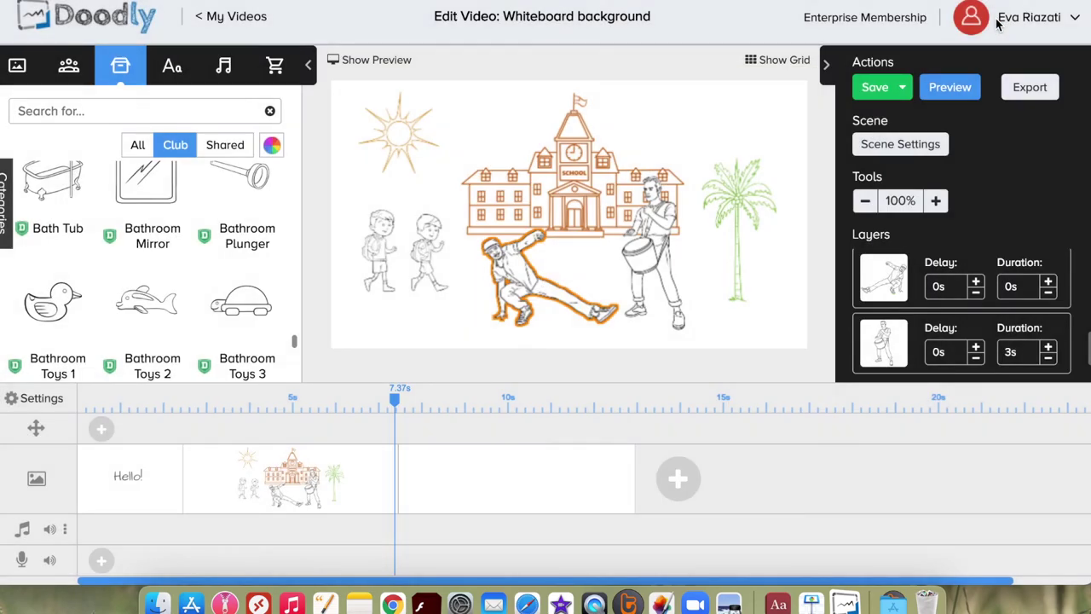
pyautogui.click(789, 265)
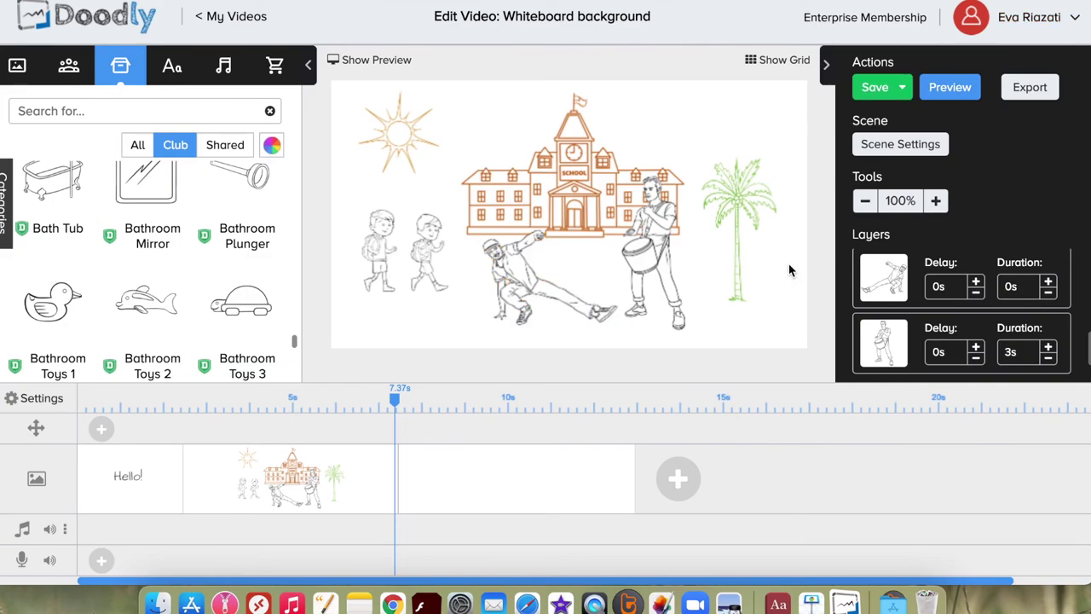
pyautogui.click(889, 150)
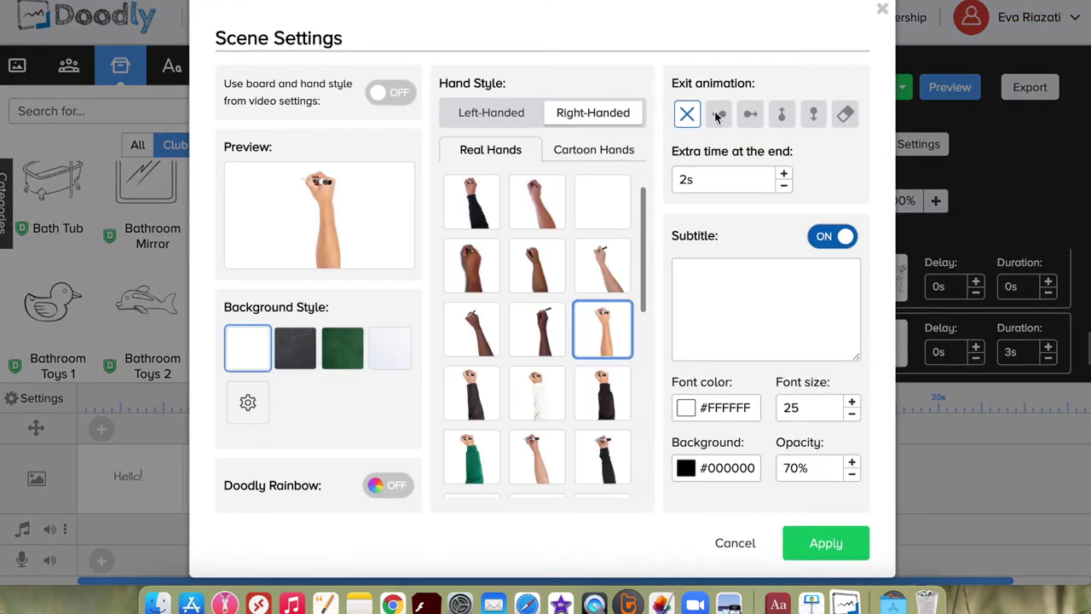
# Switch Doodly Rainbow on, confirm, apply, and check the coloured palm tree and school.
pyautogui.click(391, 489)
pyautogui.click(594, 320)
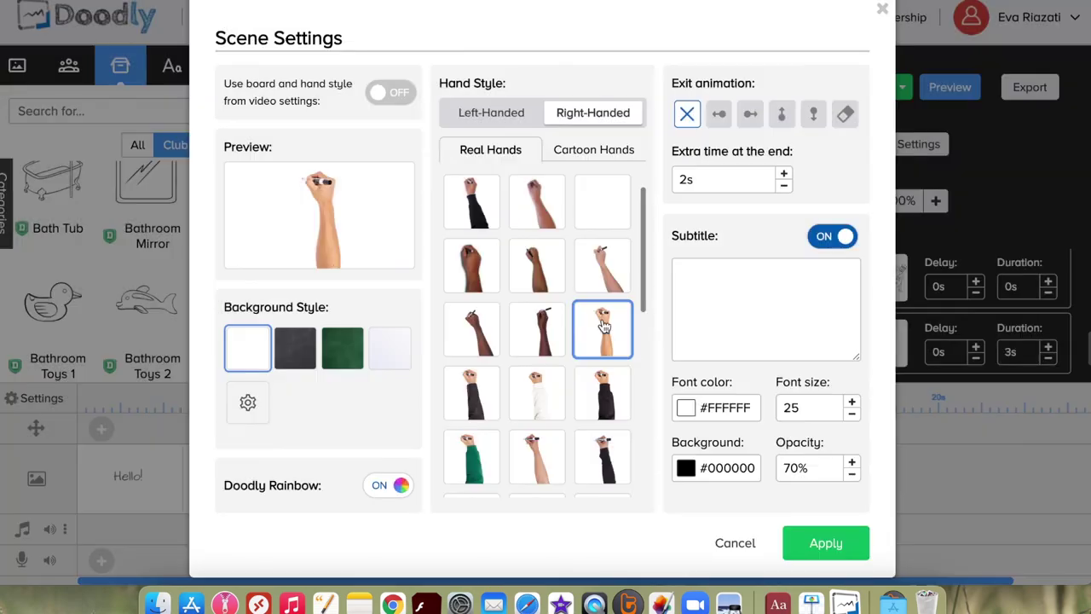
pyautogui.click(825, 543)
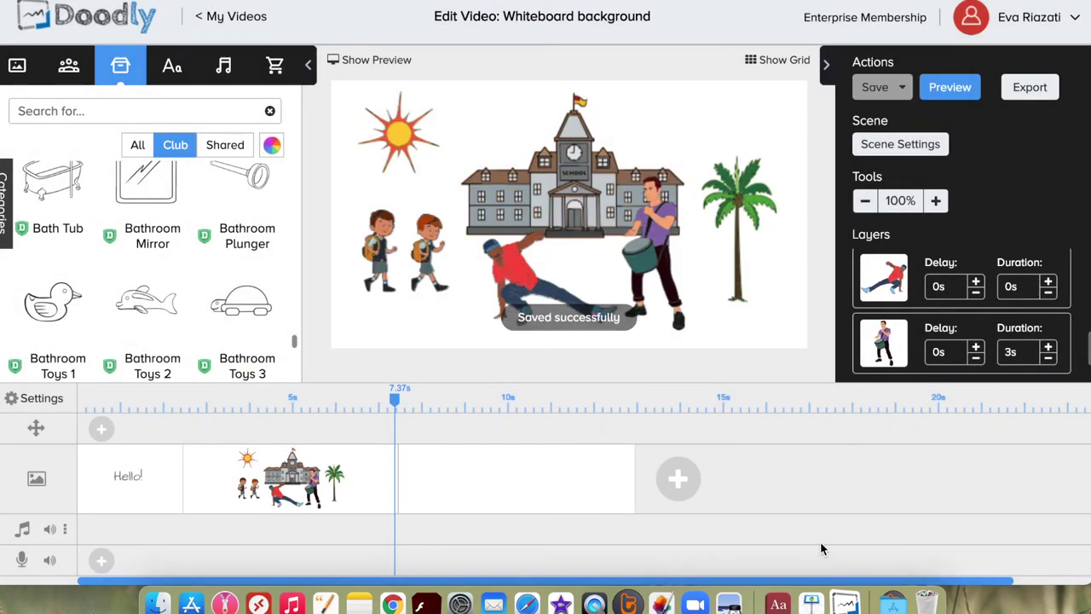
pyautogui.click(762, 310)
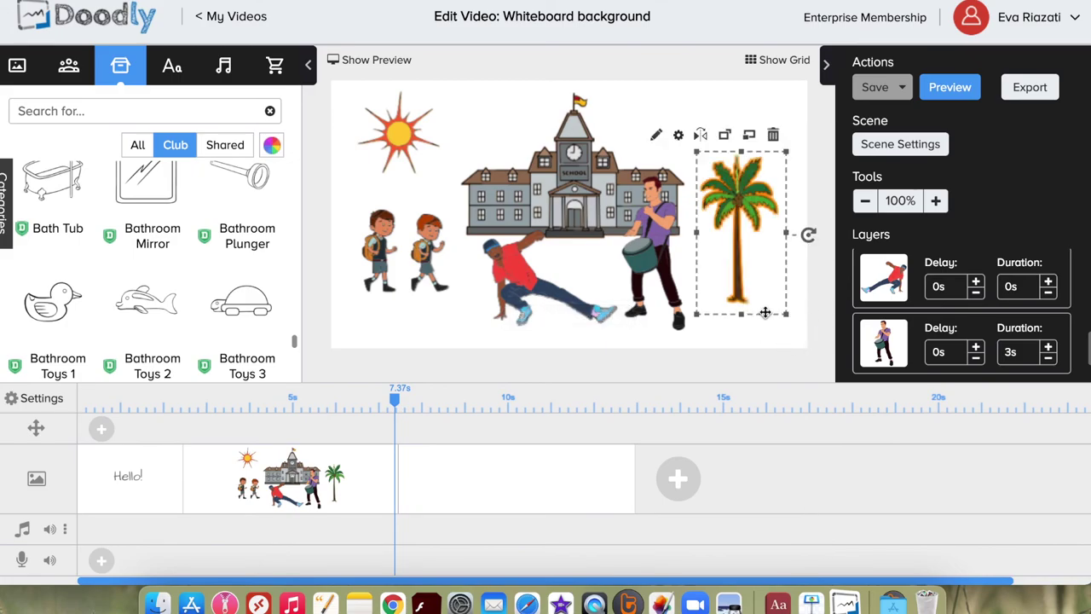
pyautogui.click(472, 126)
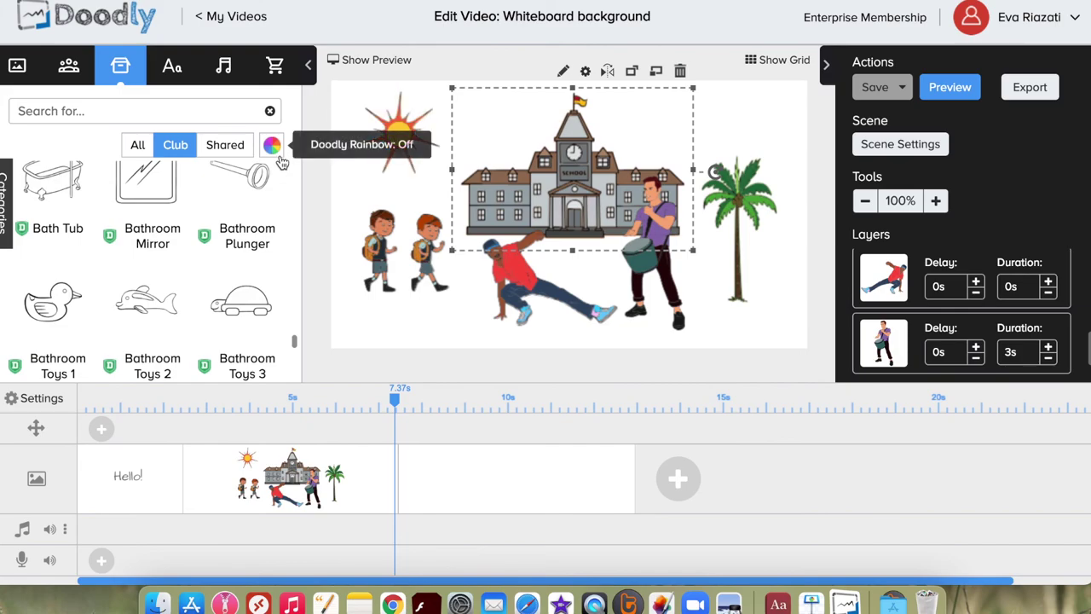
pyautogui.click(776, 335)
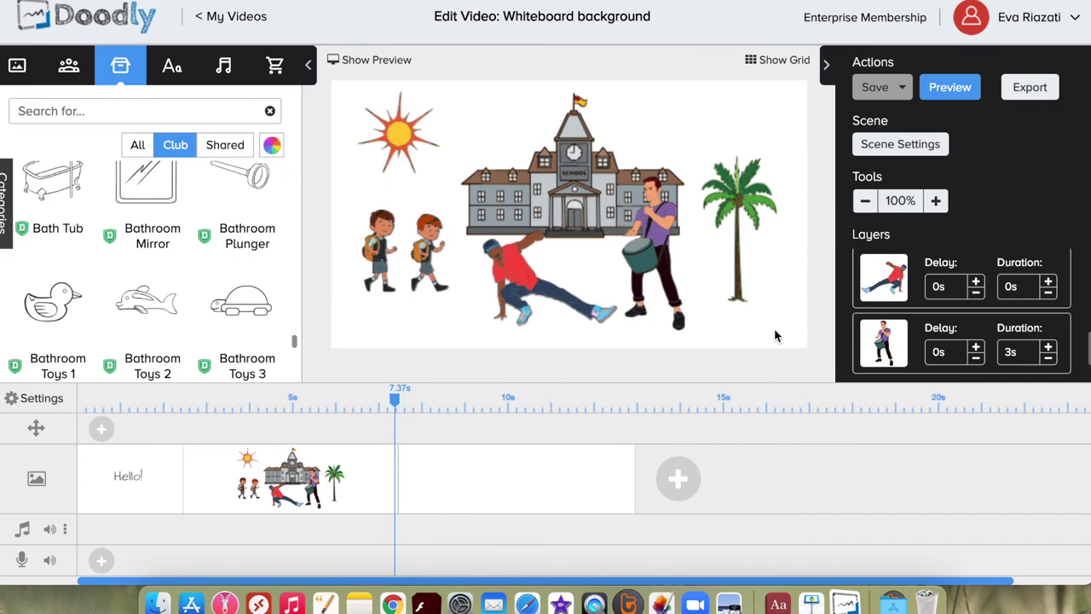
# Switch Doodly Rainbow off in Scene Settings, confirm black-and-white images, and apply.
pyautogui.click(922, 143)
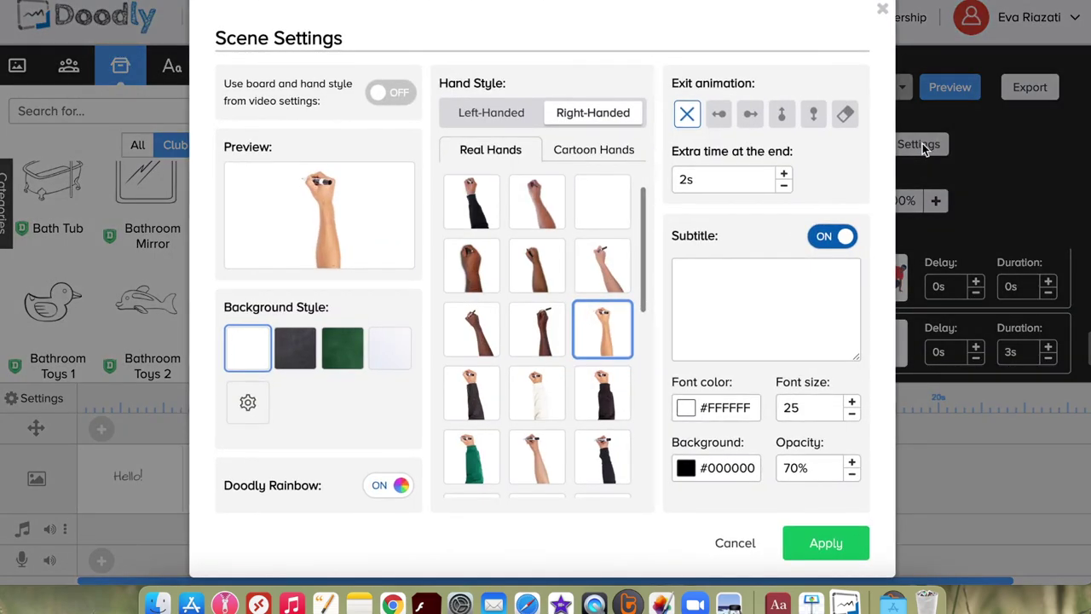
pyautogui.click(399, 487)
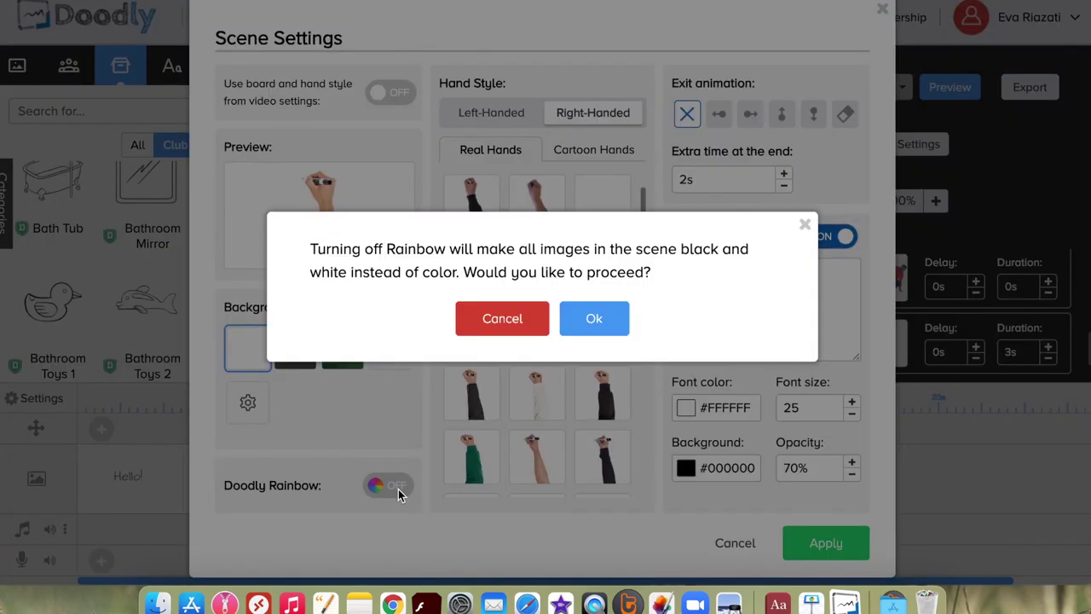
pyautogui.click(621, 338)
pyautogui.click(797, 536)
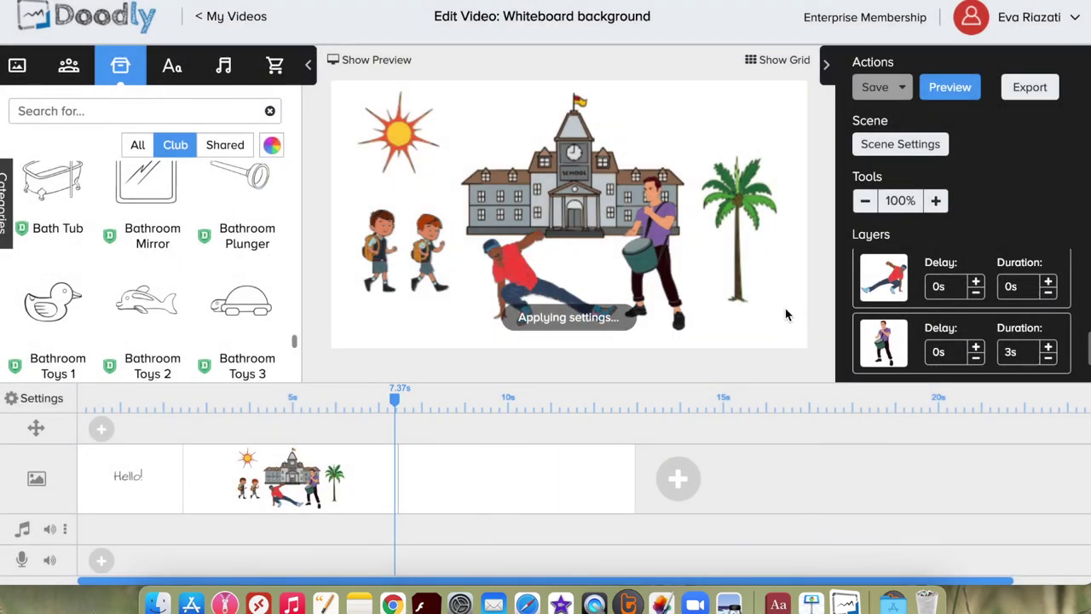